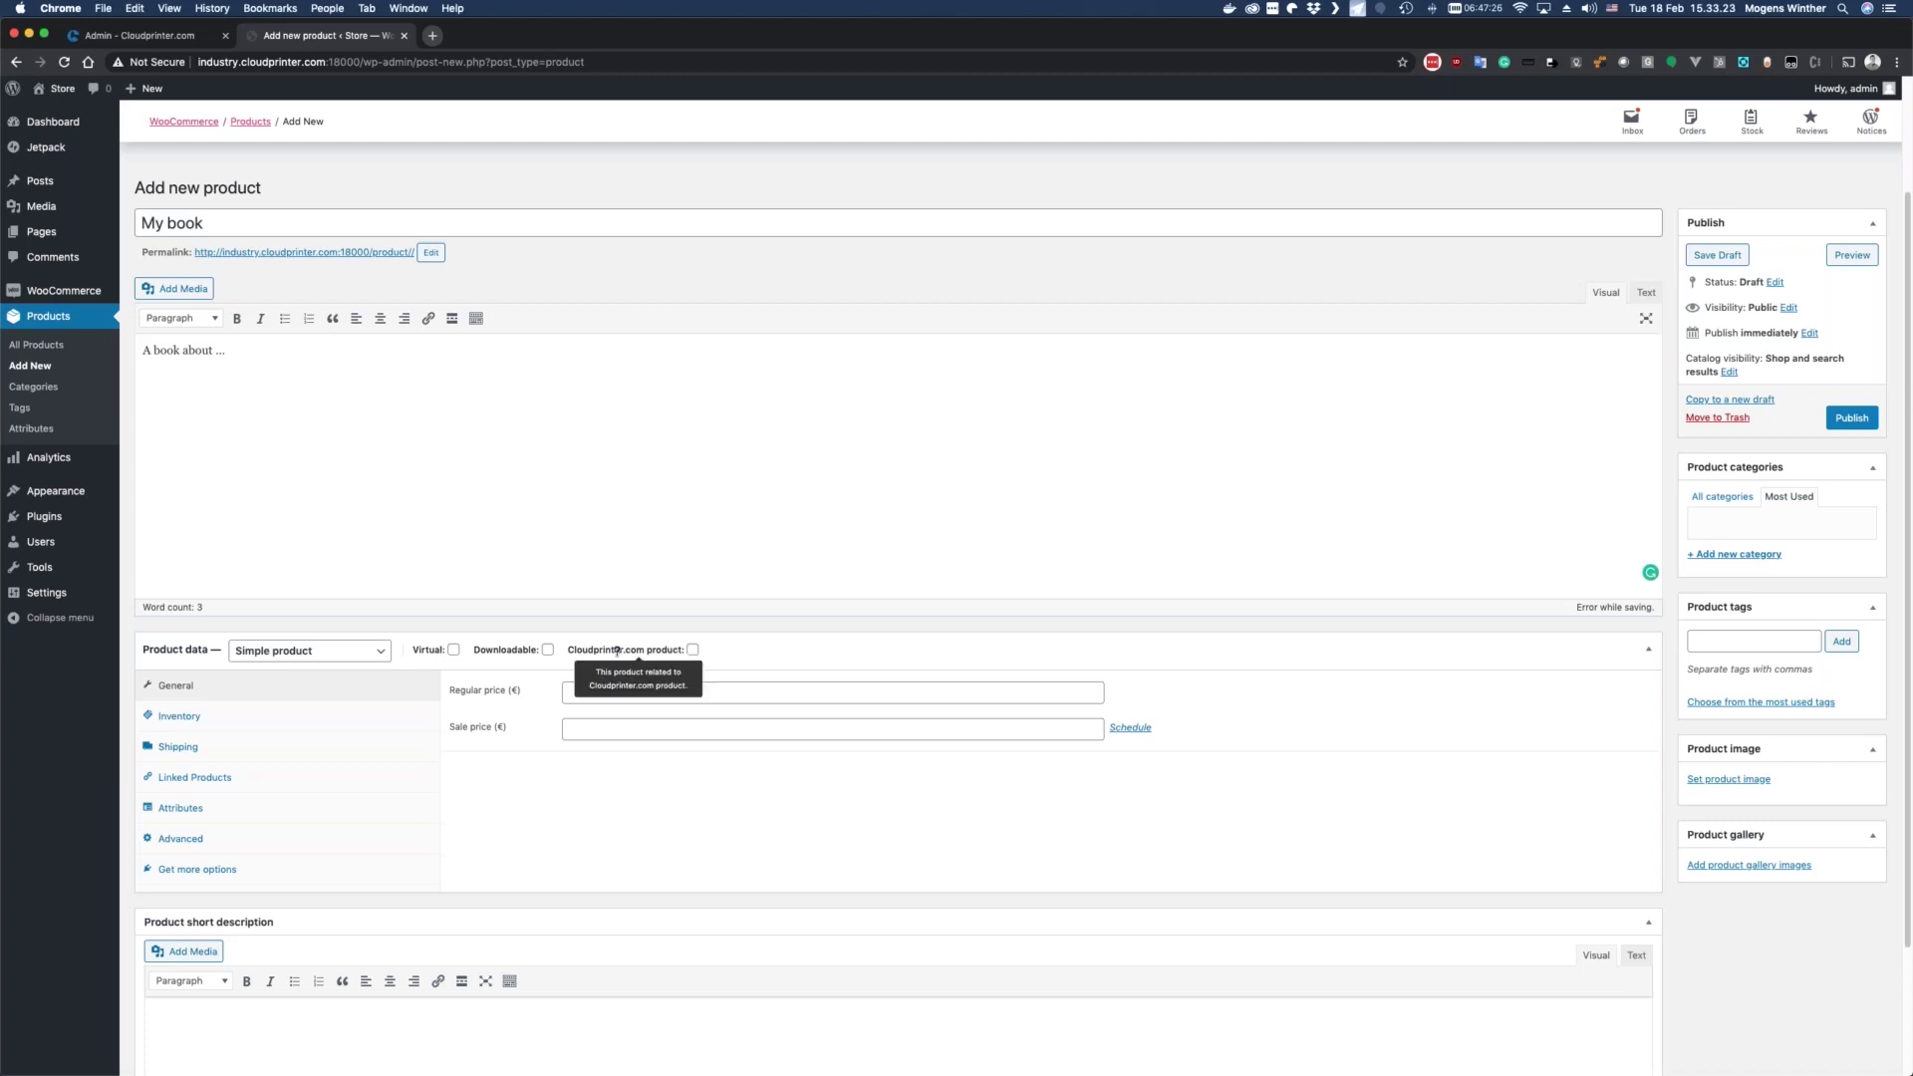
Step: Mark the product as a Cloudprinter.com product and set its regular price to €25
left_click(693, 650)
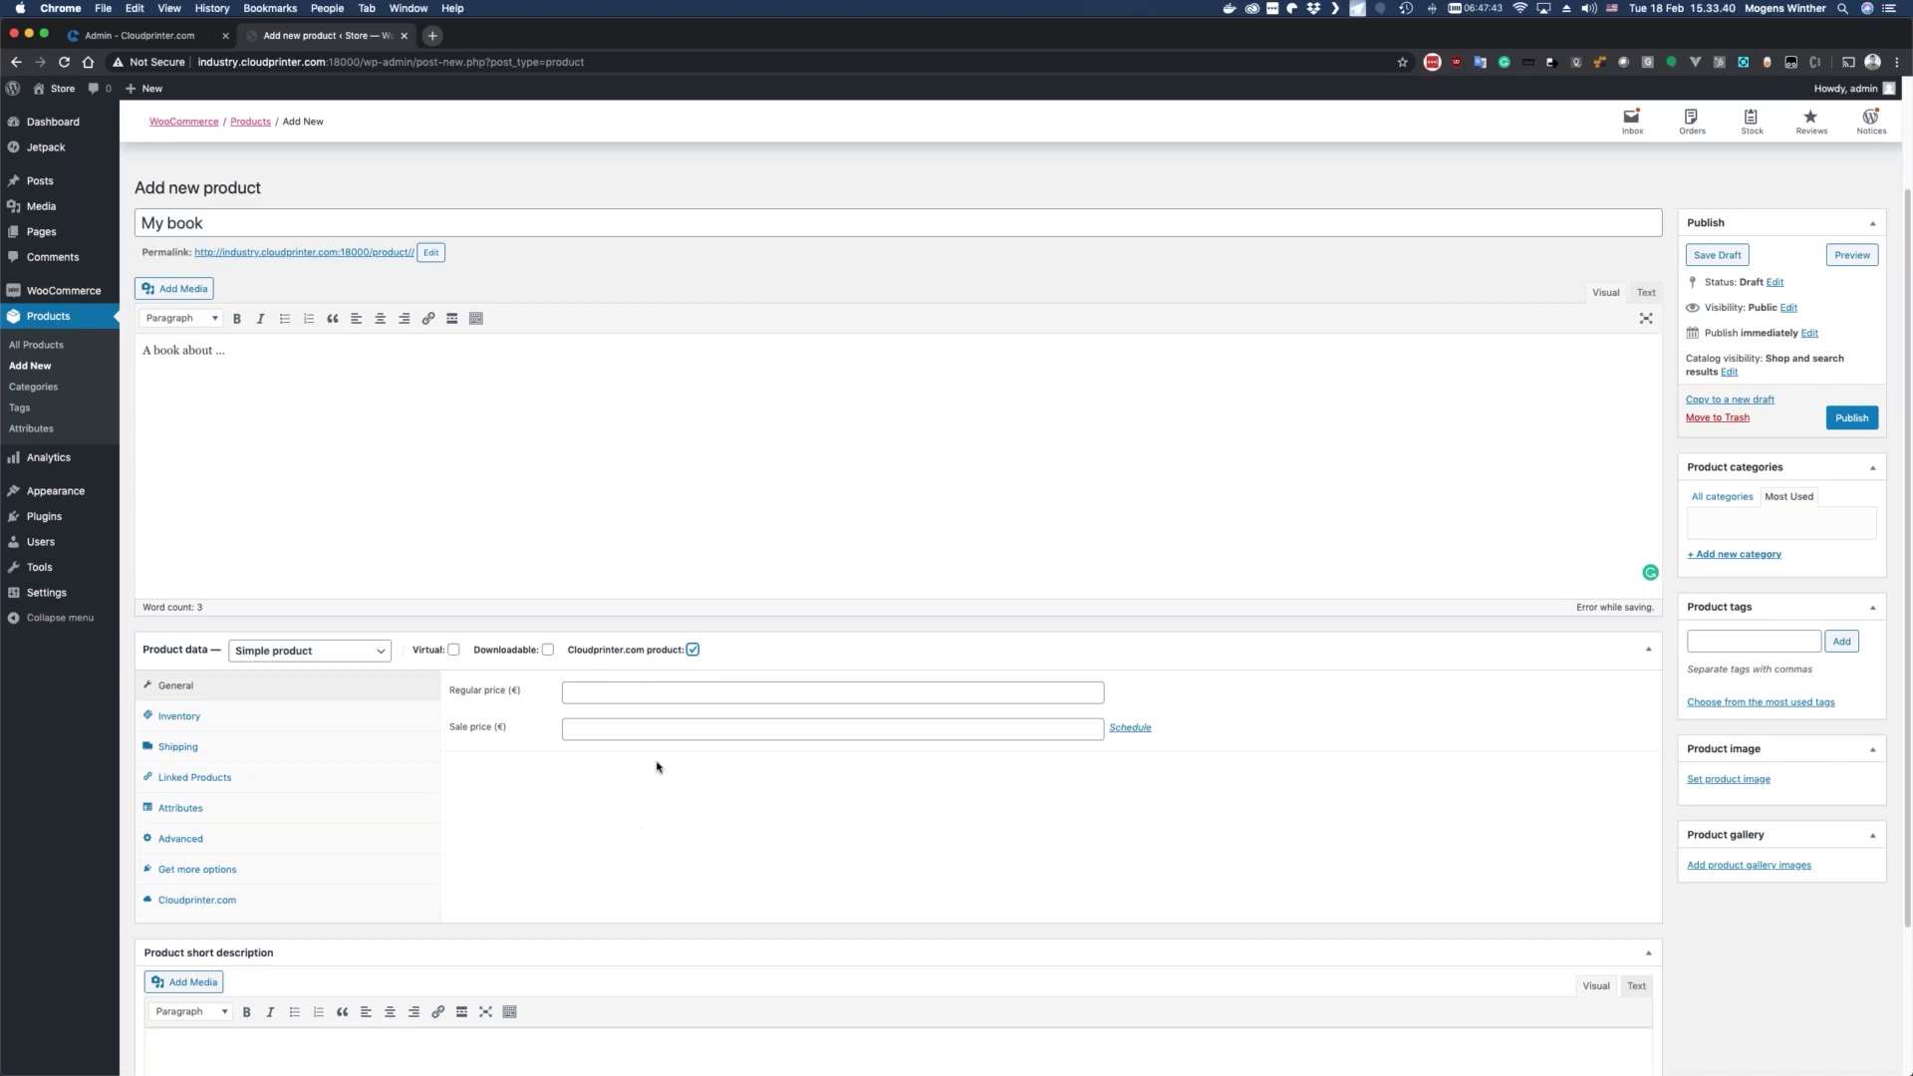
left_click(624, 696)
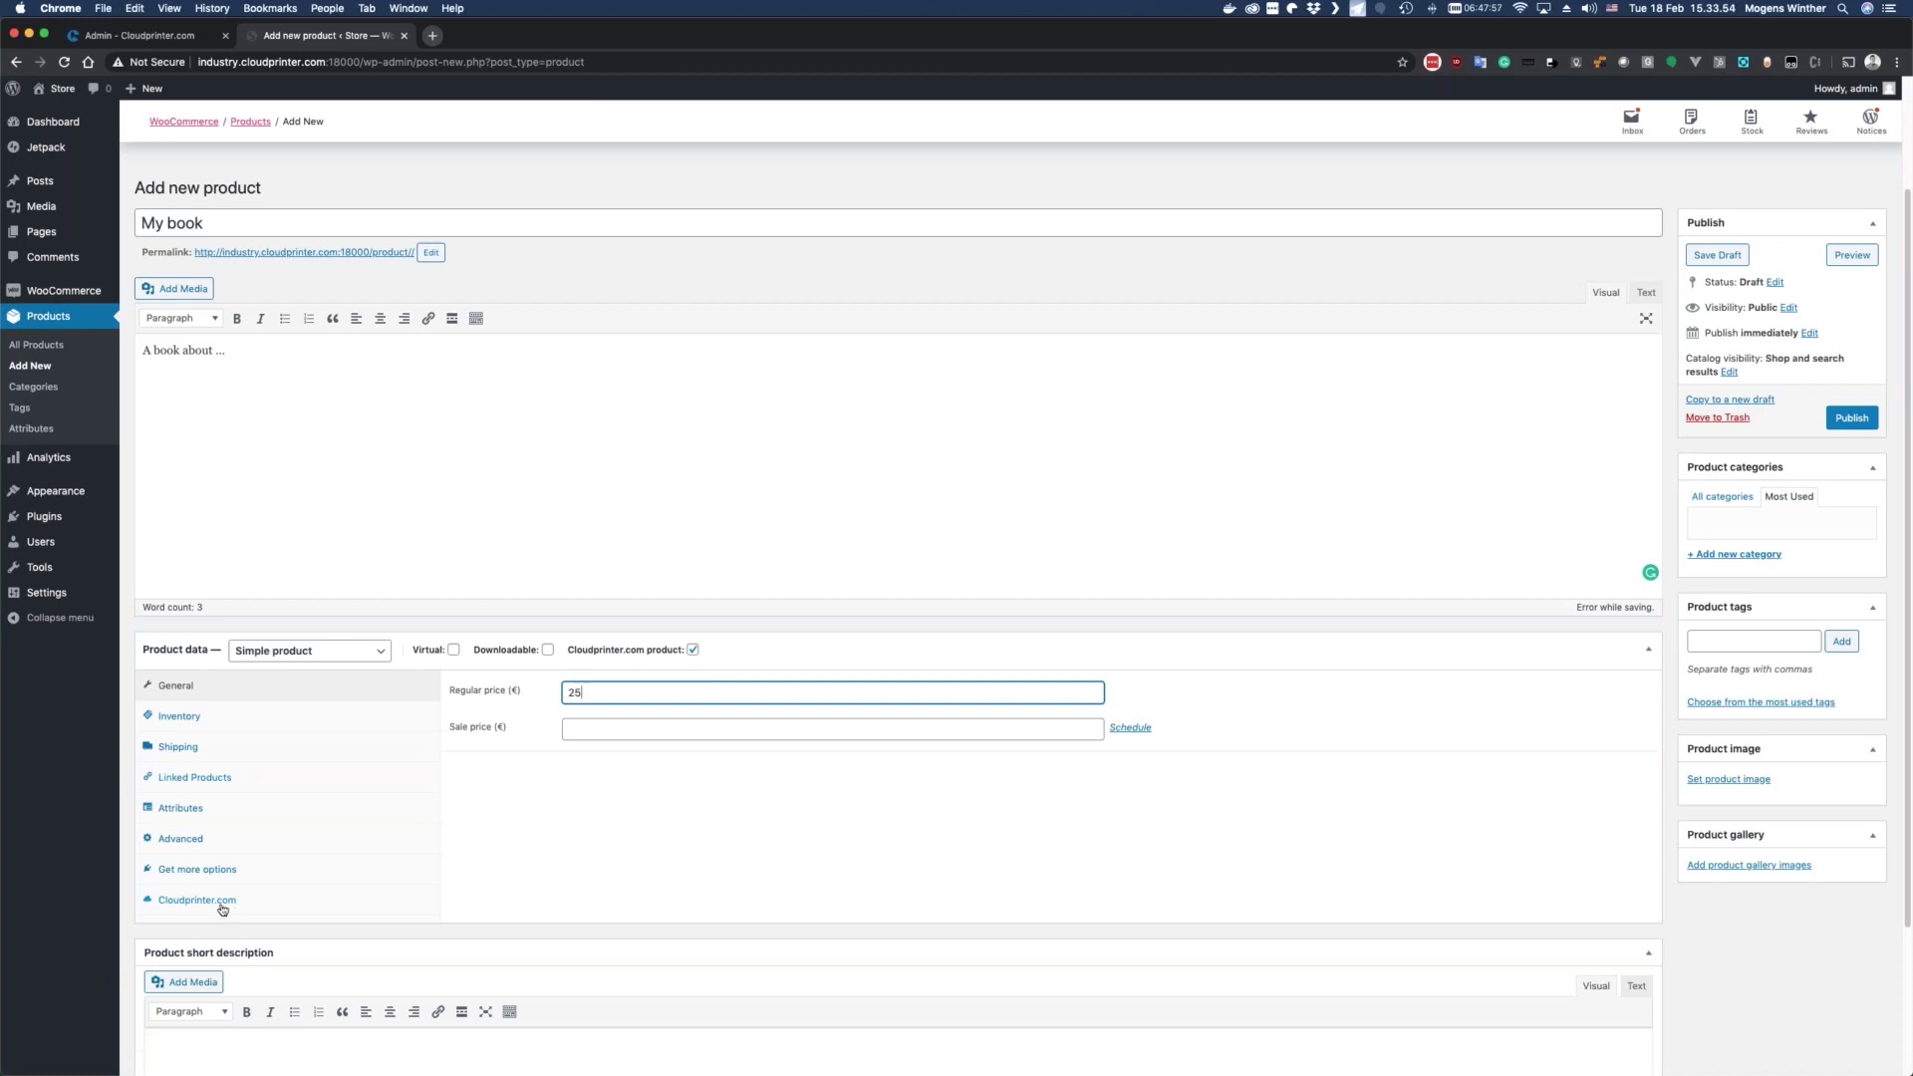
Step: In the Cloudprinter.com product data, choose category Textbook FC and product Textbook PB A4 P FC TNR (Global availability)
left_click(412, 903)
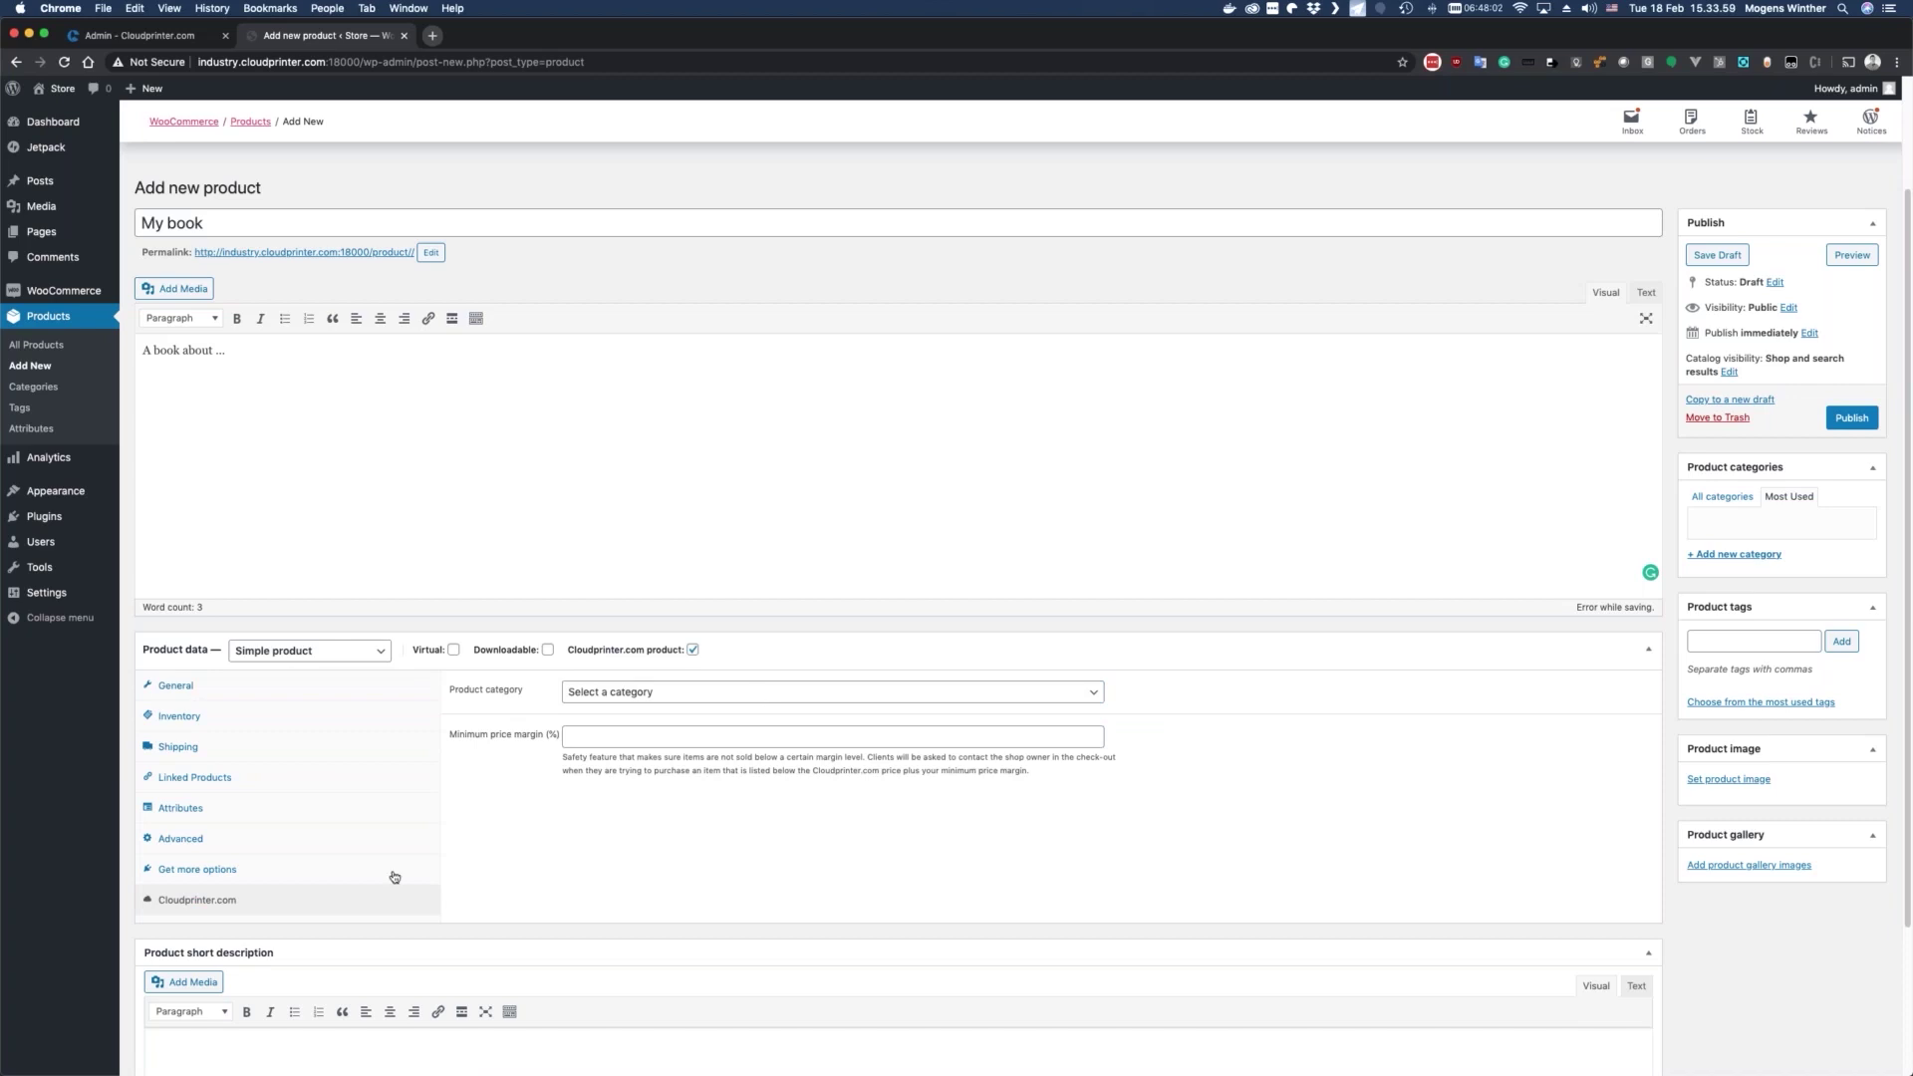
left_click(692, 695)
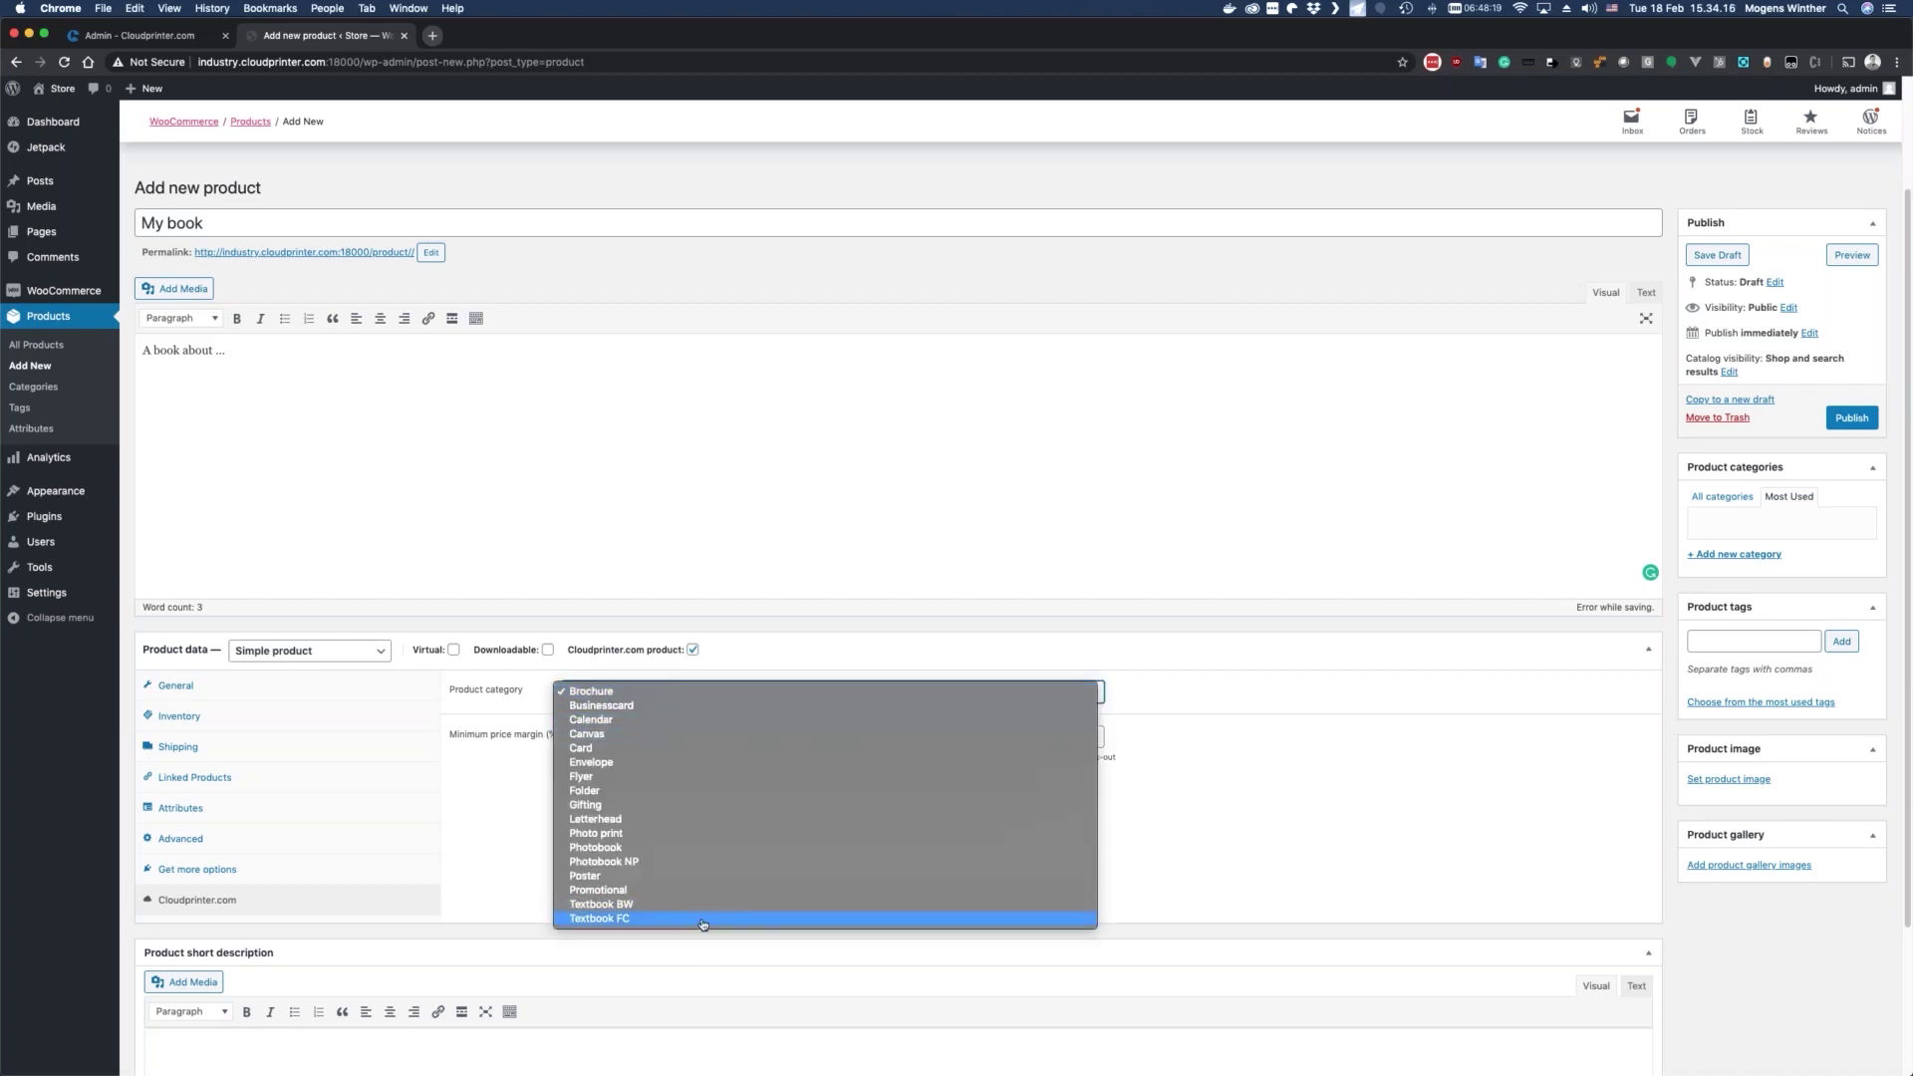
left_click(702, 918)
left_click(671, 739)
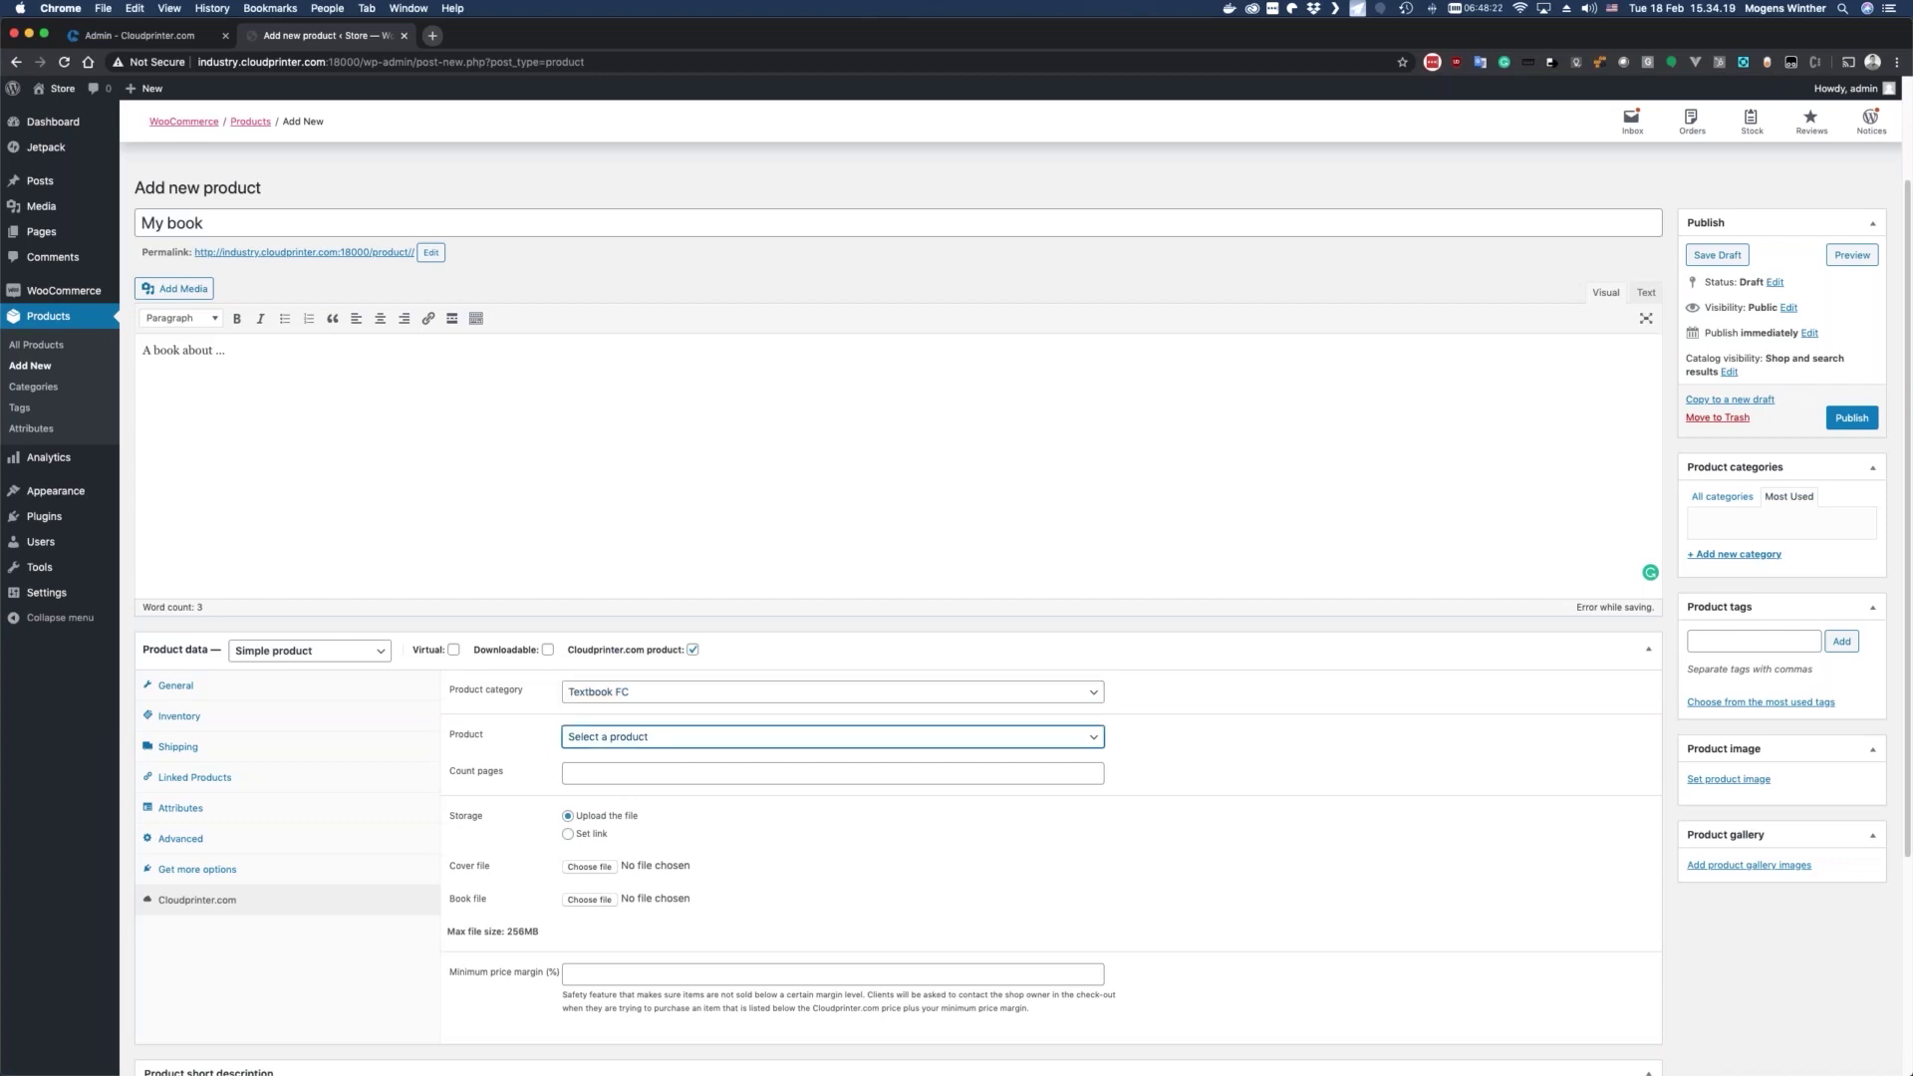
scroll(727, 893, "down", 3)
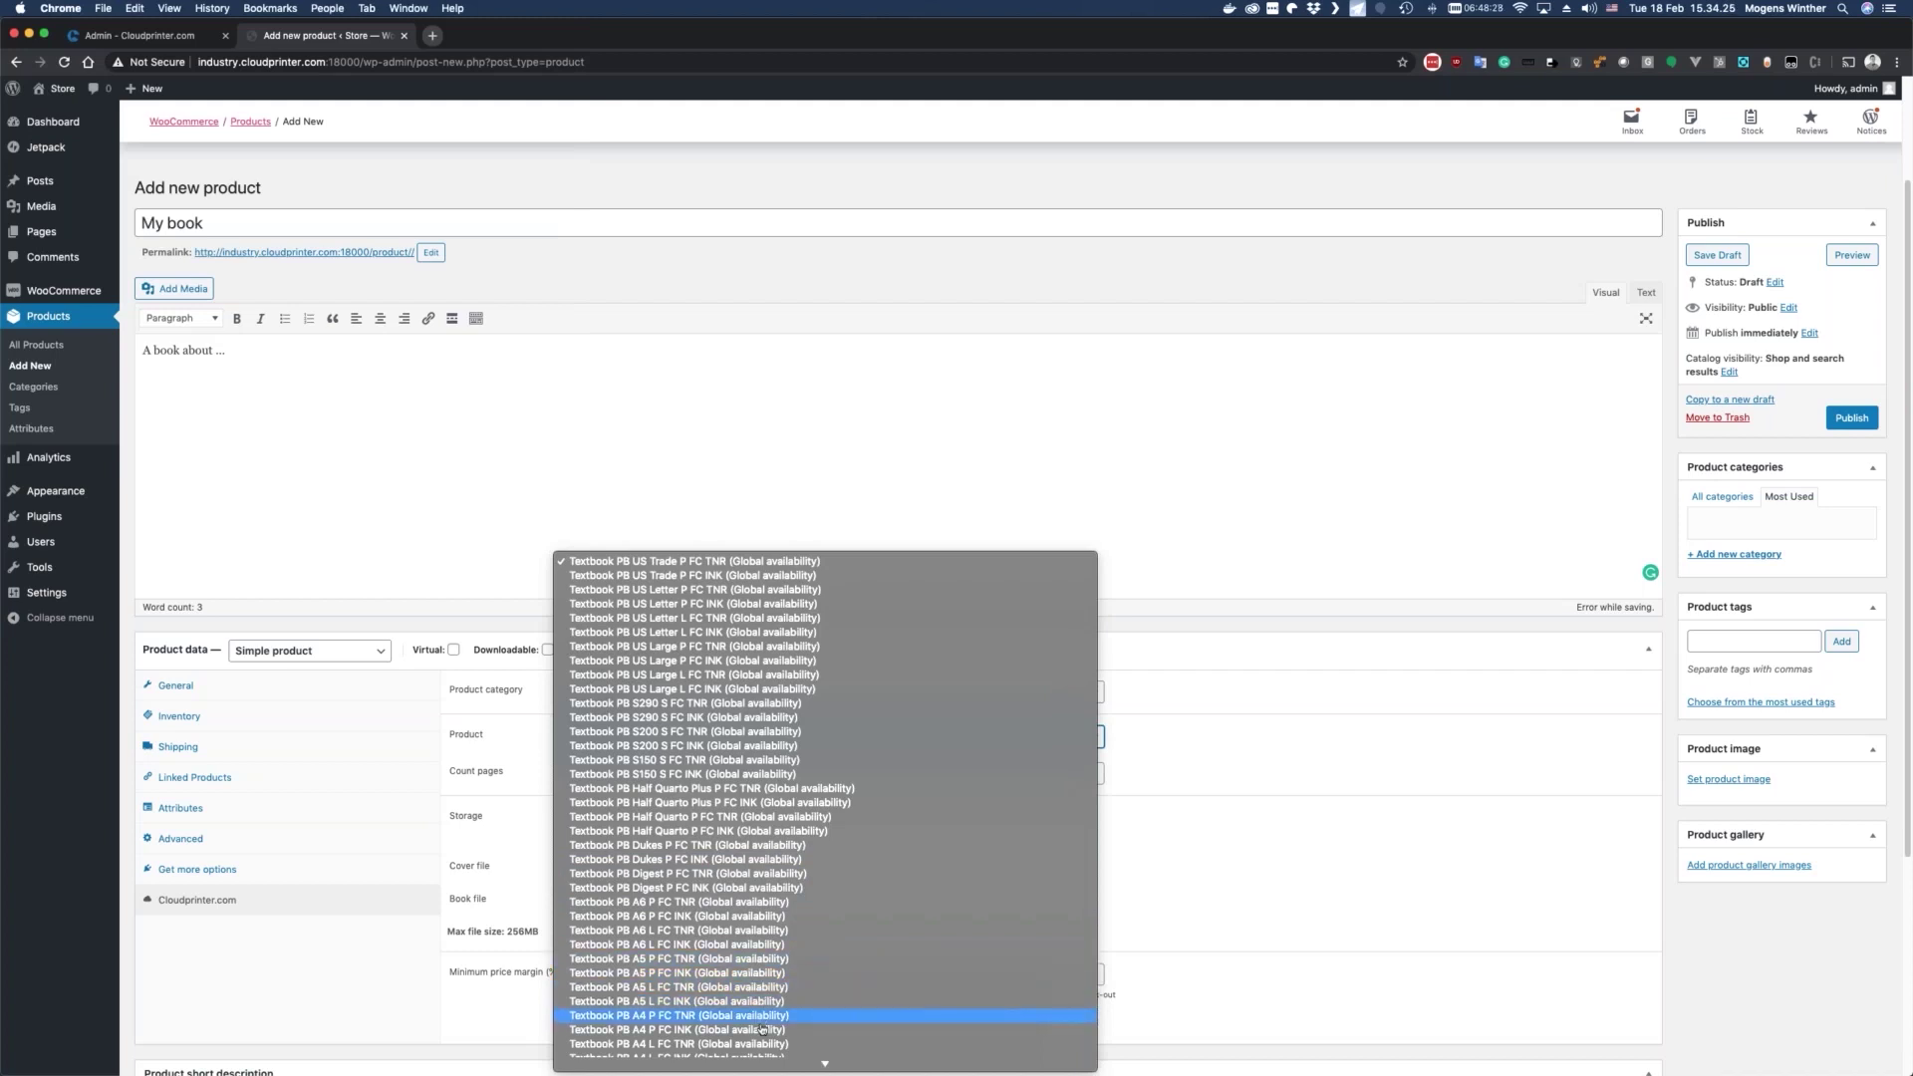
left_click(763, 1016)
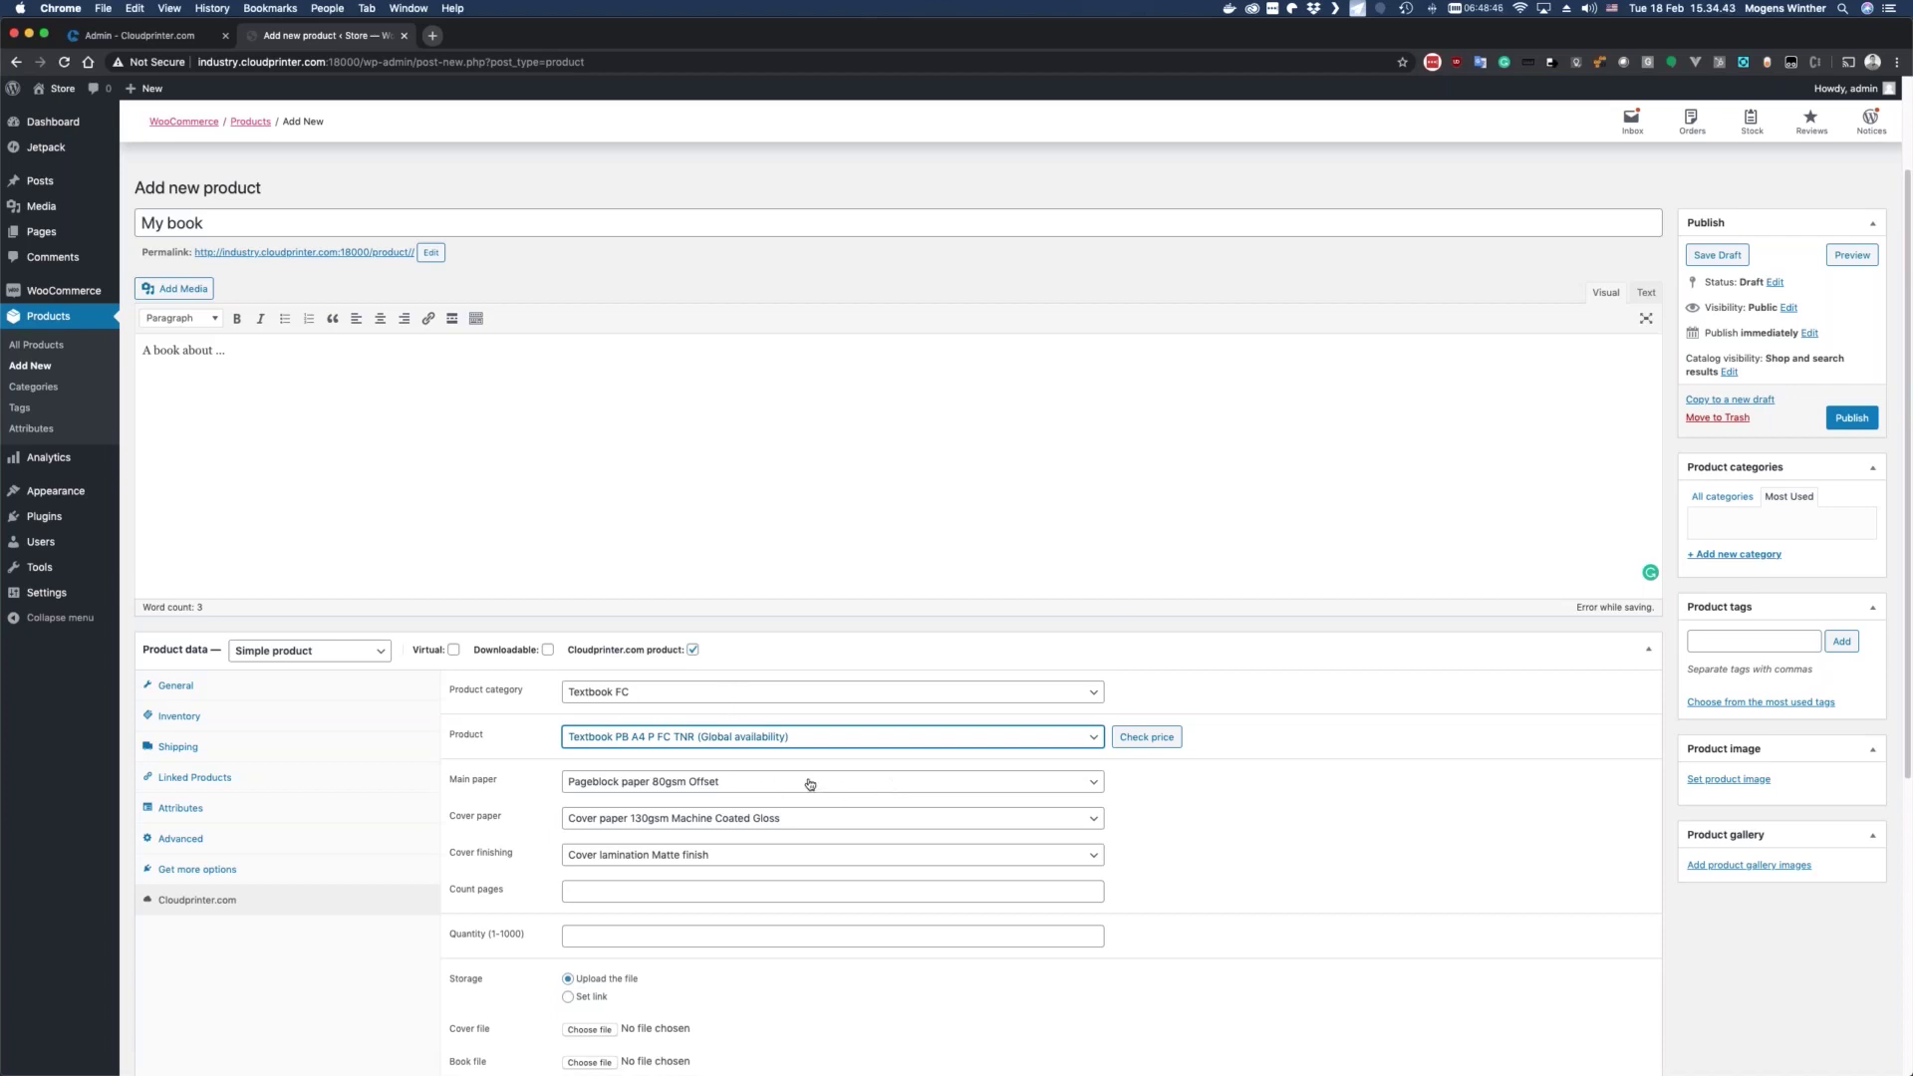
Step: Set the cover finishing to Cover lamination Gloss finish, the page count to 100 and the quantity to 1
left_click(746, 855)
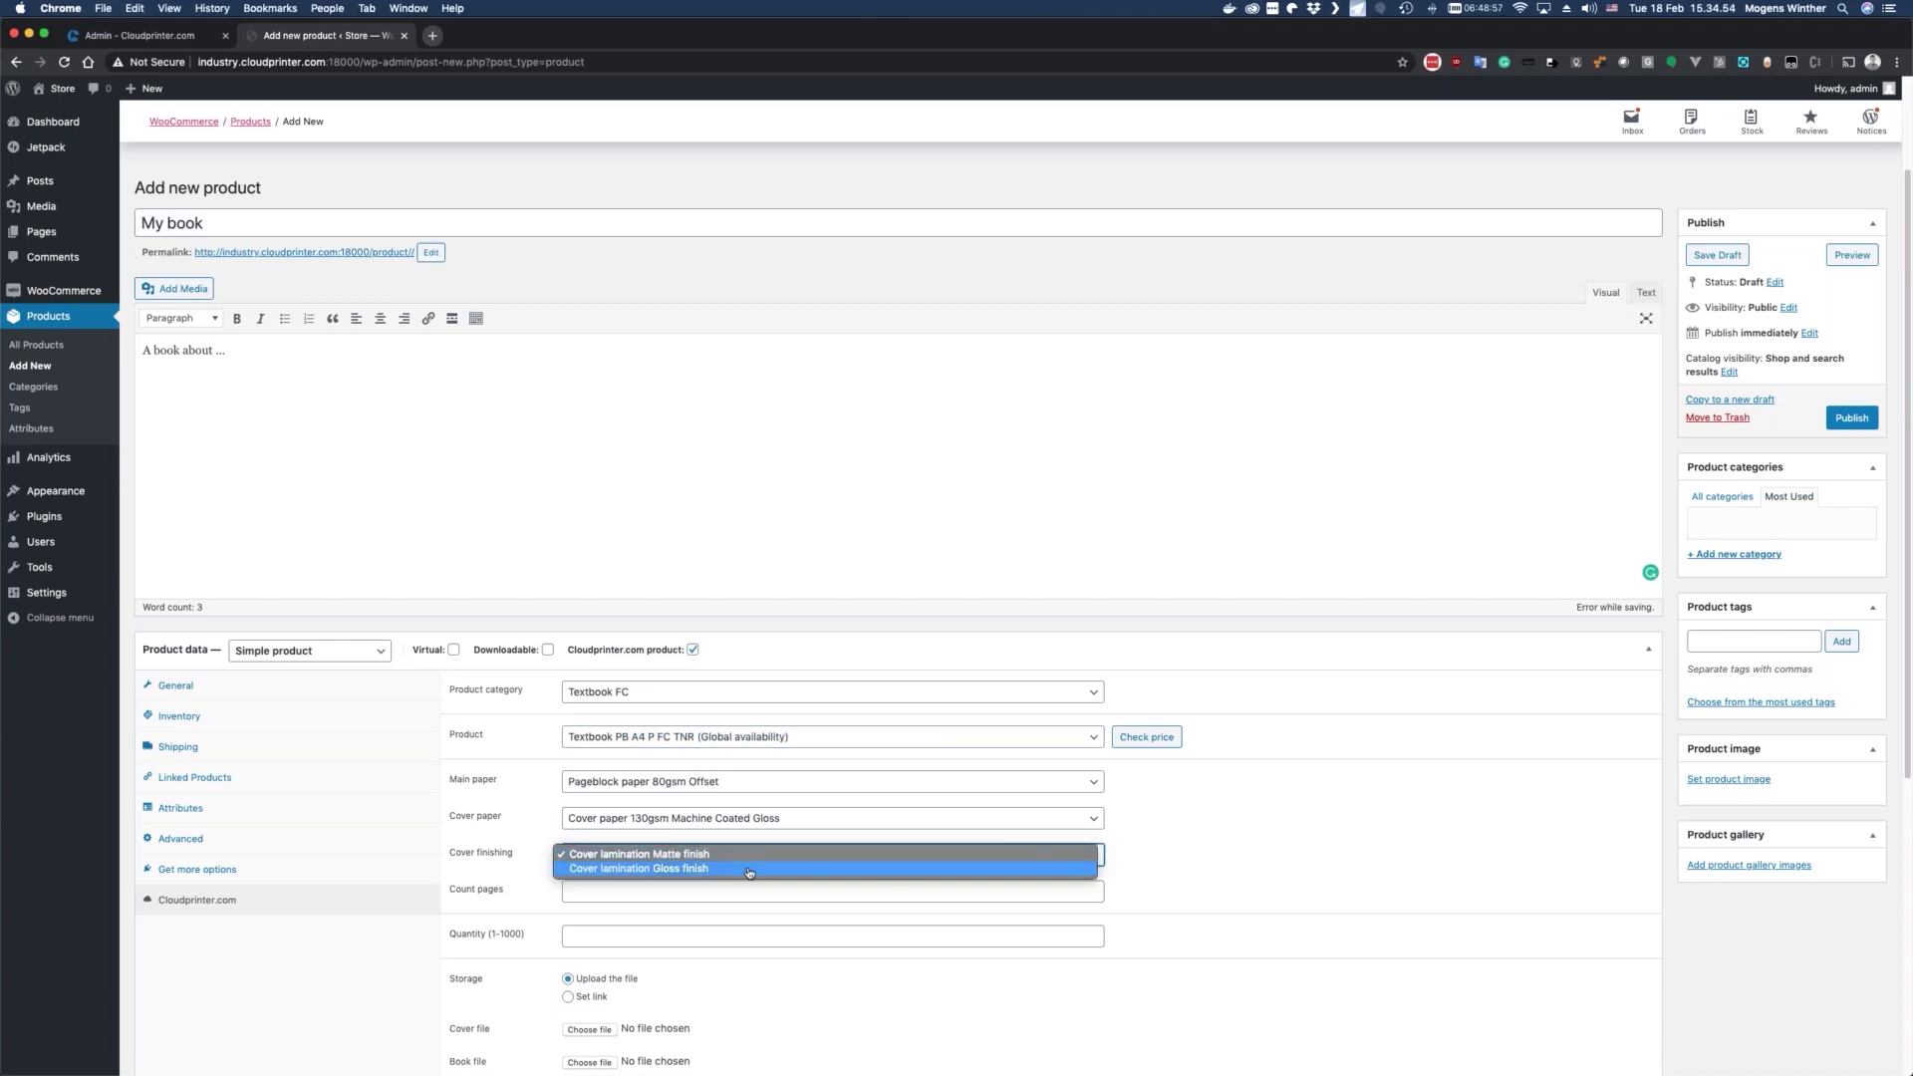
left_click(749, 869)
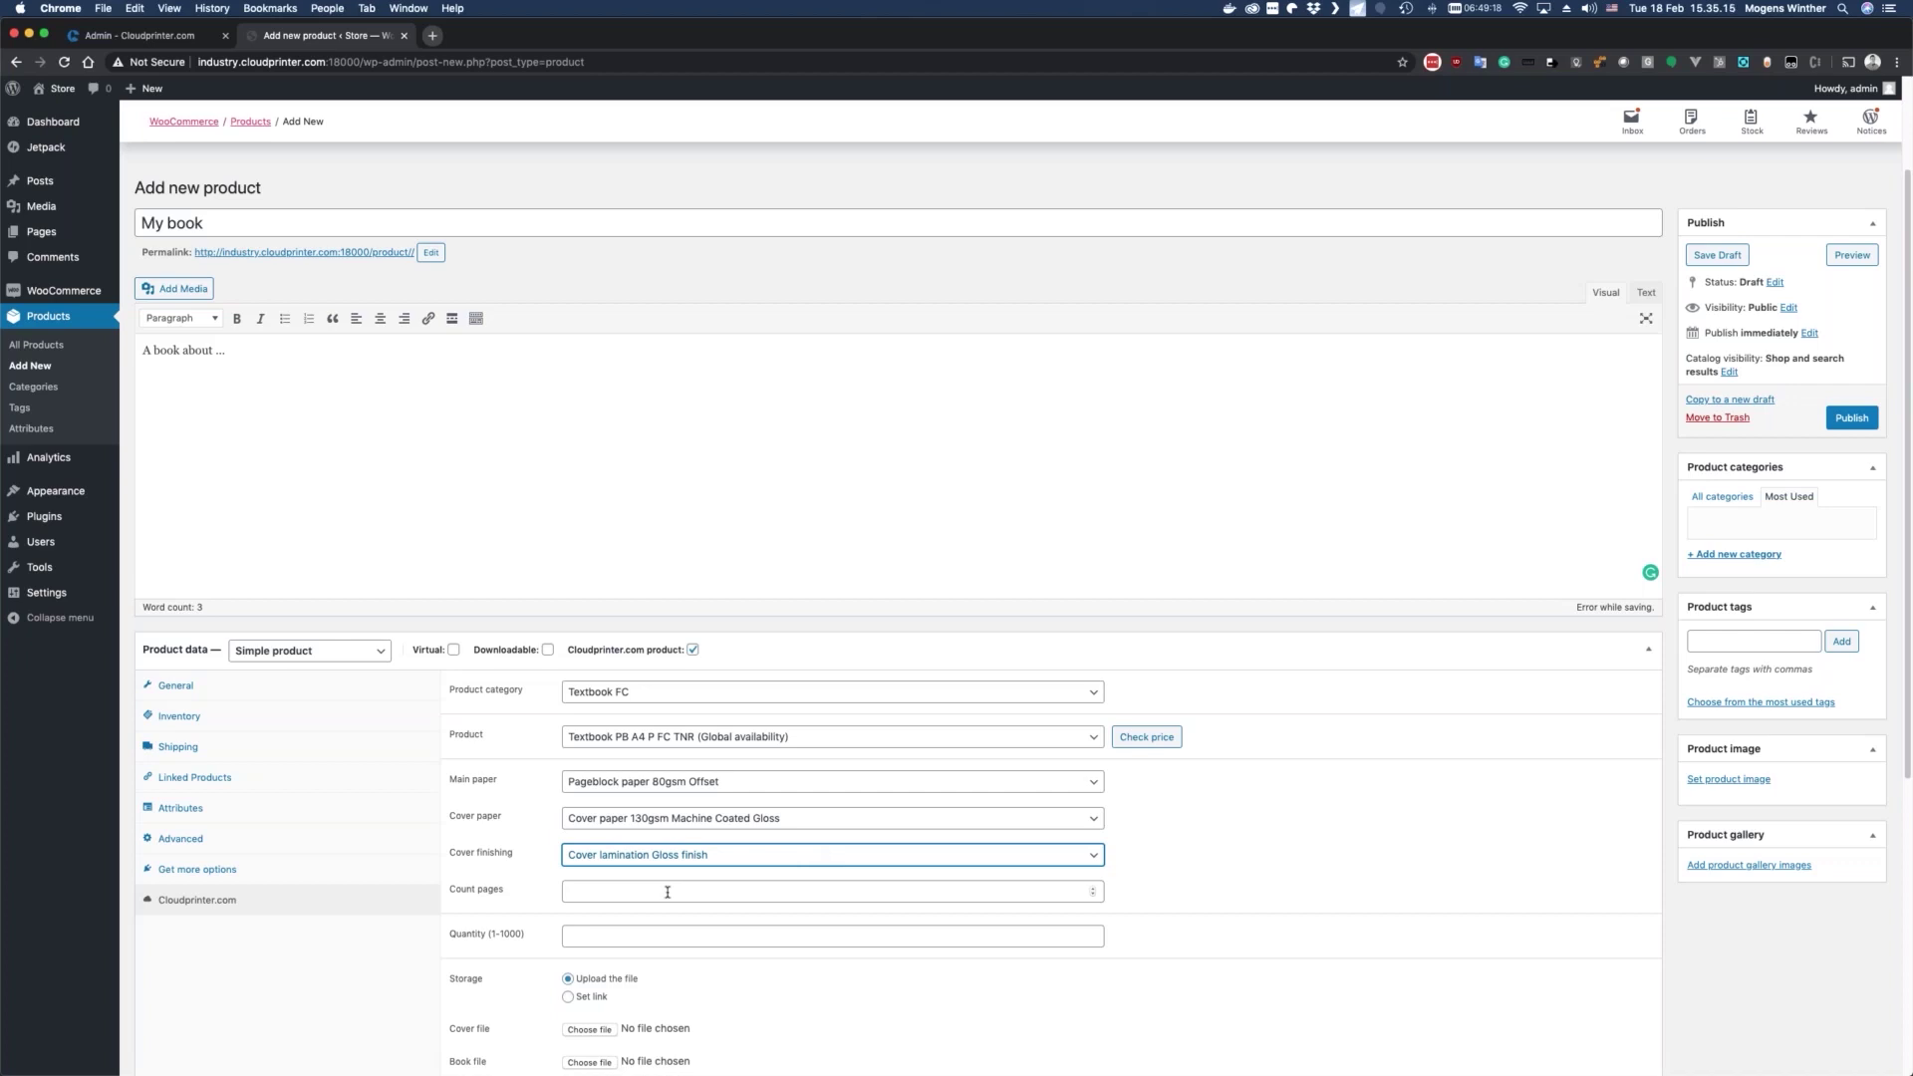
left_click(868, 894)
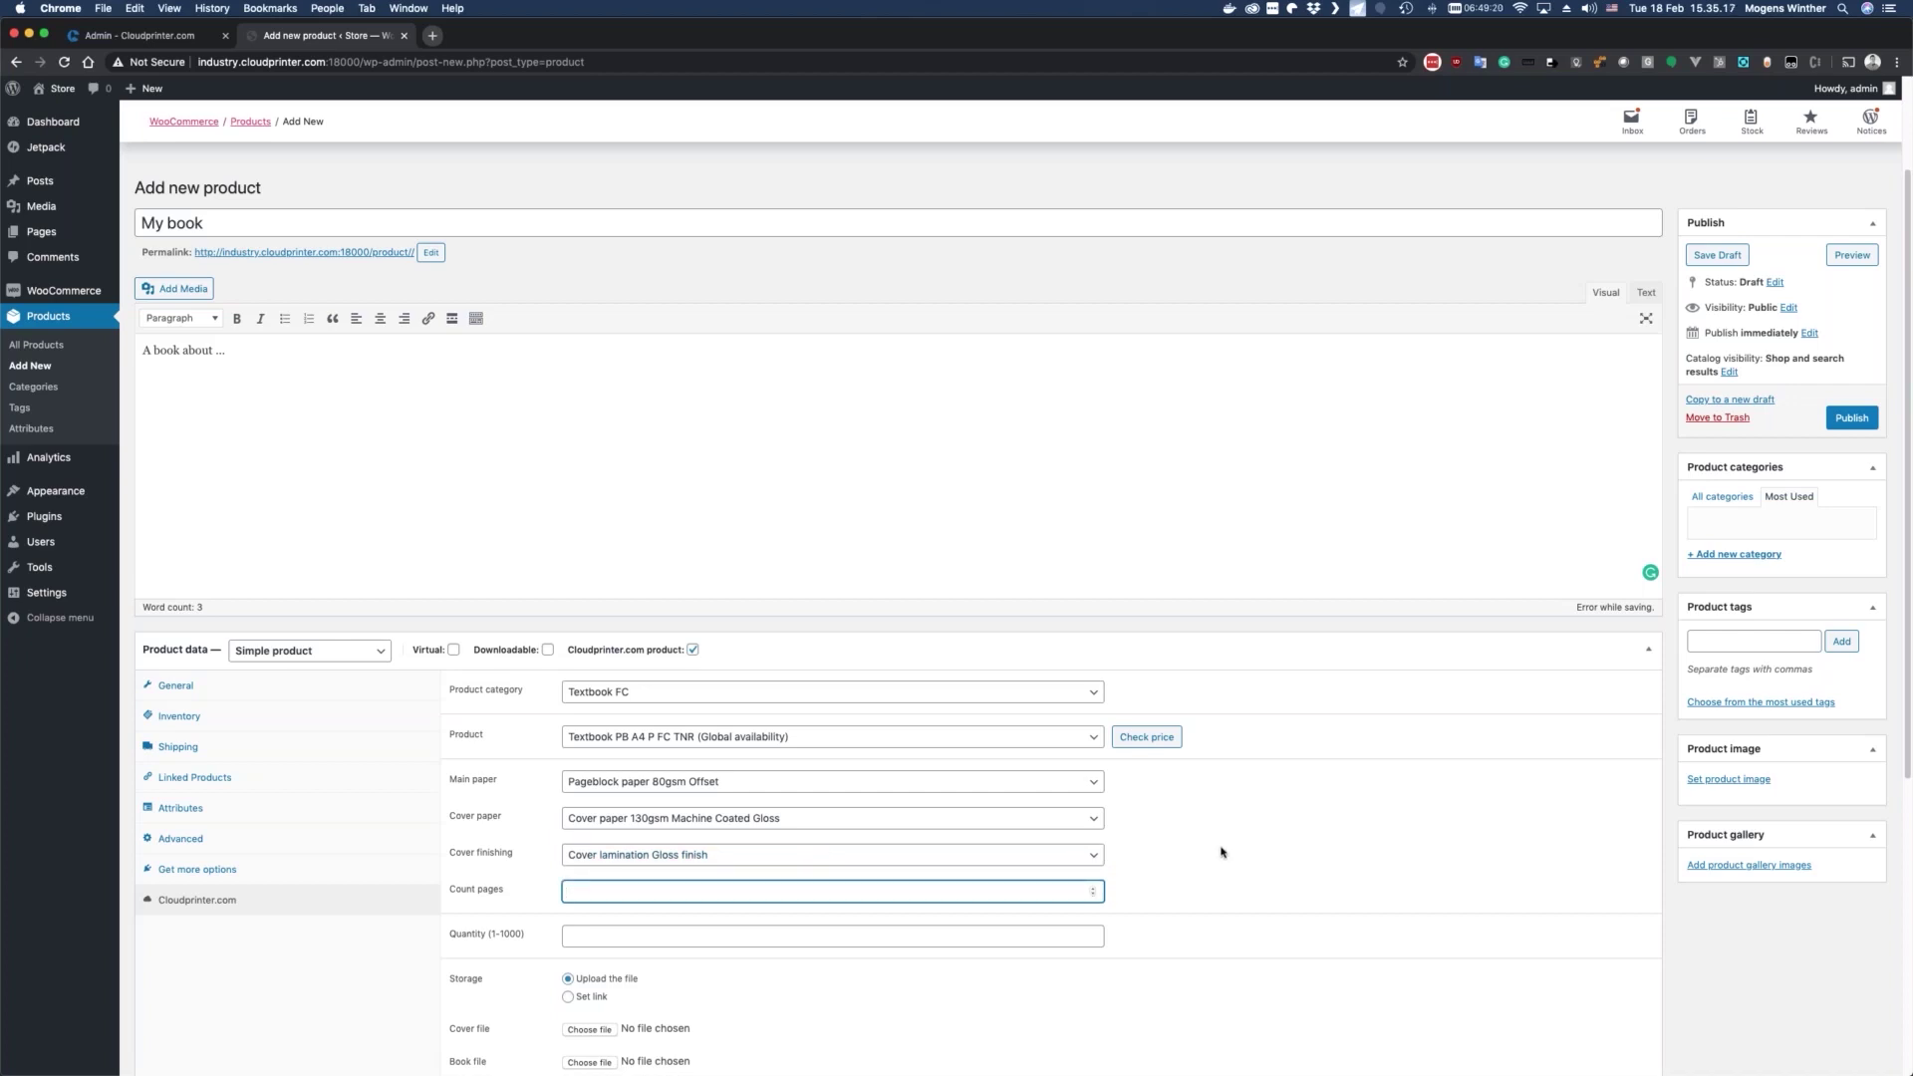
scroll(1219, 872, "down", 1)
scroll(1221, 852, "down", 5)
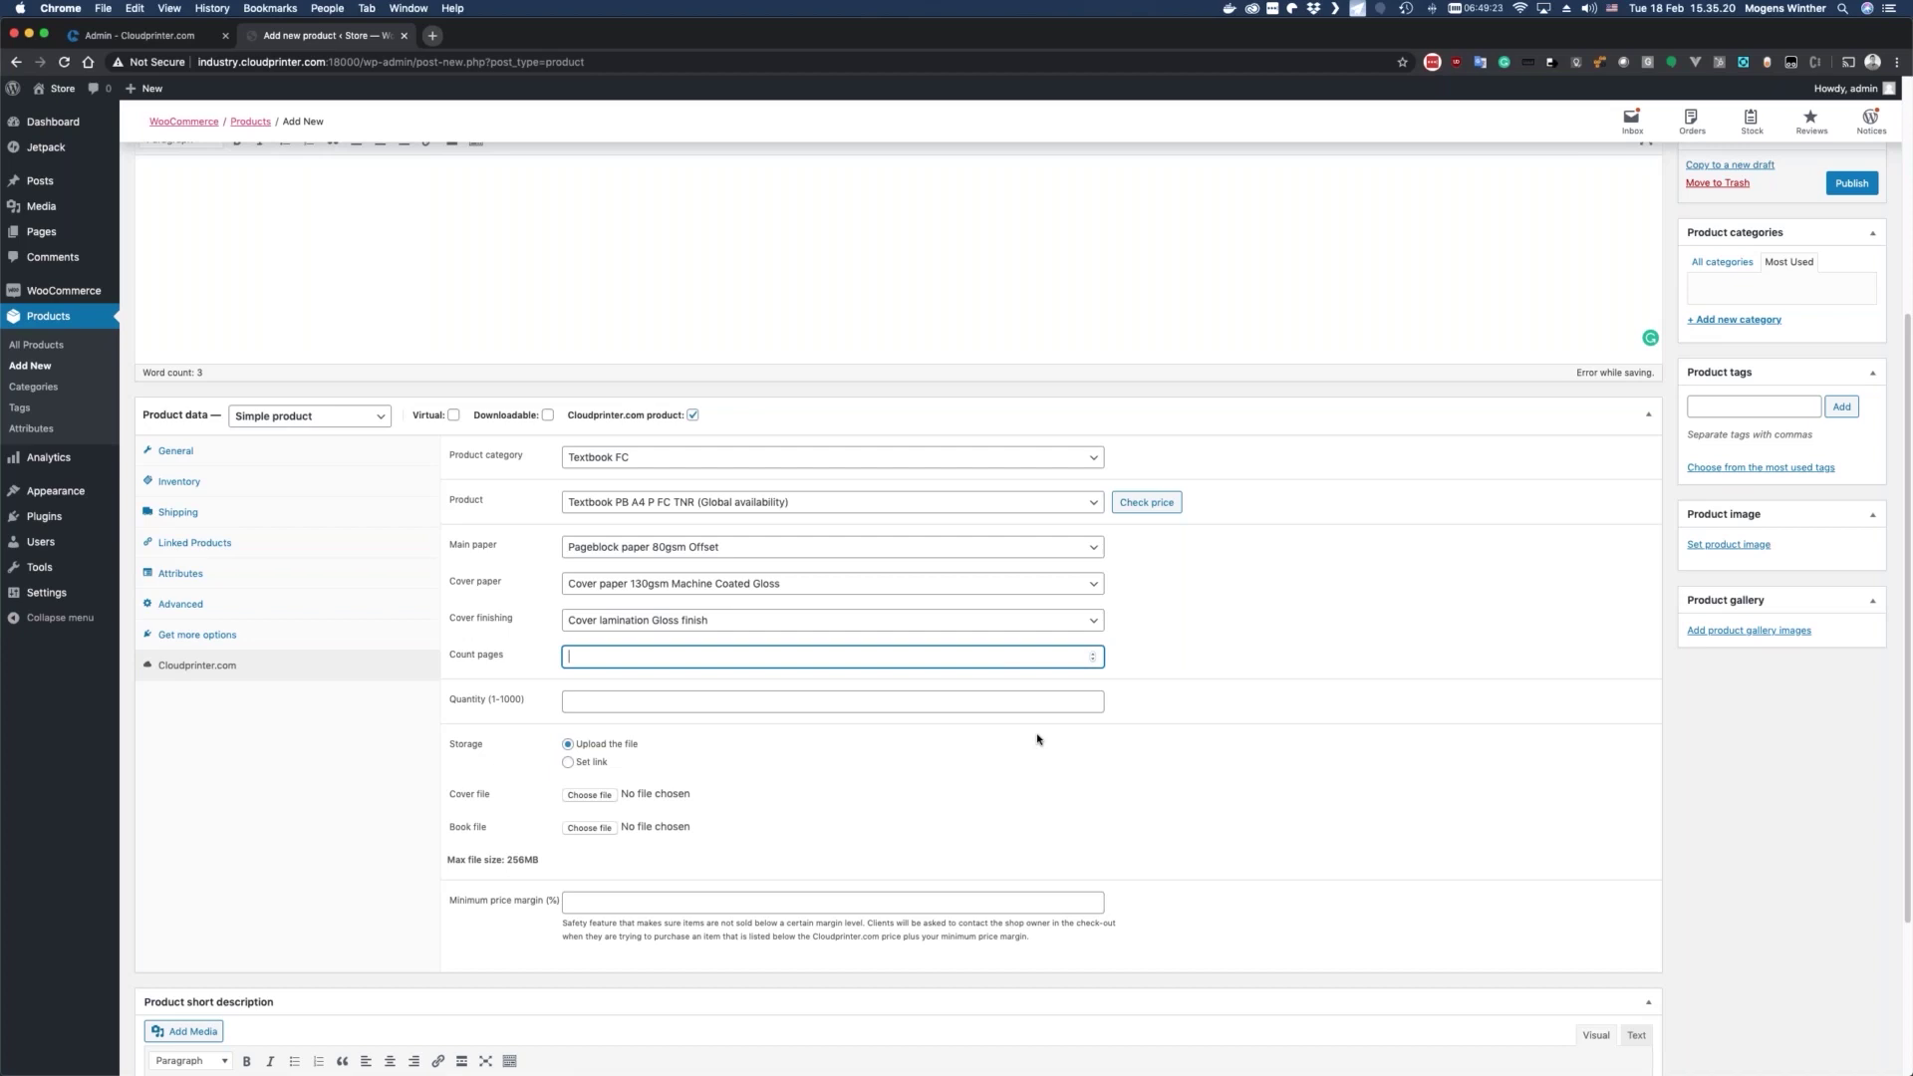
type("100")
left_click(605, 703)
type("1")
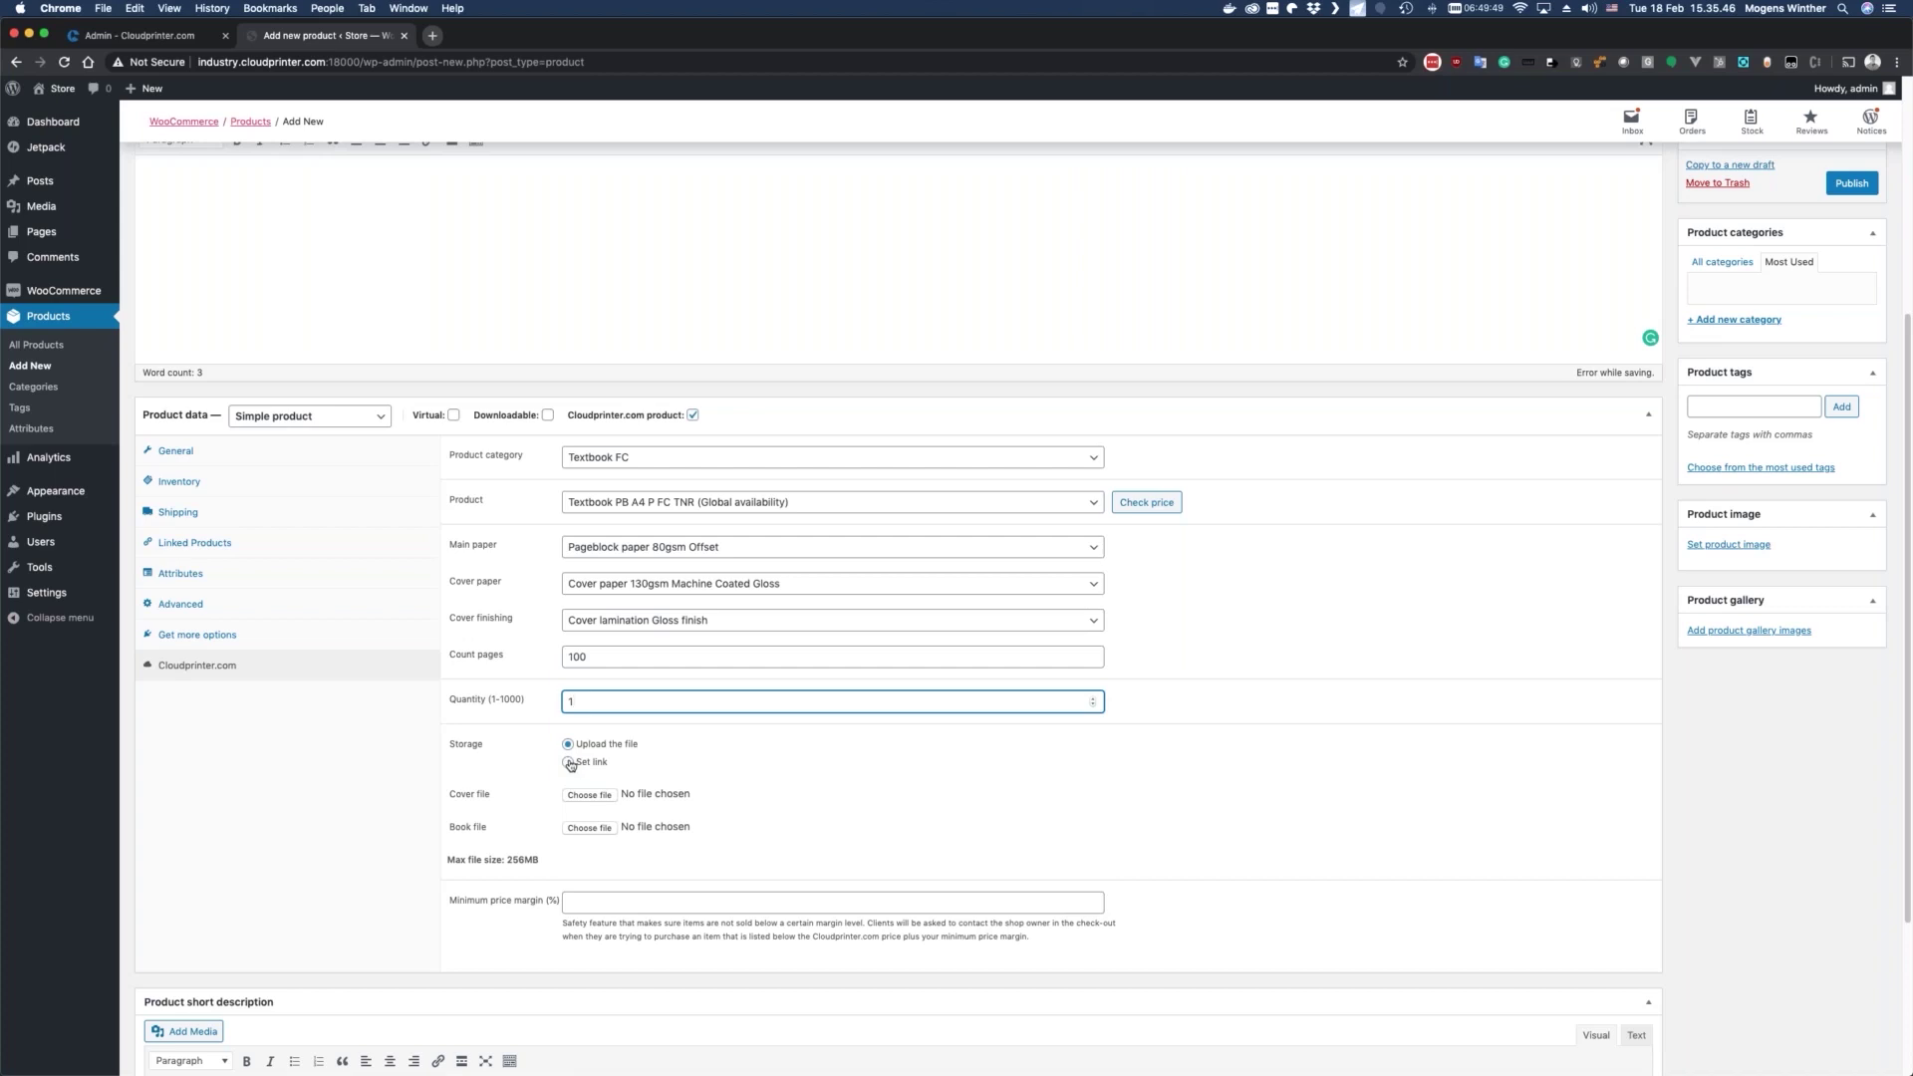
left_click(568, 762)
left_click(637, 796)
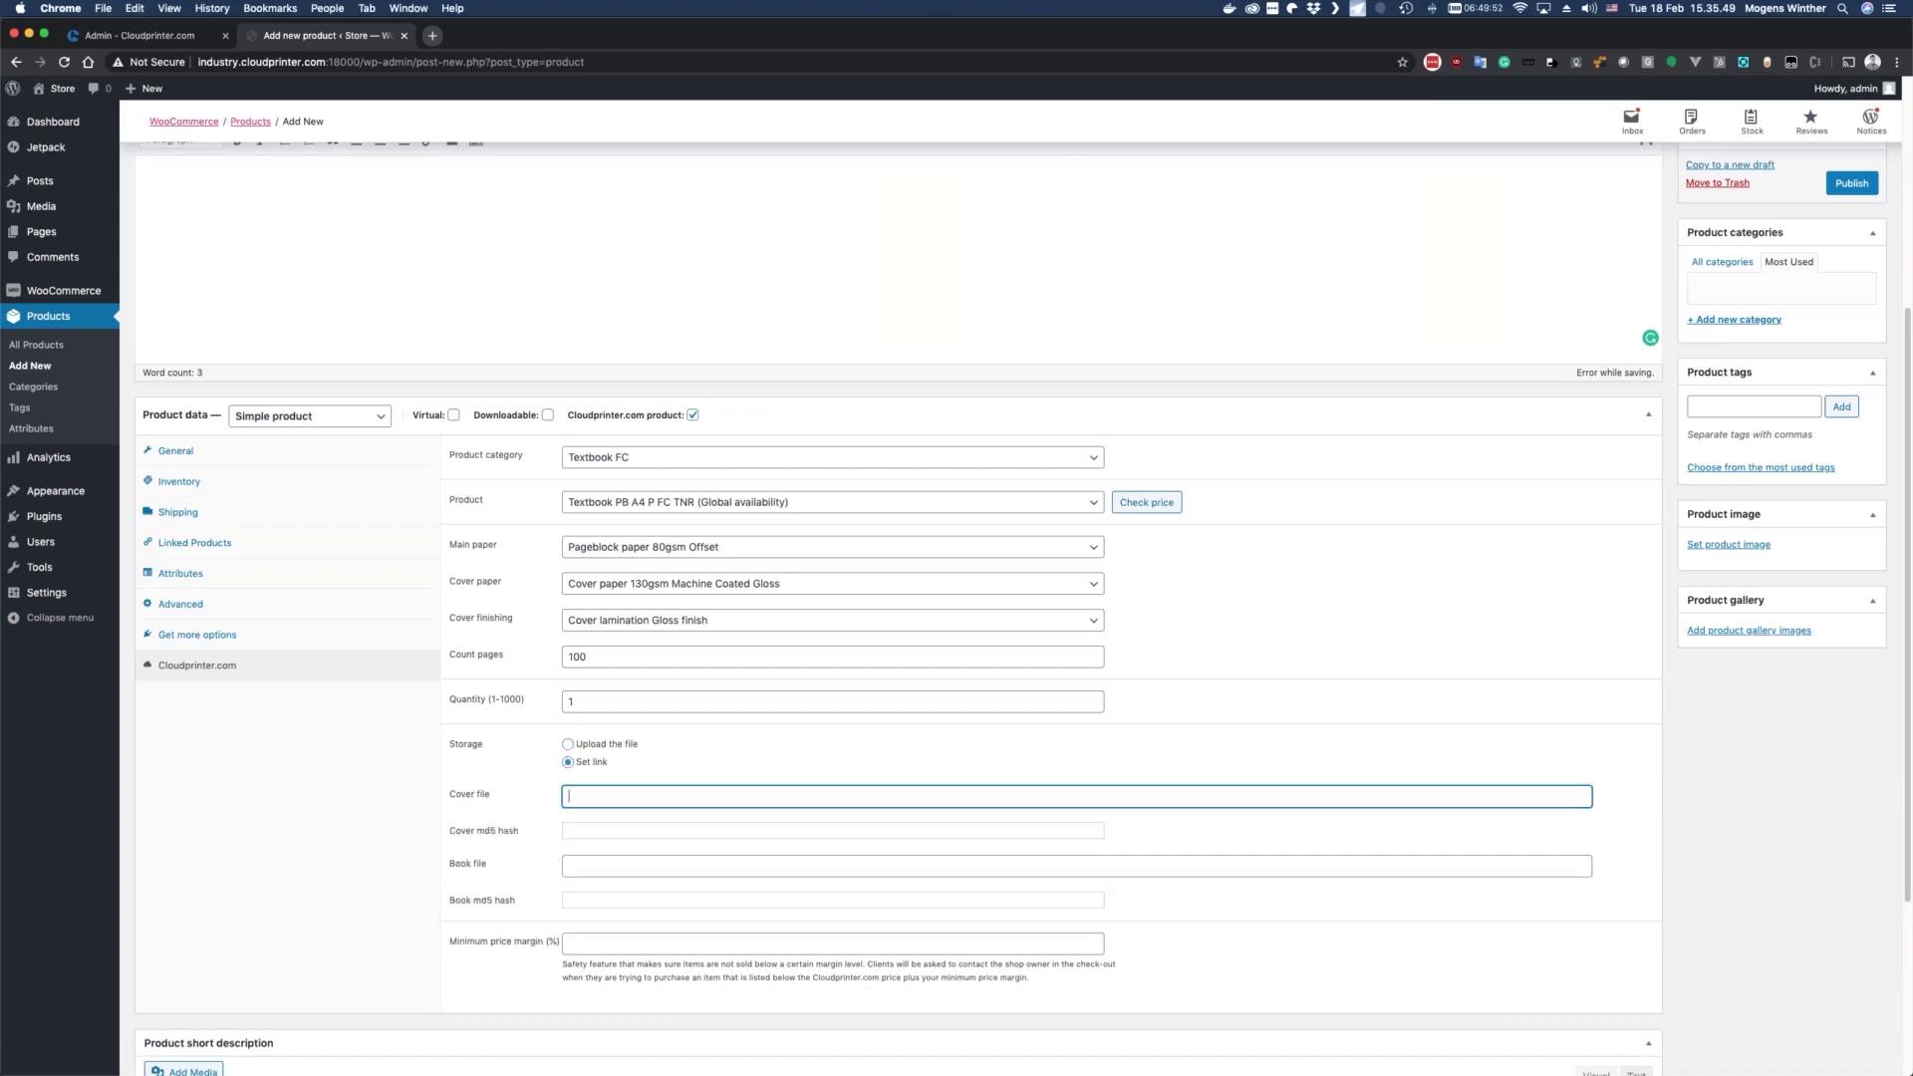
key("super+space")
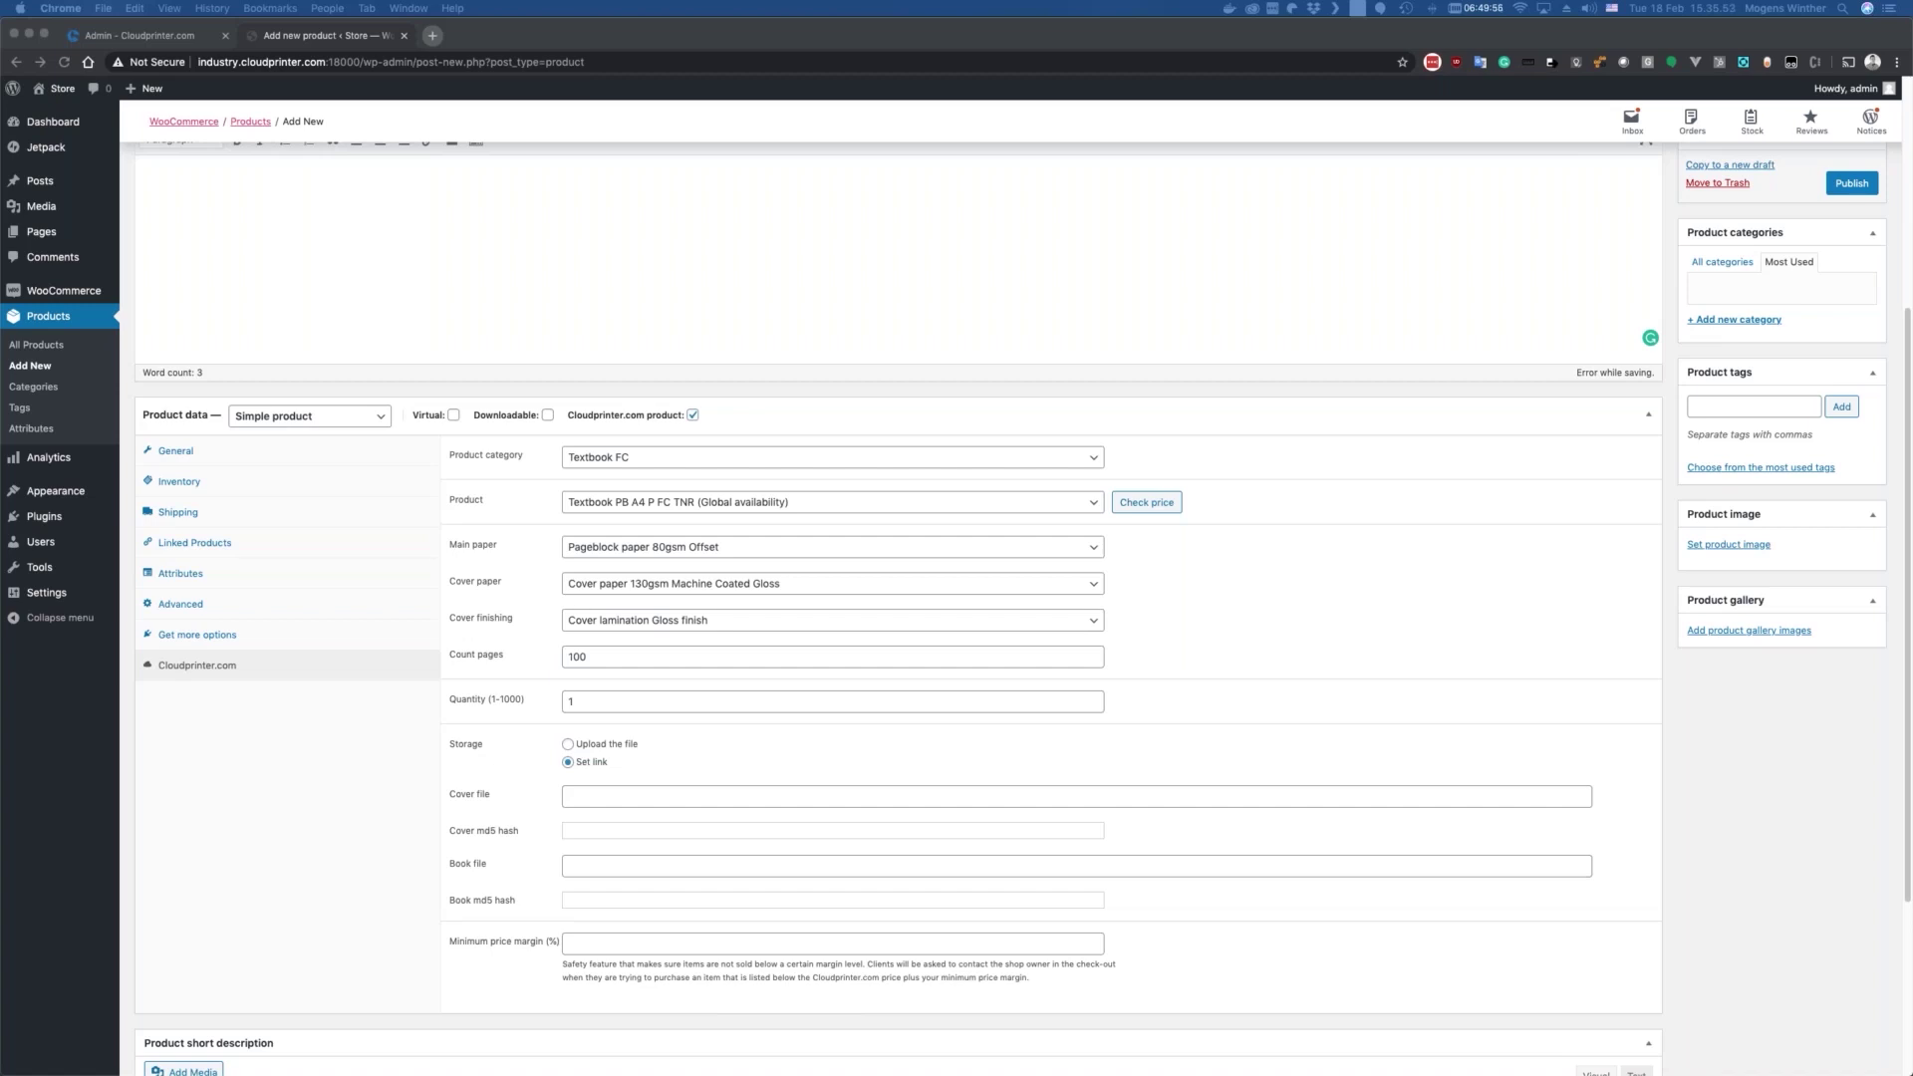
left_click(776, 794)
type("https://s3-eu-west-1.amazonaws.com/demo.cloudprinter.com/b52f510a5e2419f67c4925153ec0c080_v2/CP_Sample_doc_A4_Book_Cover_Textbook_80_gsm_Perfect_Binding_v2.1.pdf")
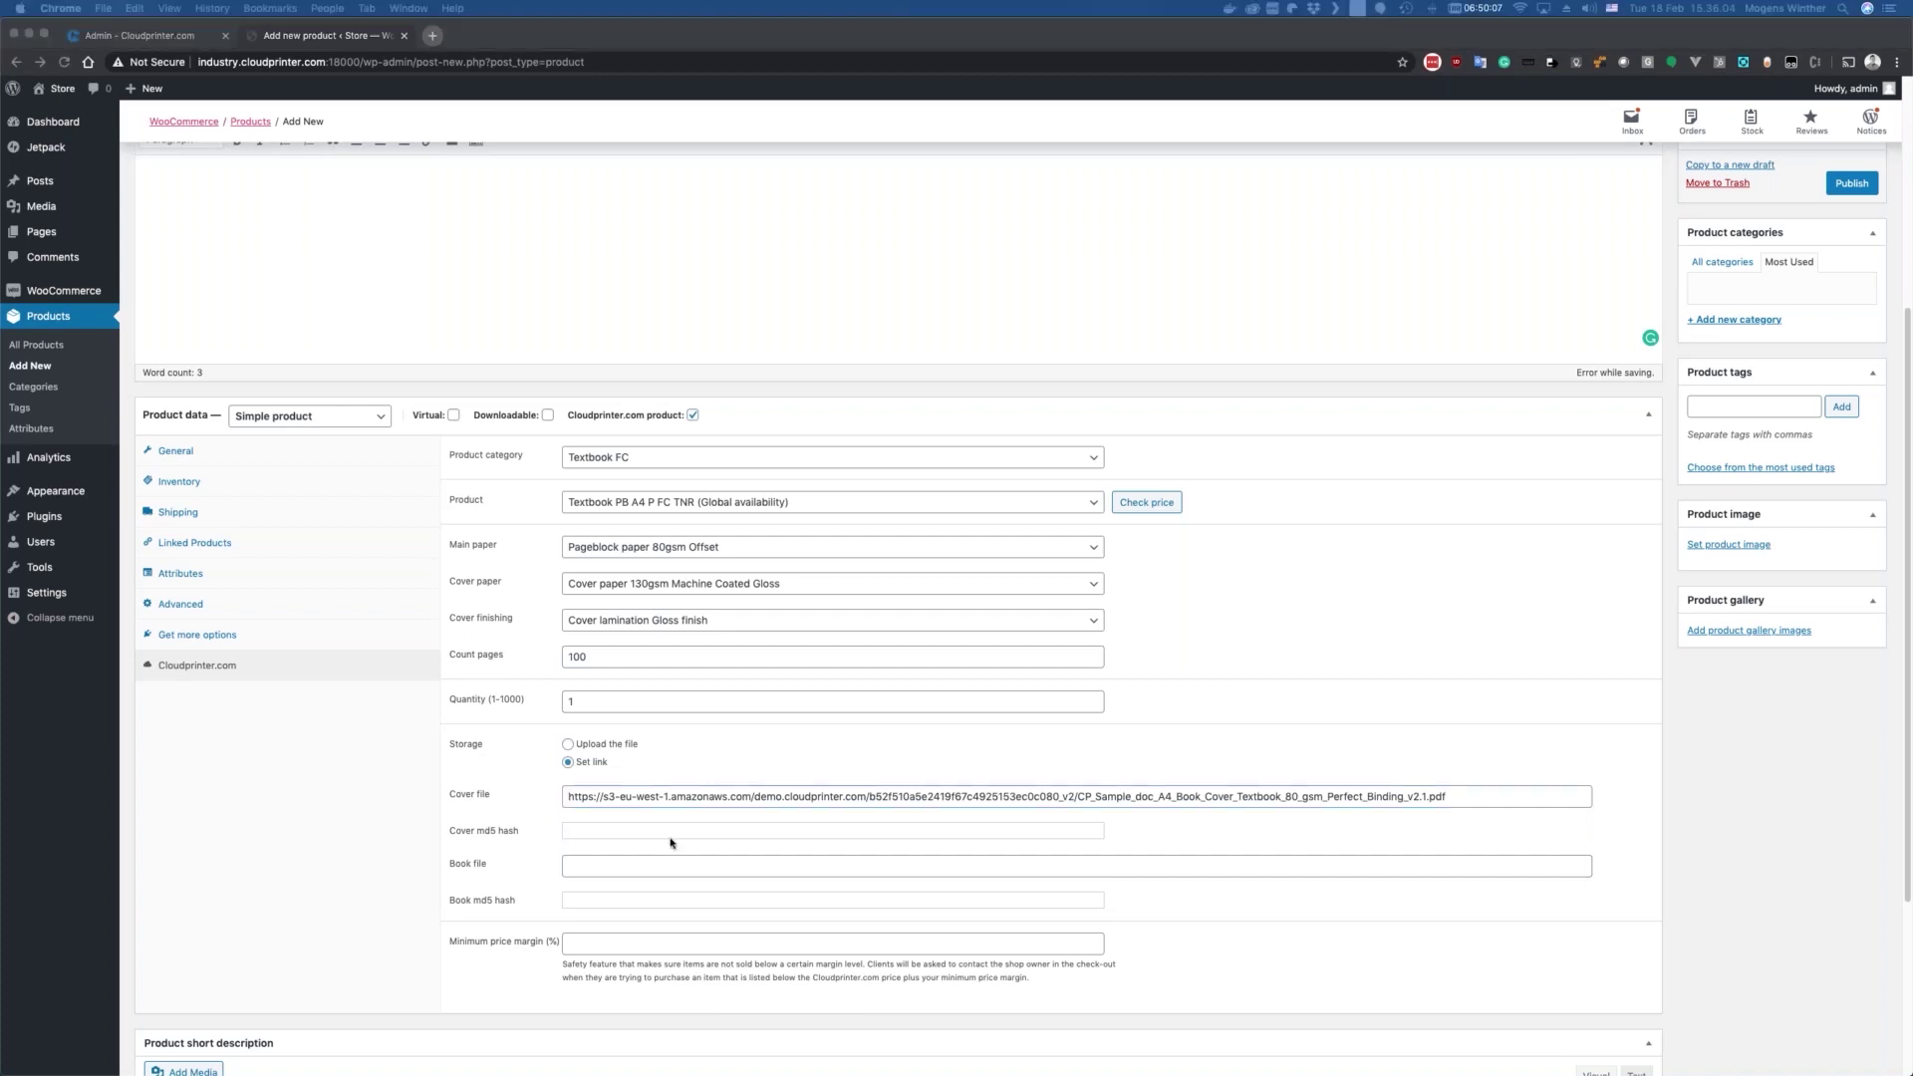
left_click(615, 827)
type("f791e287ec2326ef0e87925c4b7322cb")
left_click(650, 864)
left_click(650, 864)
type("https://s3-eu-west-1.amazonaws.com/demo.cloudprinter.com/b52f510a5e2419f67c4925153ec0c080_v2/CP_Sample_doc_A4_Book_Interior_Textbook_v2.1.pdf")
left_click(870, 902)
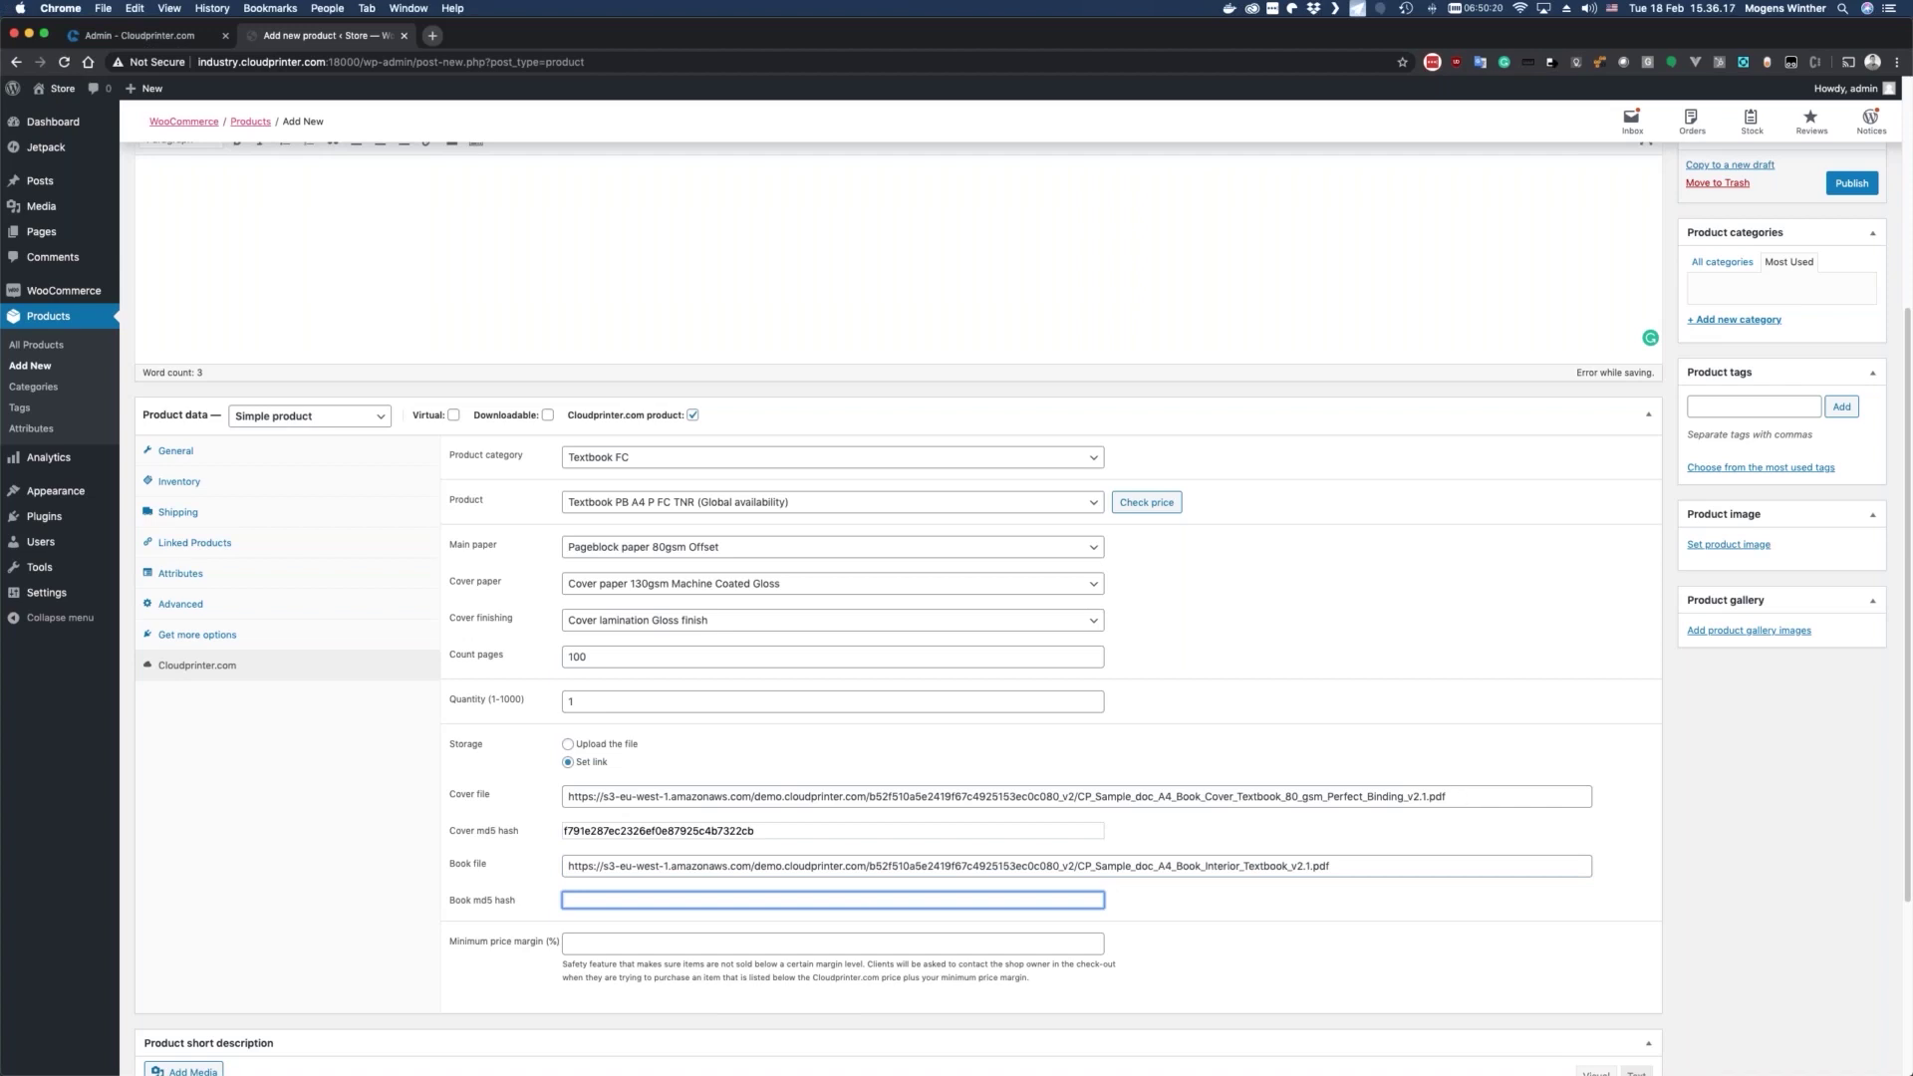
key("super+Tab")
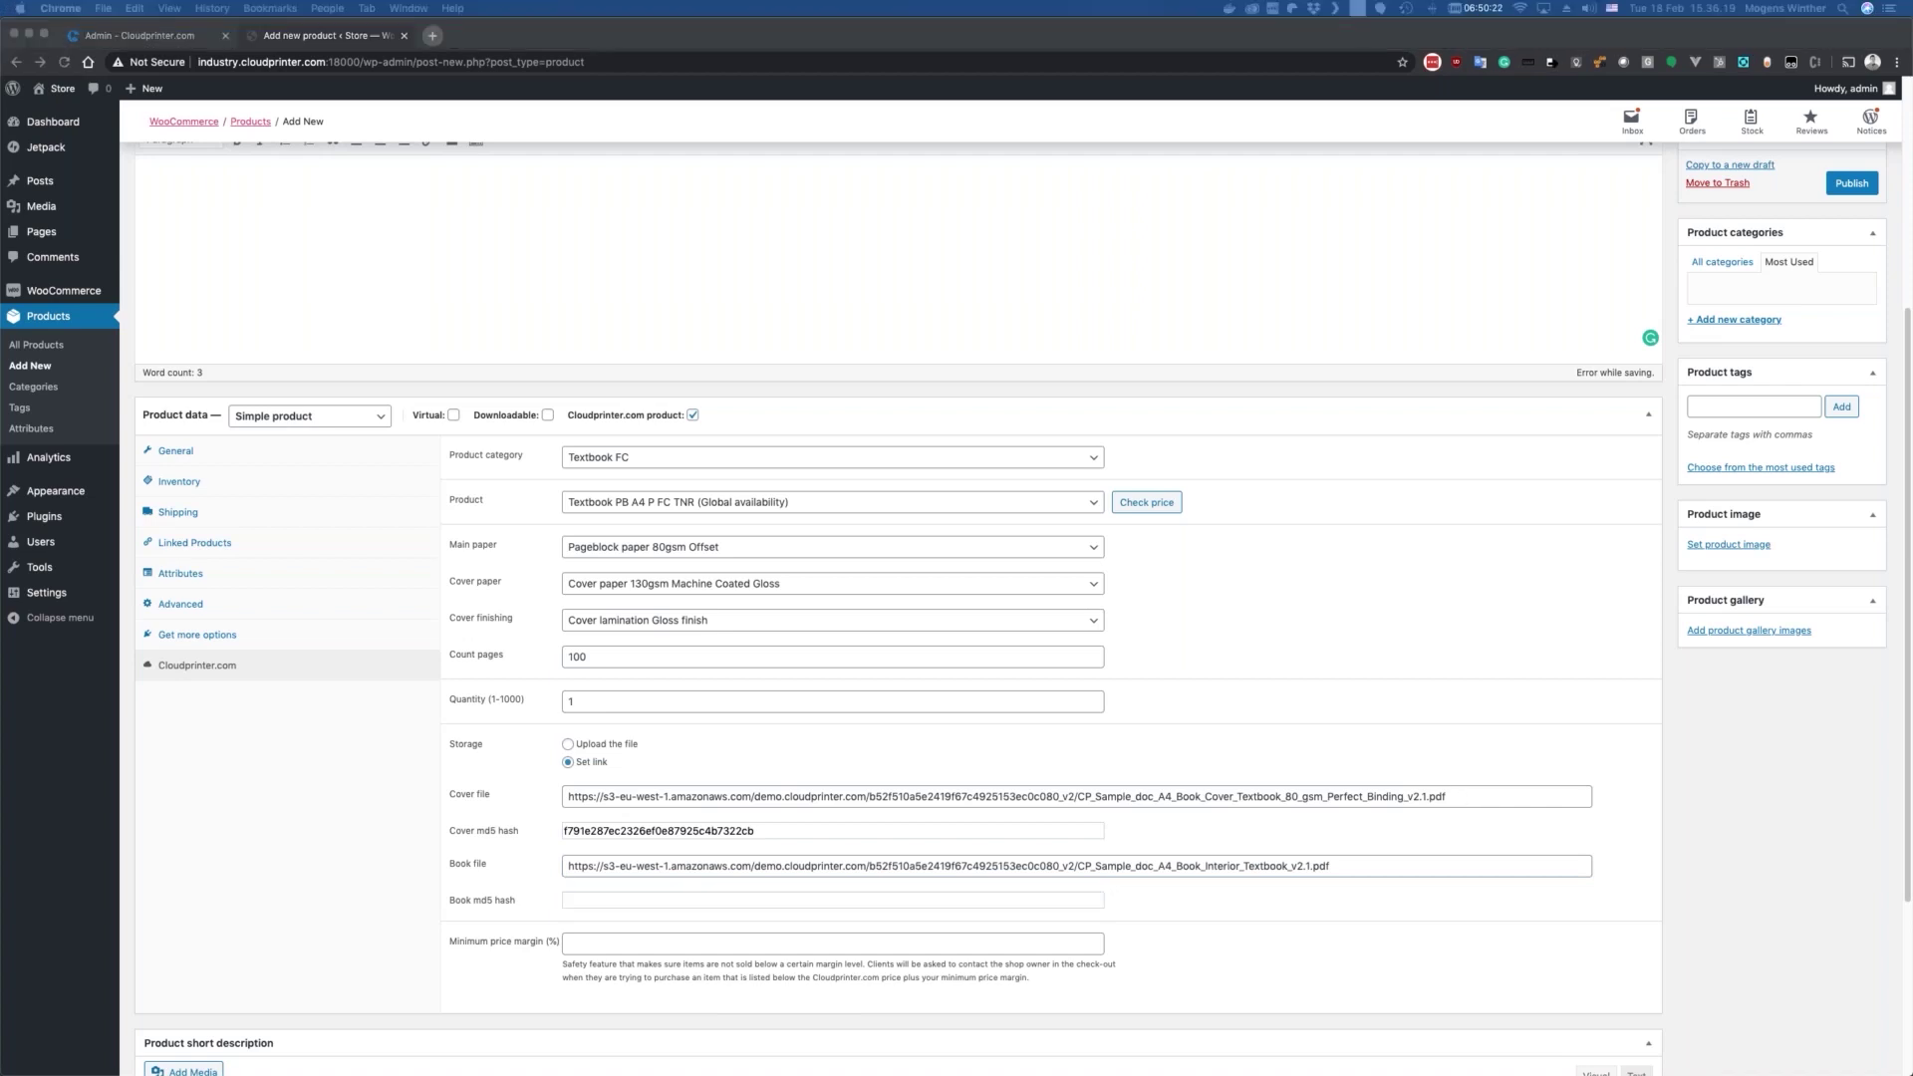
left_click(662, 904)
type("4a750095f13967ce7164d183c376cd0f")
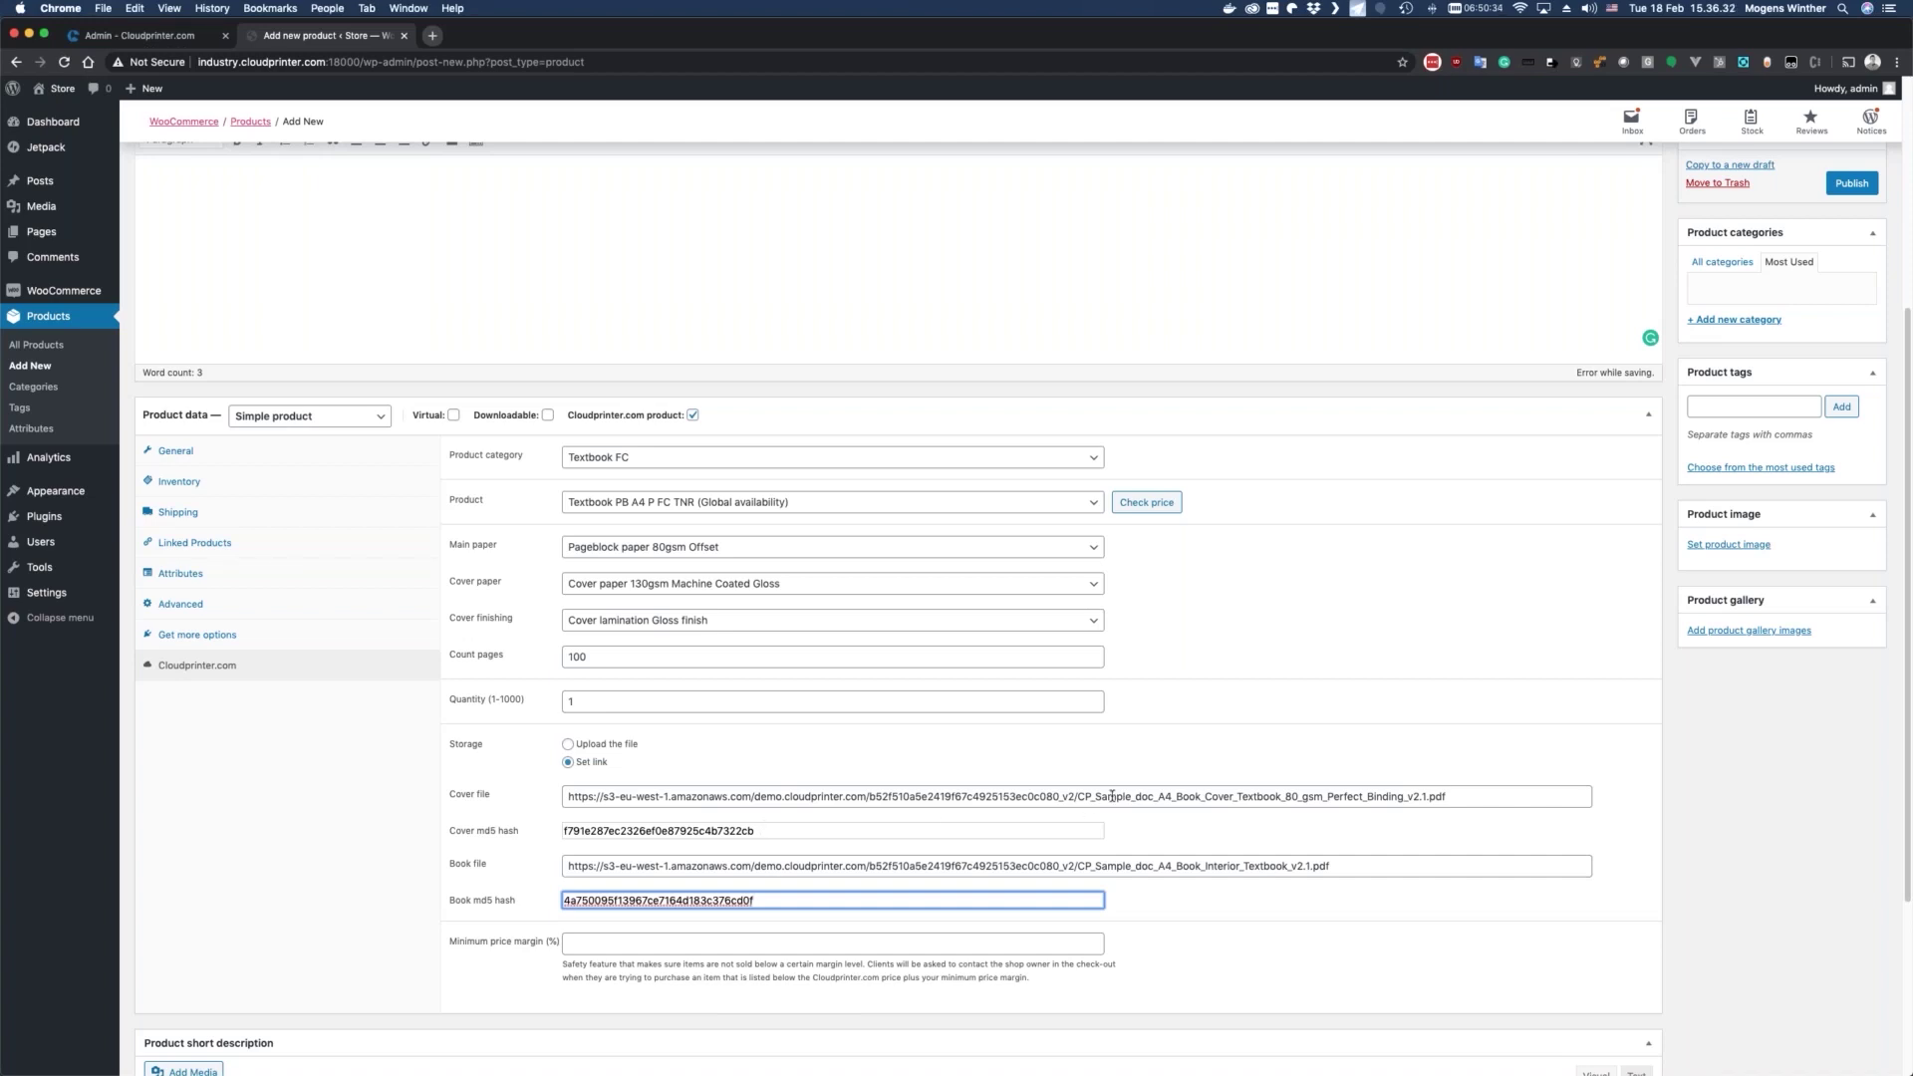
left_click(783, 830)
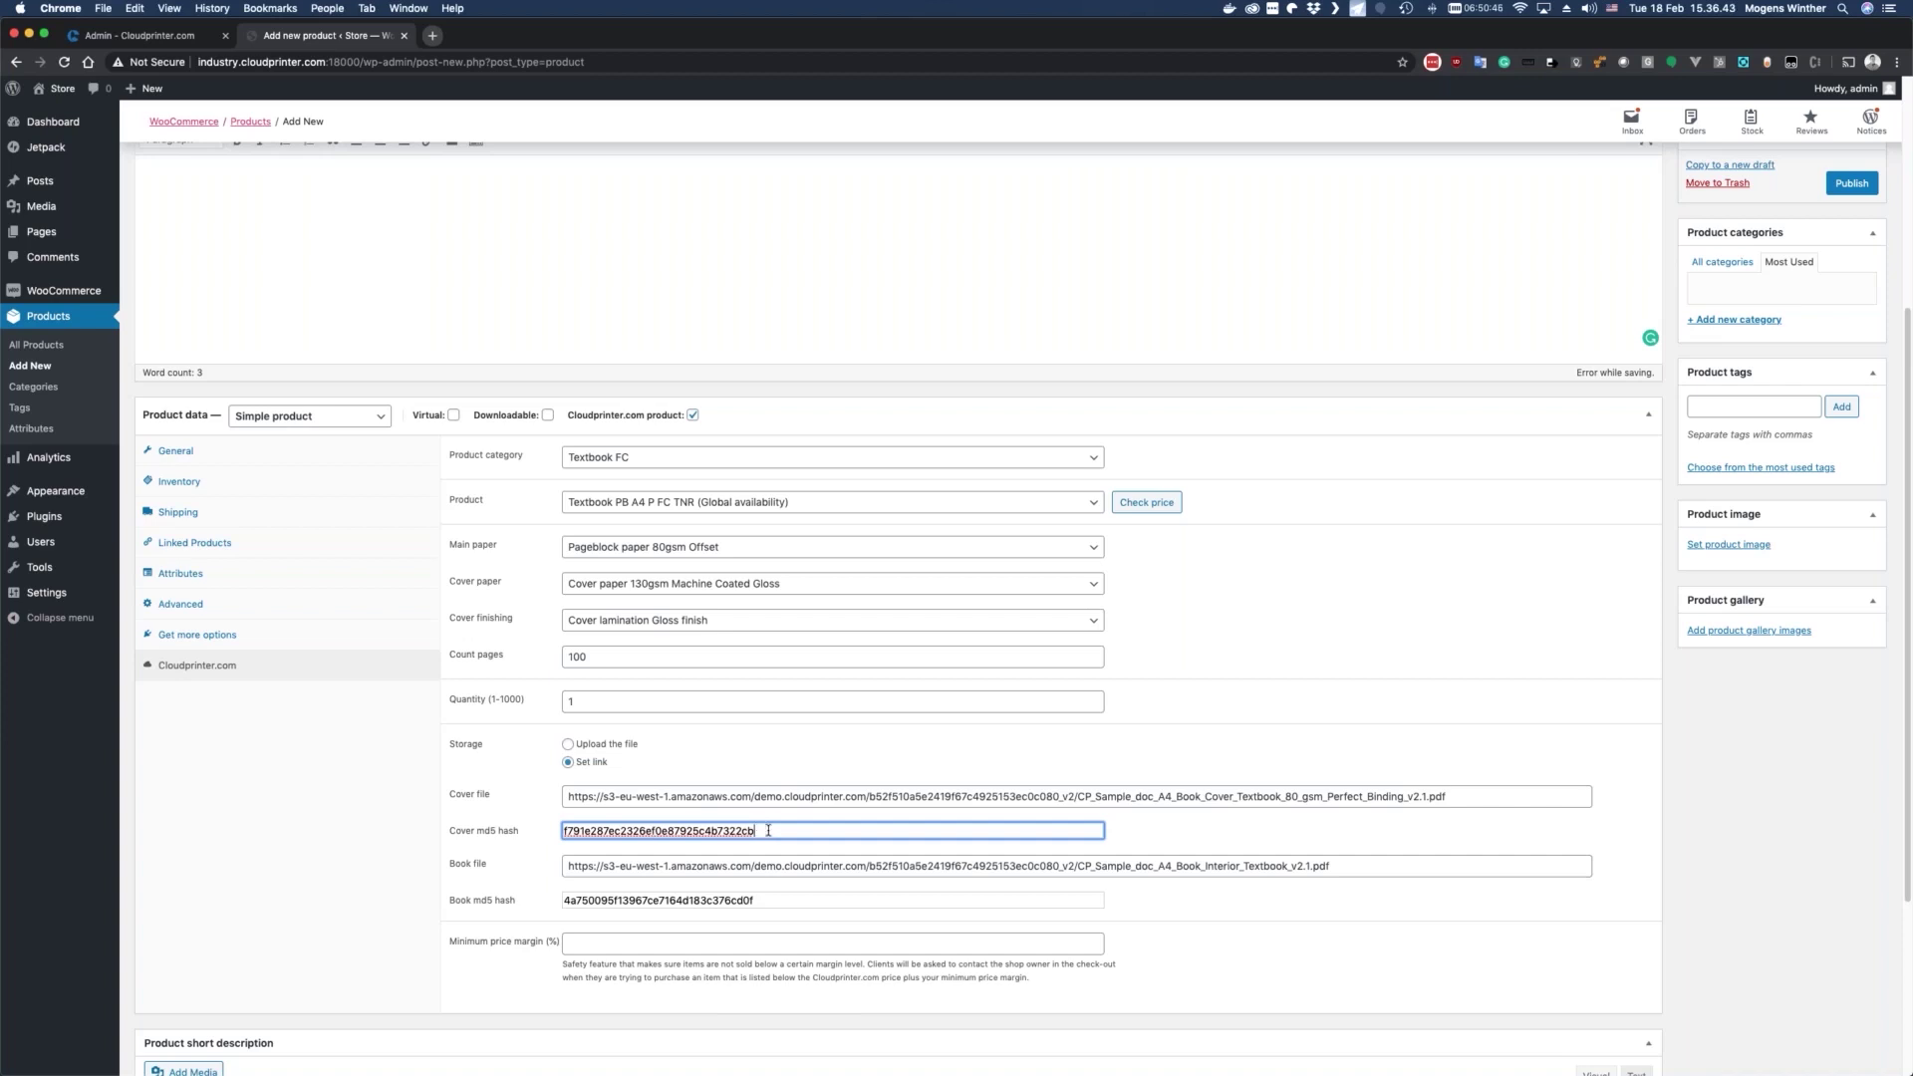
key("super+a")
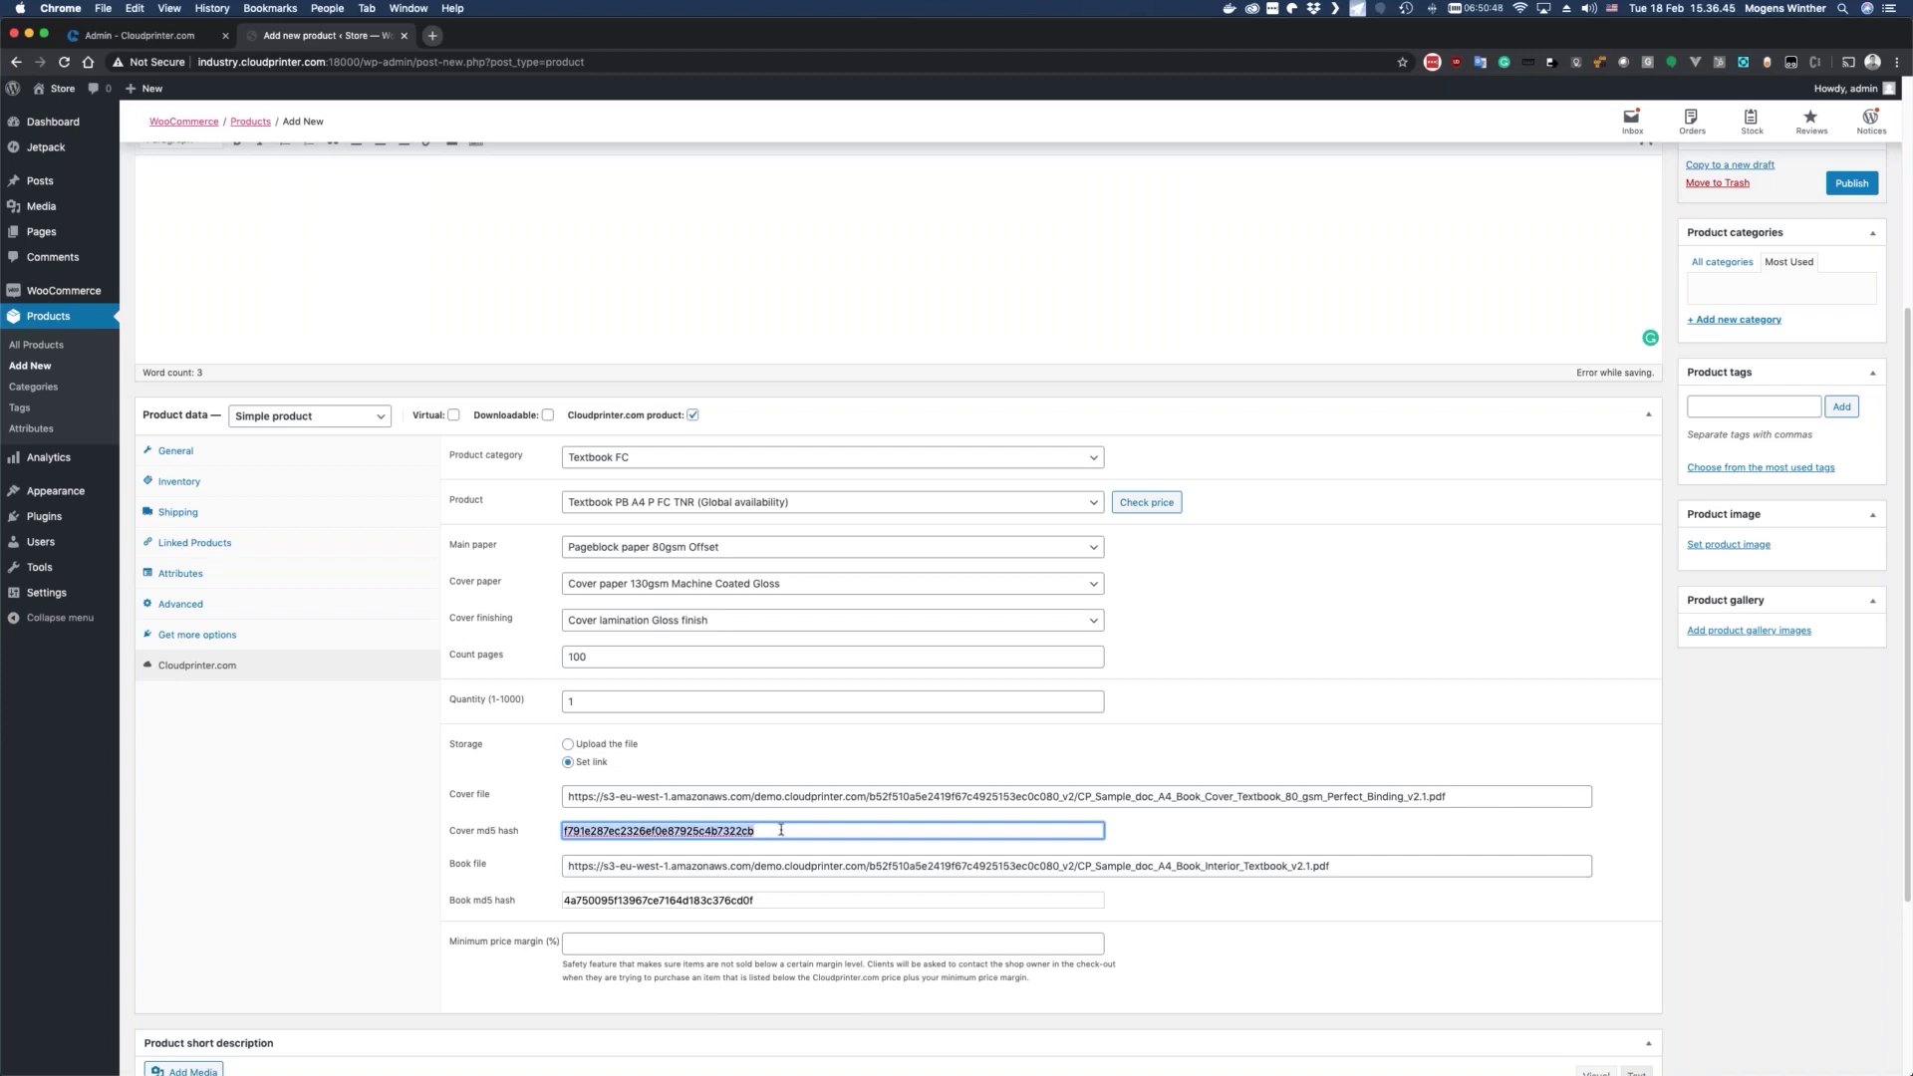
left_click(879, 832)
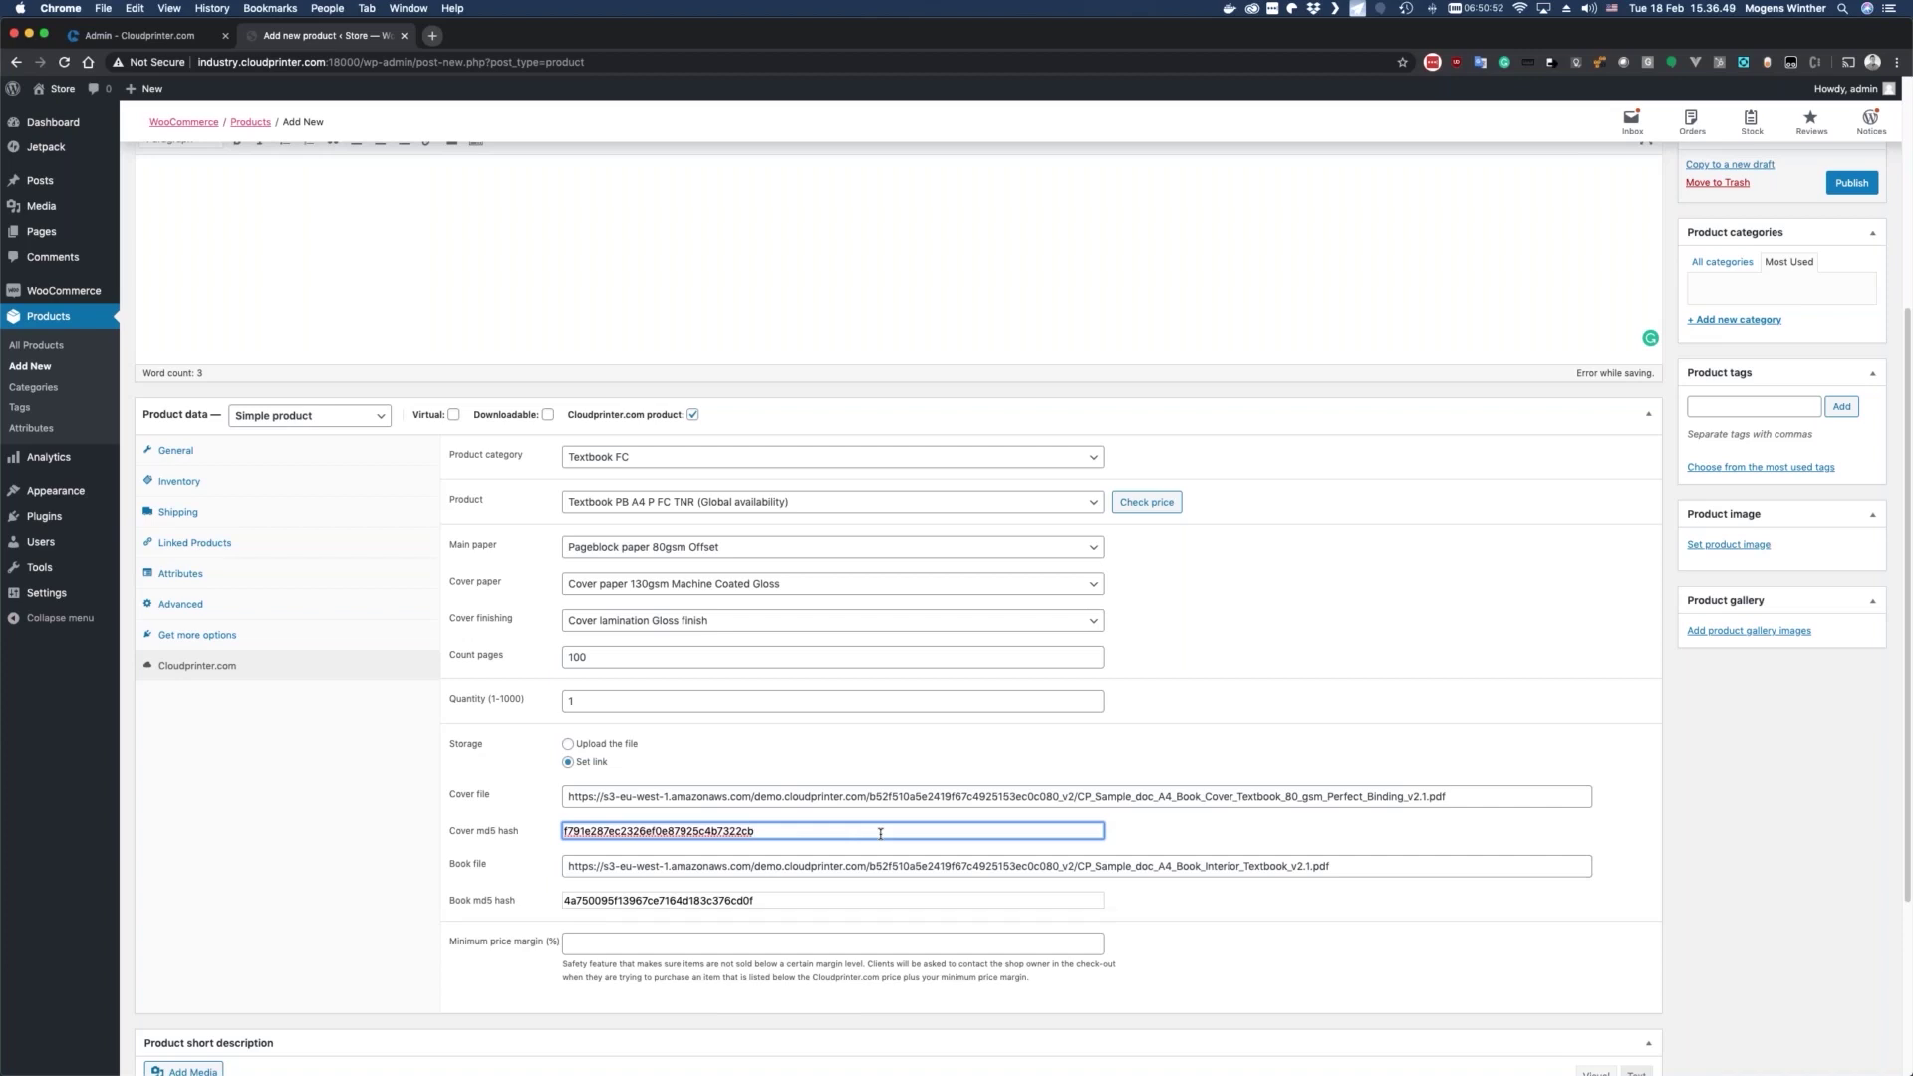
left_click(1194, 948)
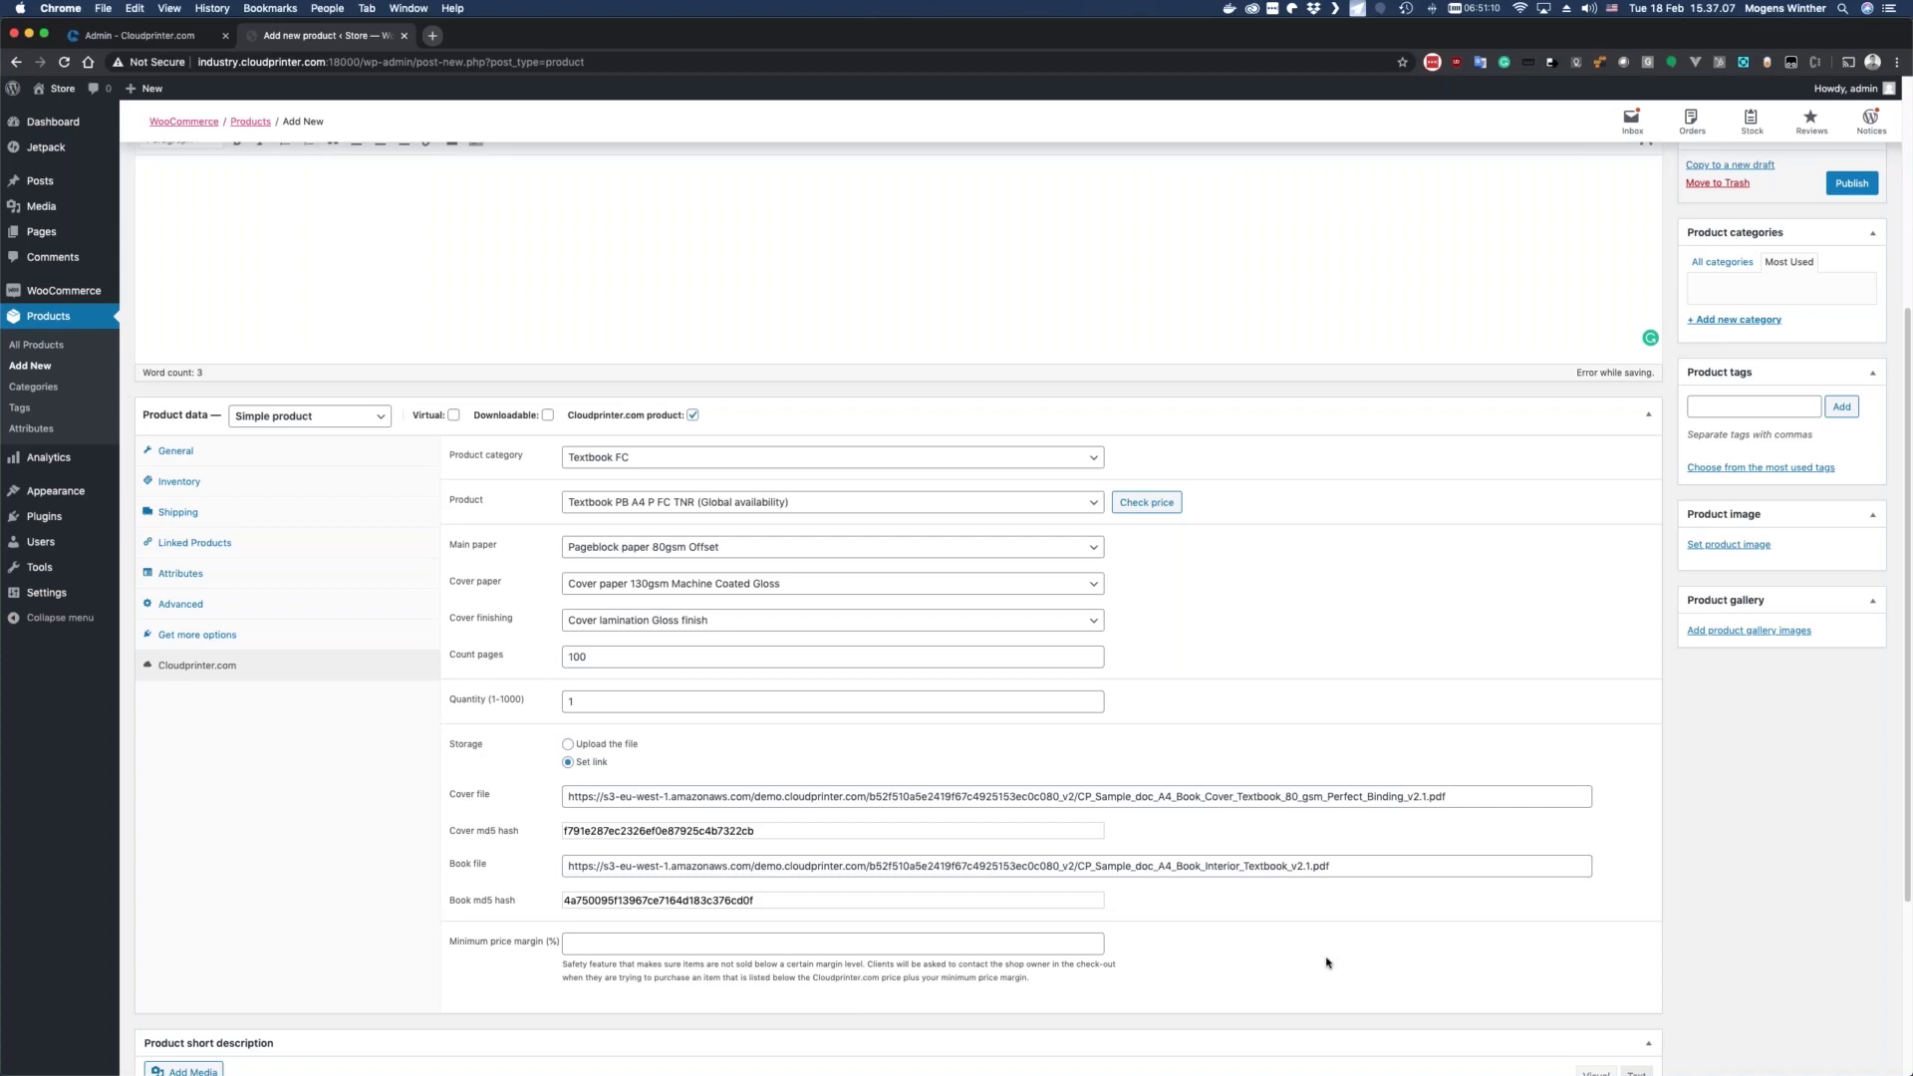
Step: Publish the My book product with its completed print settings
scroll(1326, 962, "down", 3)
scroll(1326, 963, "up", 2)
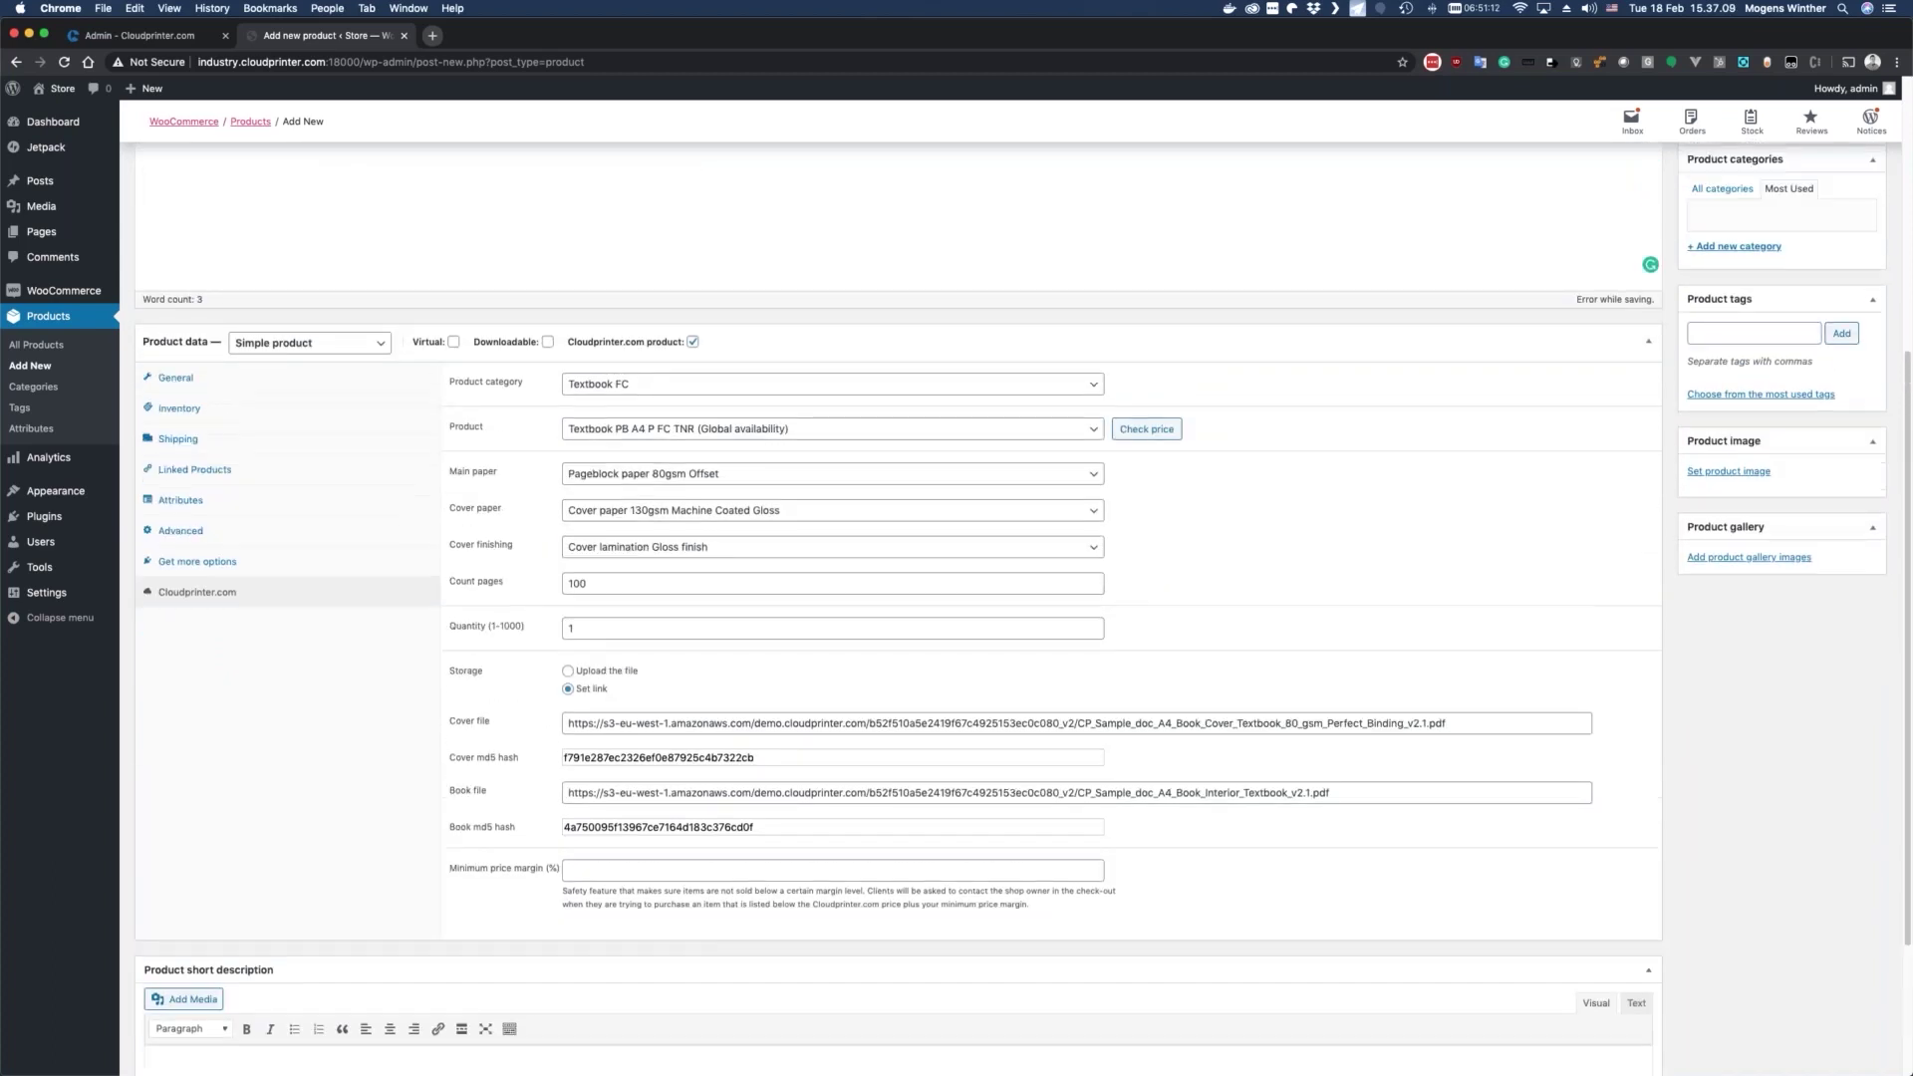
scroll(1878, 598, "up", 10)
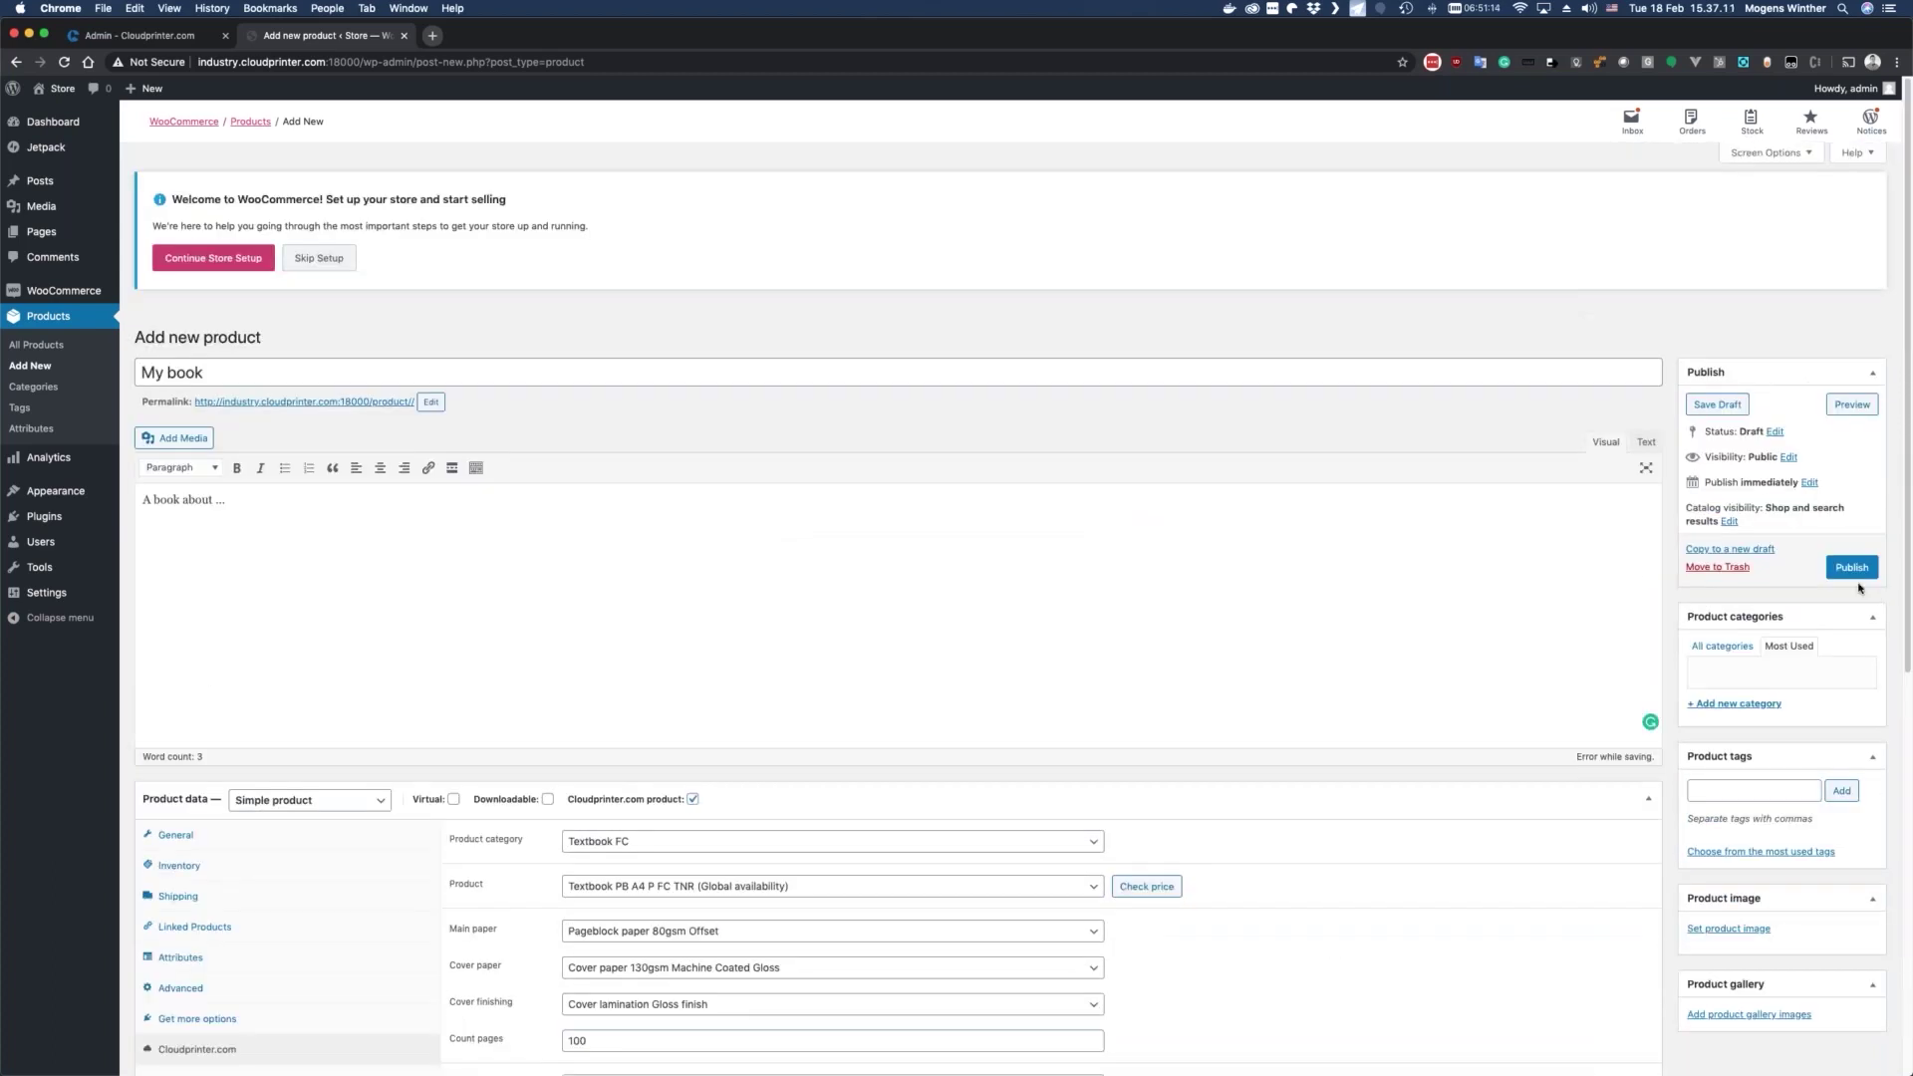
left_click(1851, 567)
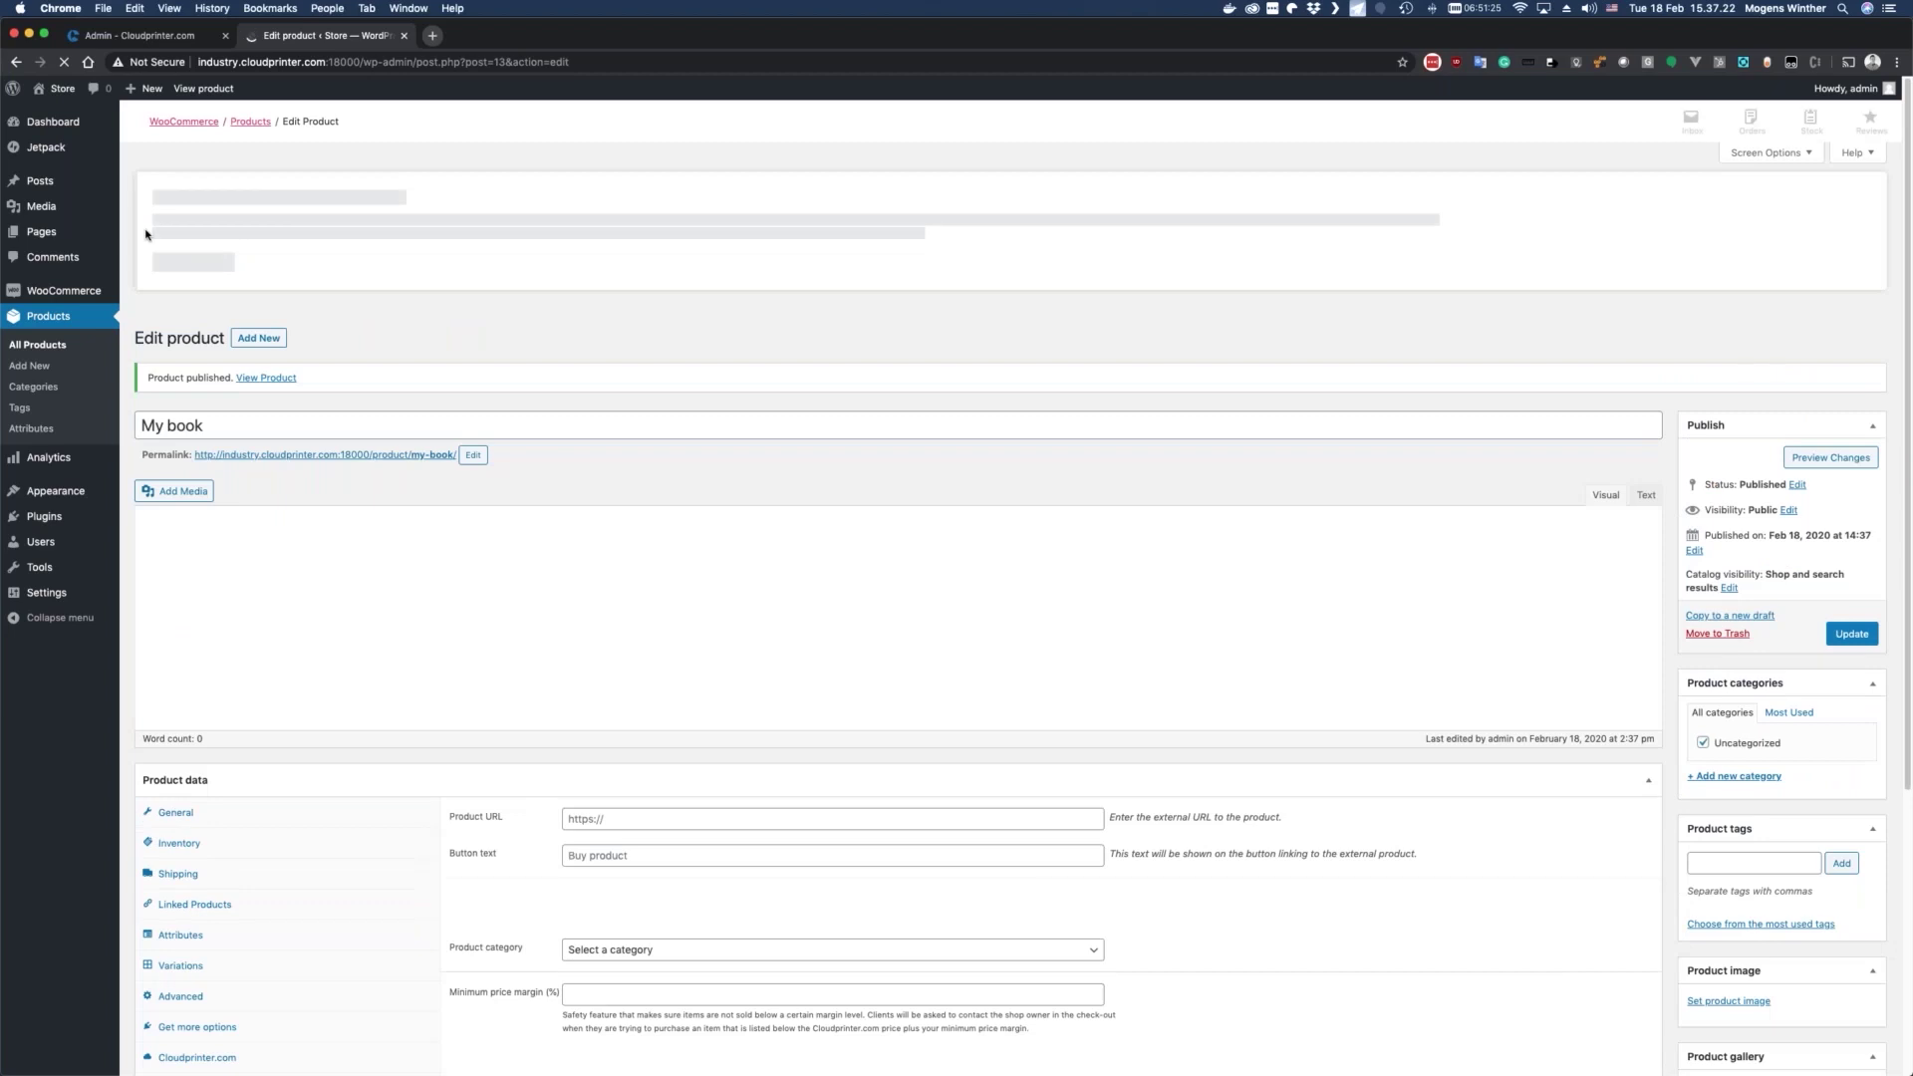
Step: Add My book to the cart from the storefront's Shop page and open the cart
mouse_move(63, 92)
left_click(60, 139)
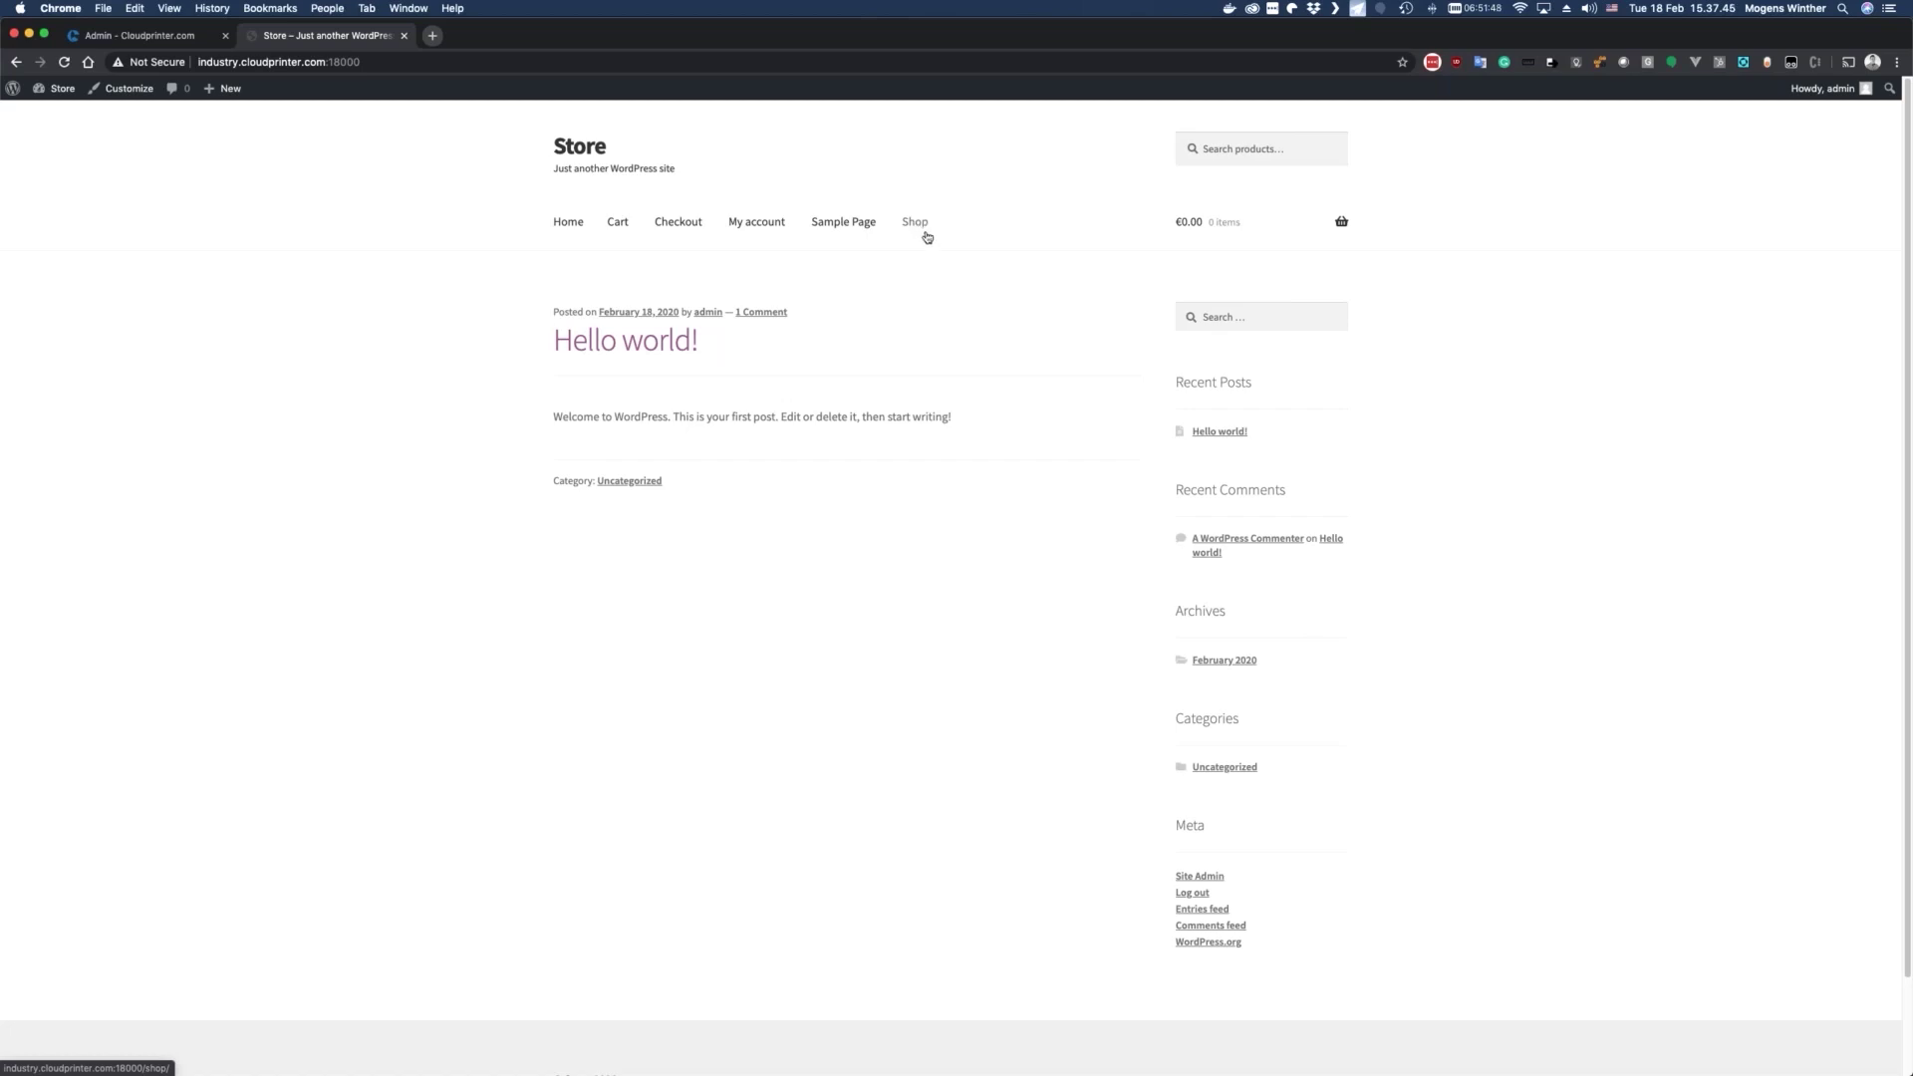
left_click(926, 237)
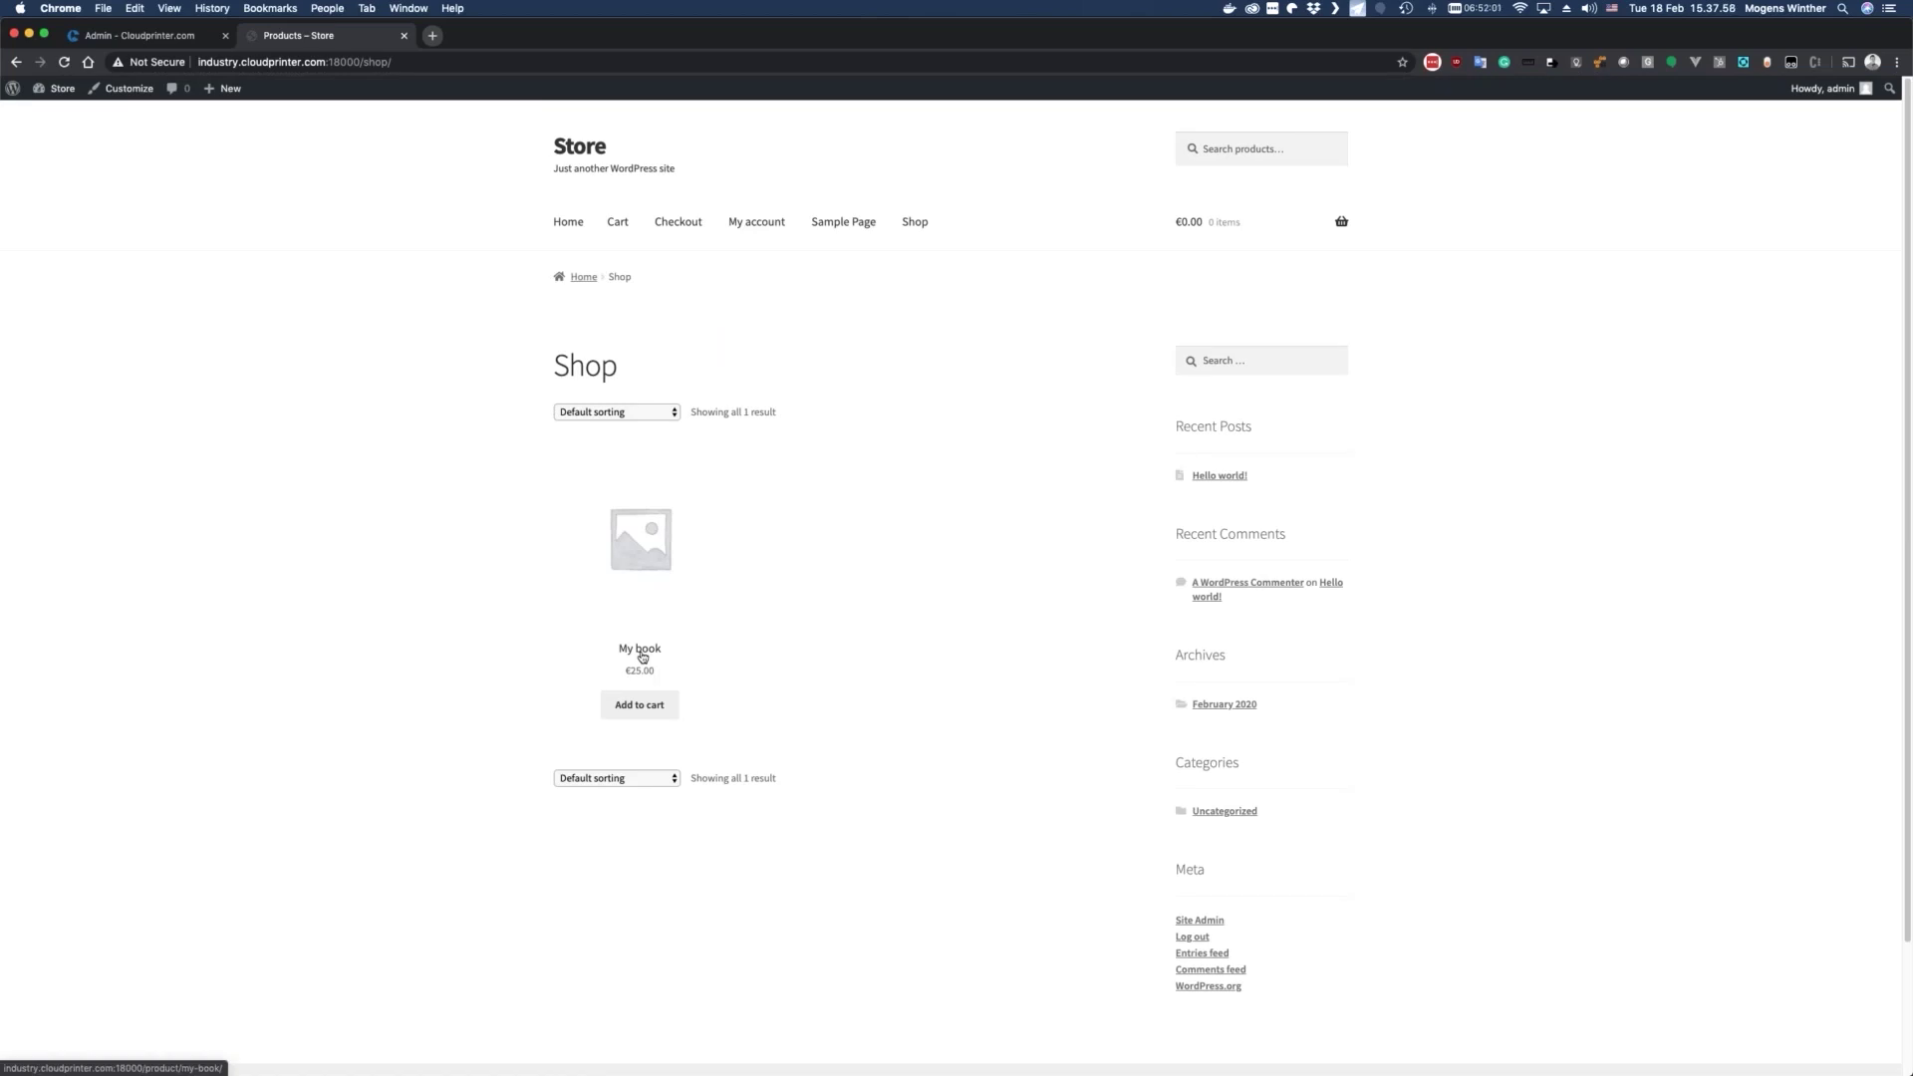
left_click(648, 713)
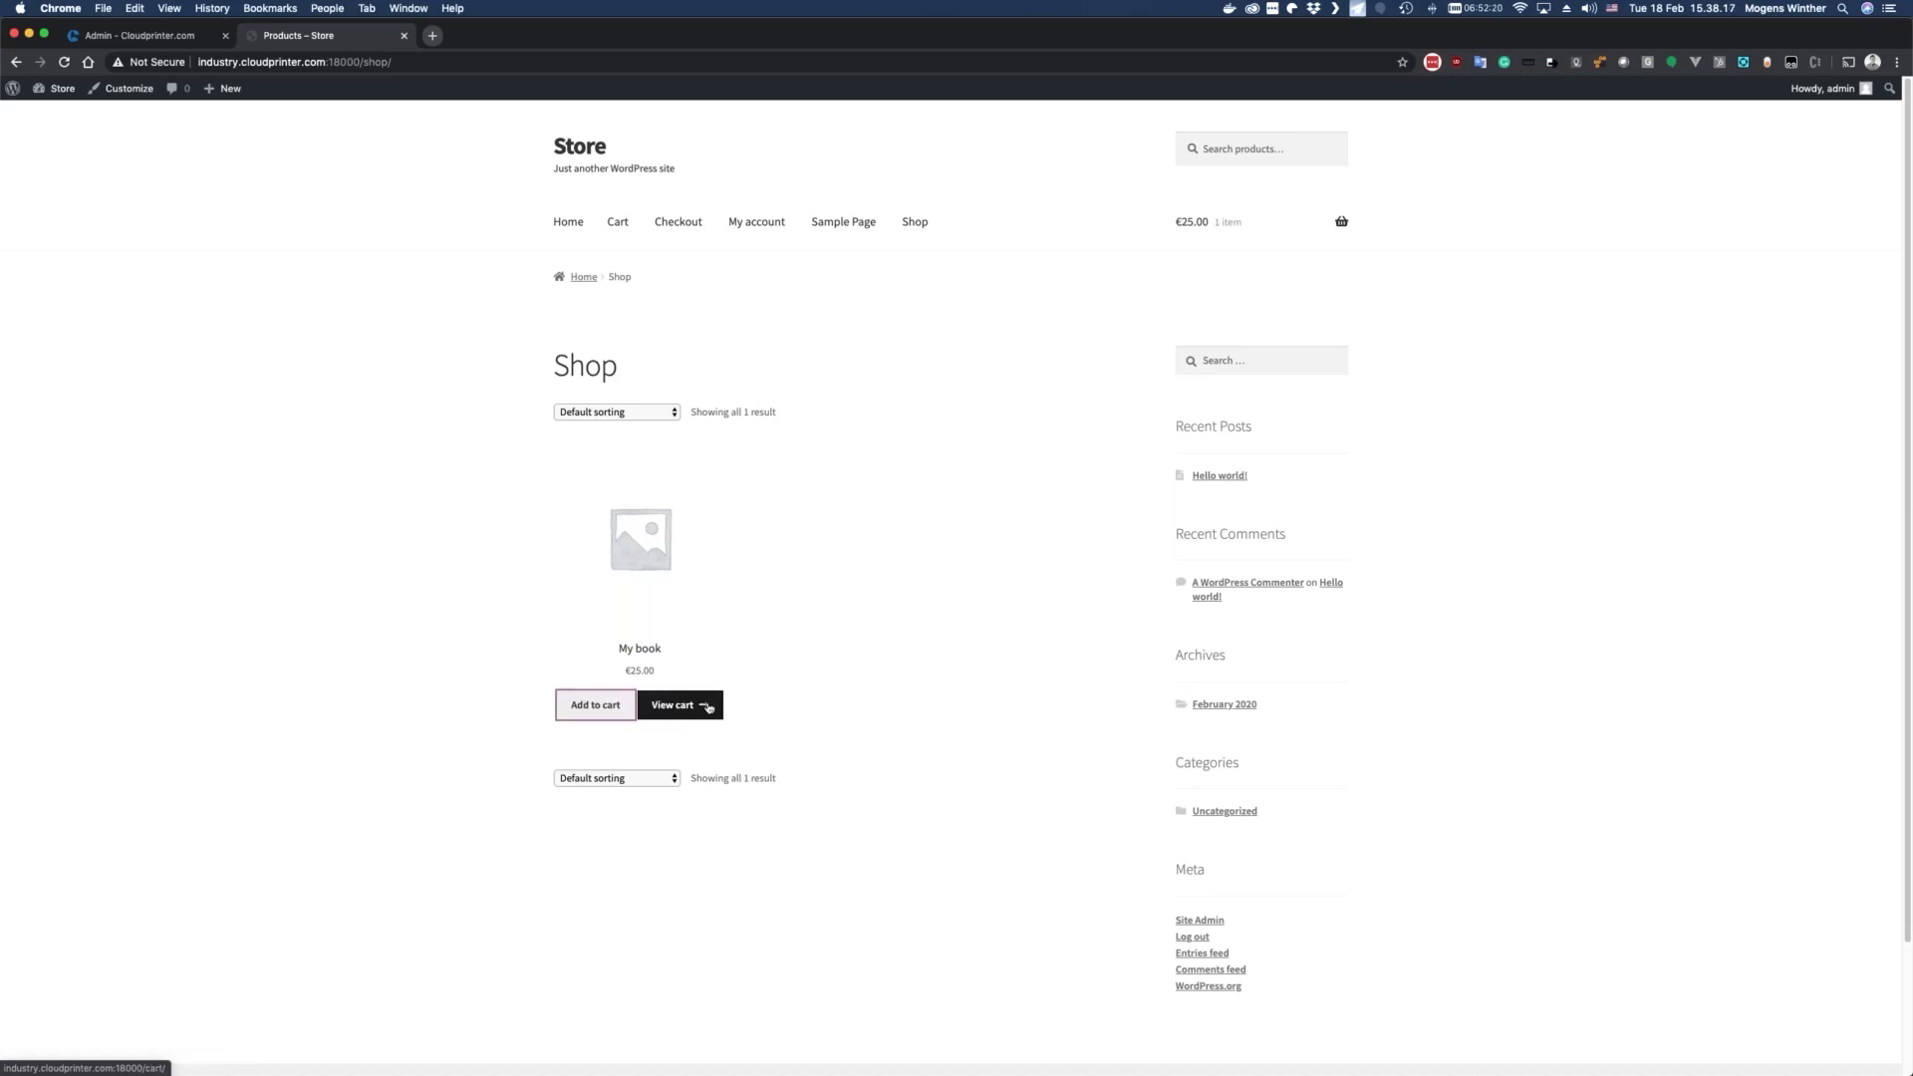
left_click(716, 694)
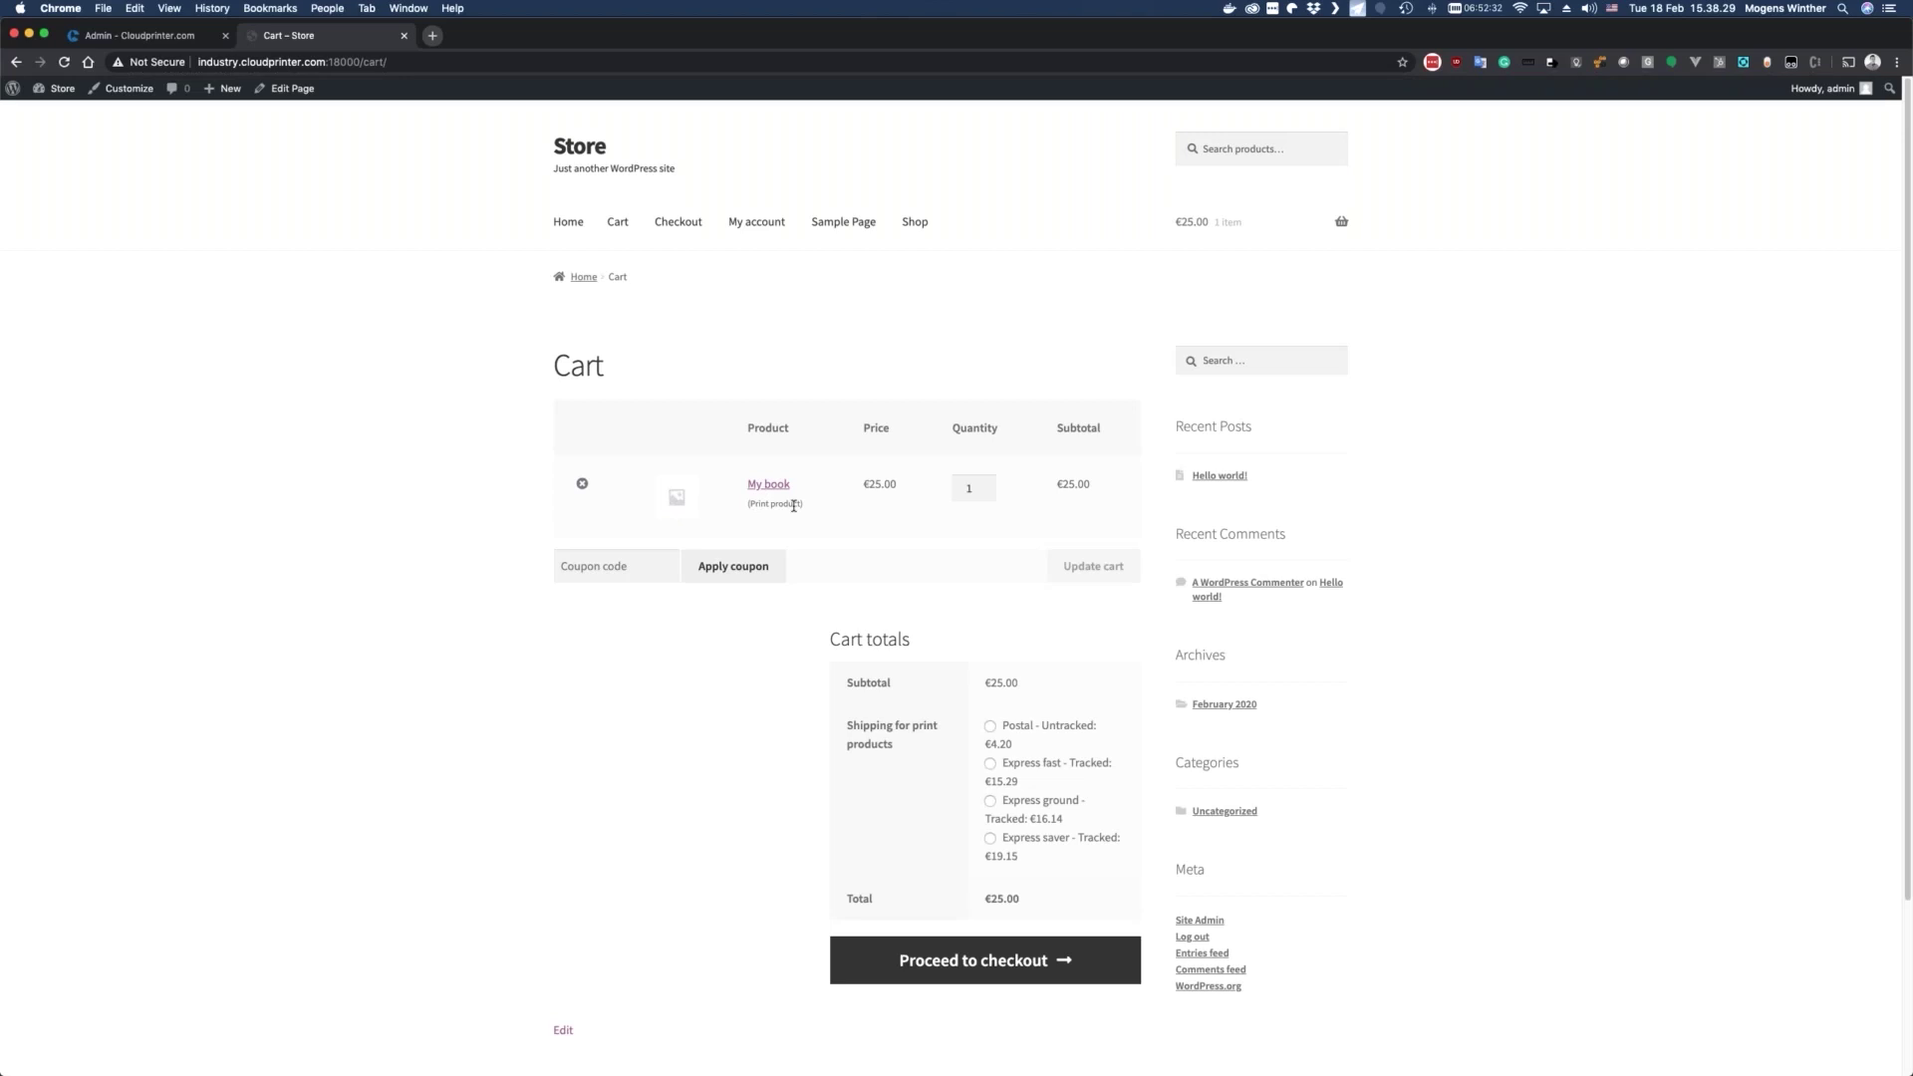
left_click_drag(794, 505, 819, 527)
left_click(818, 527)
double_click(990, 683)
left_click_drag(978, 686, 1033, 691)
left_click(1034, 690)
Step: Choose Postal - Untracked shipping for the print product and proceed to checkout
left_click(988, 734)
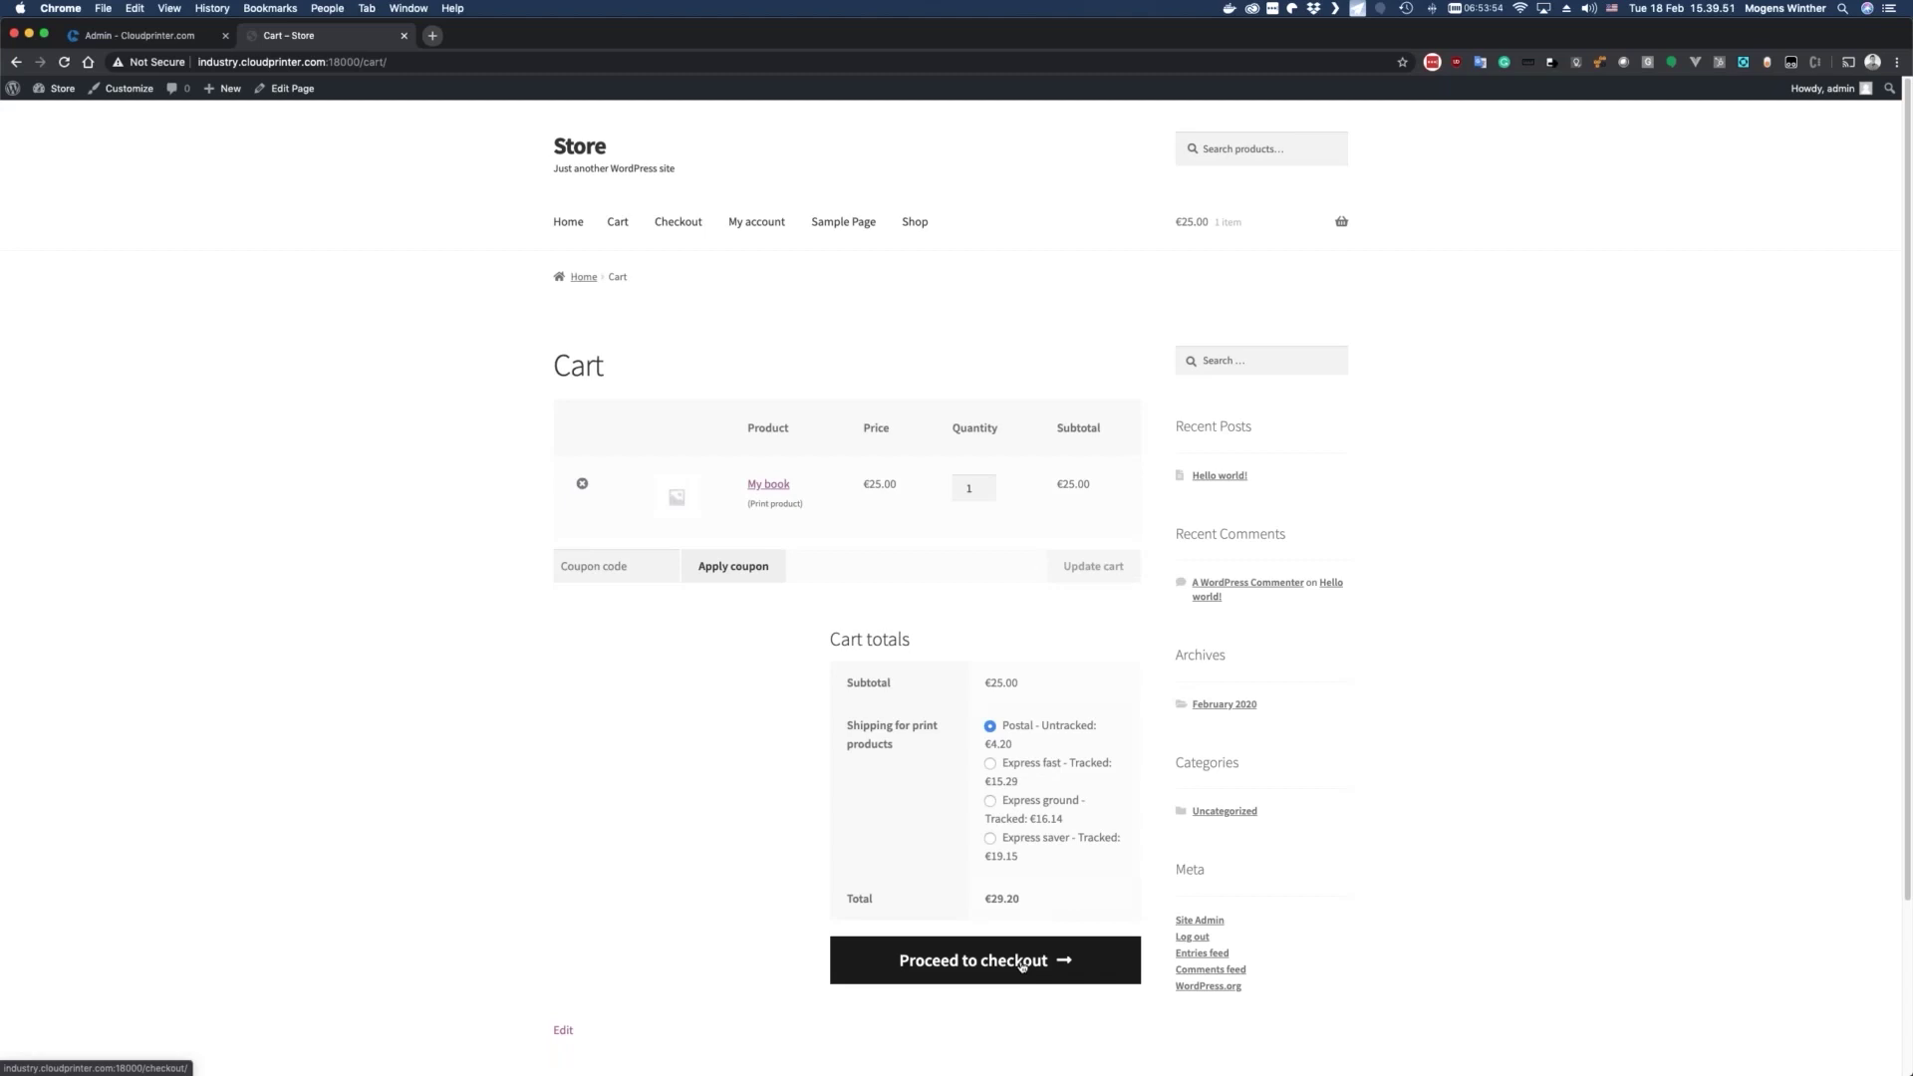
left_click(1021, 966)
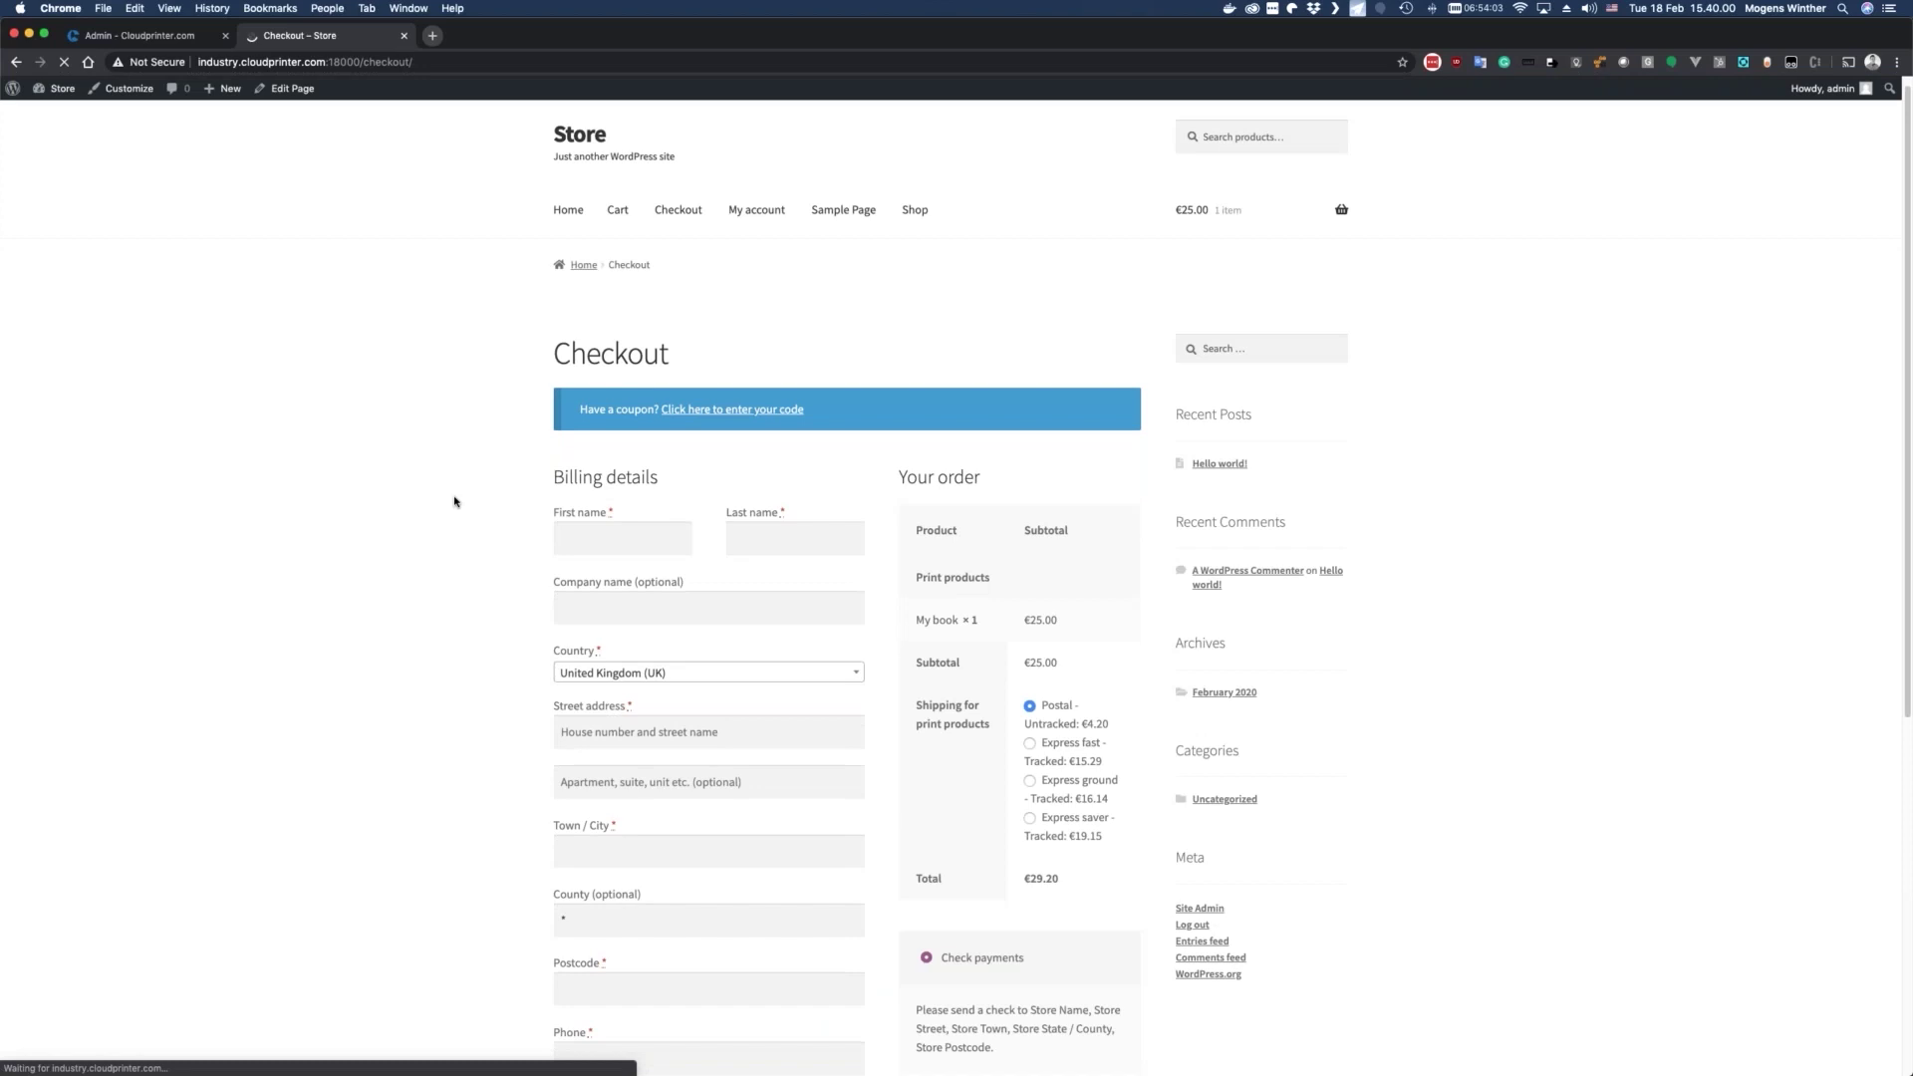
Step: Change the country in the checkout's billing details to Germany
scroll(455, 501, "down", 3)
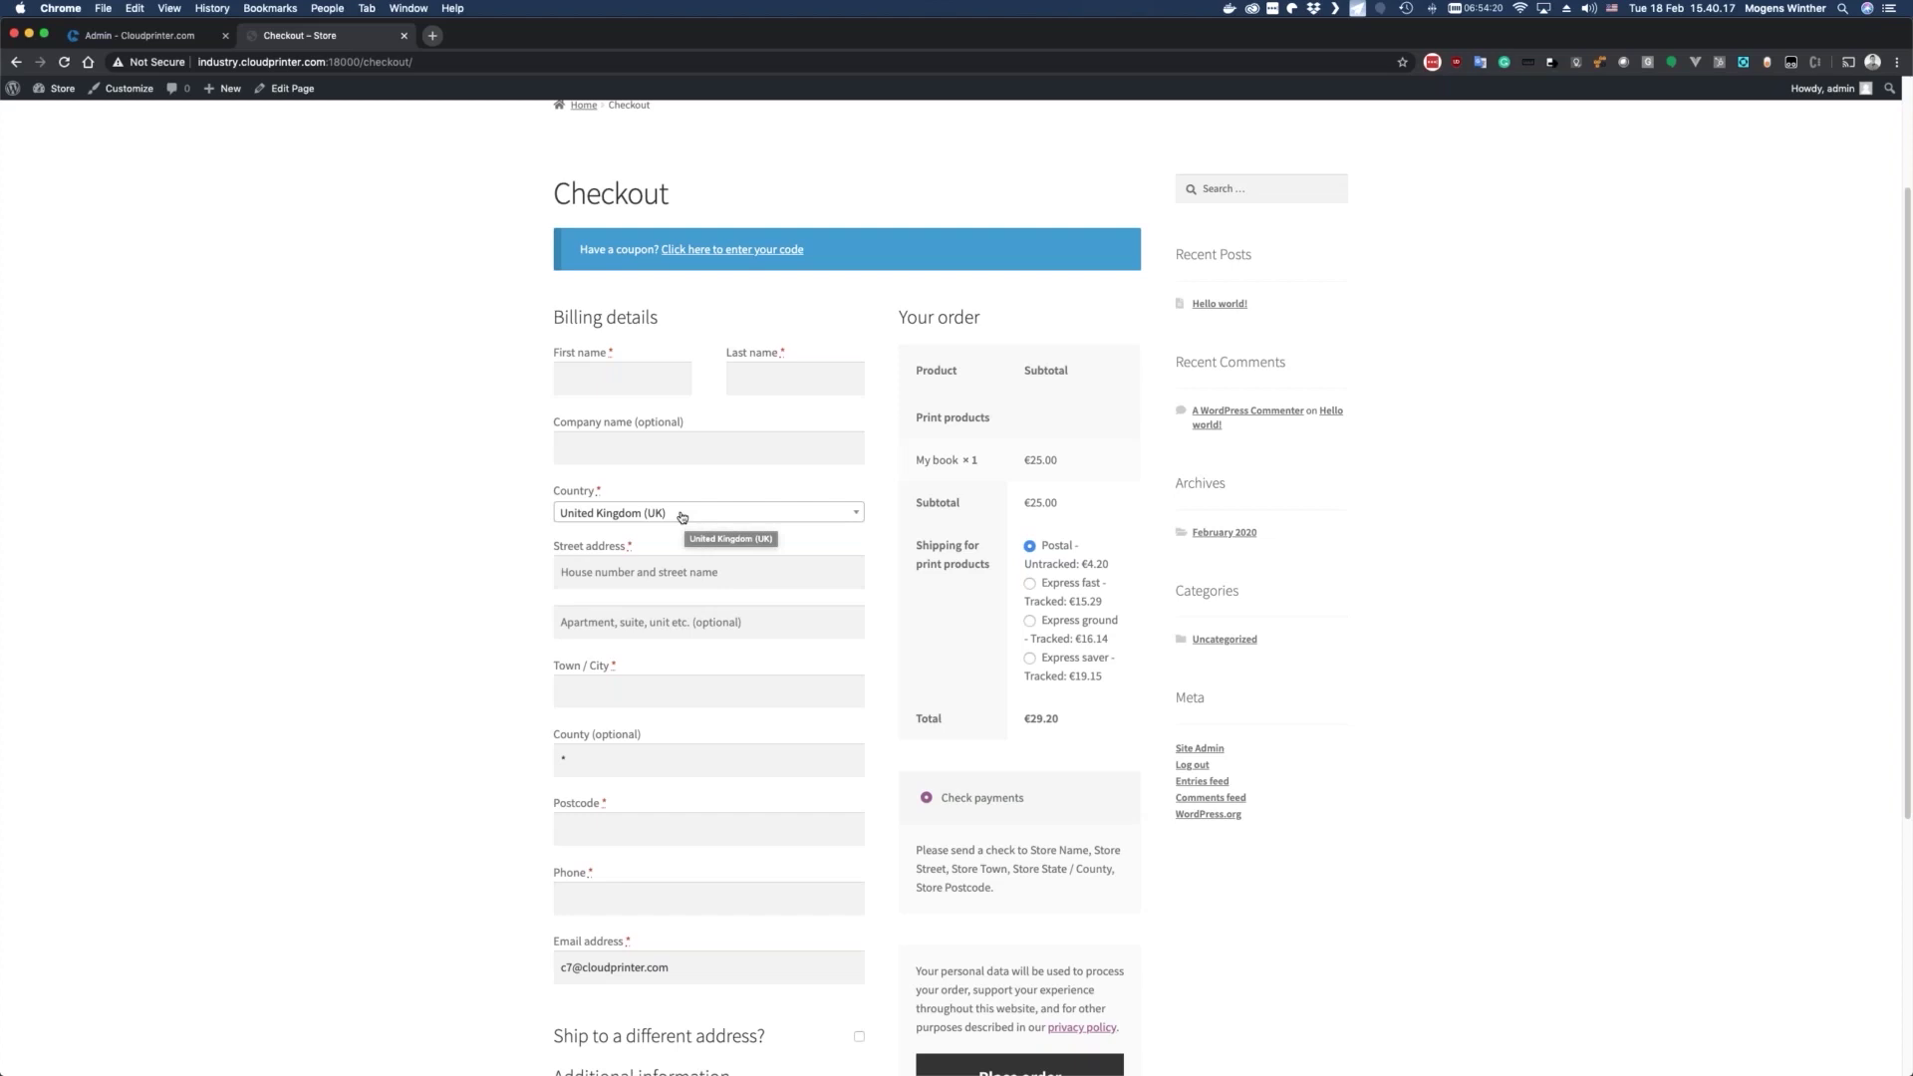
left_click(681, 515)
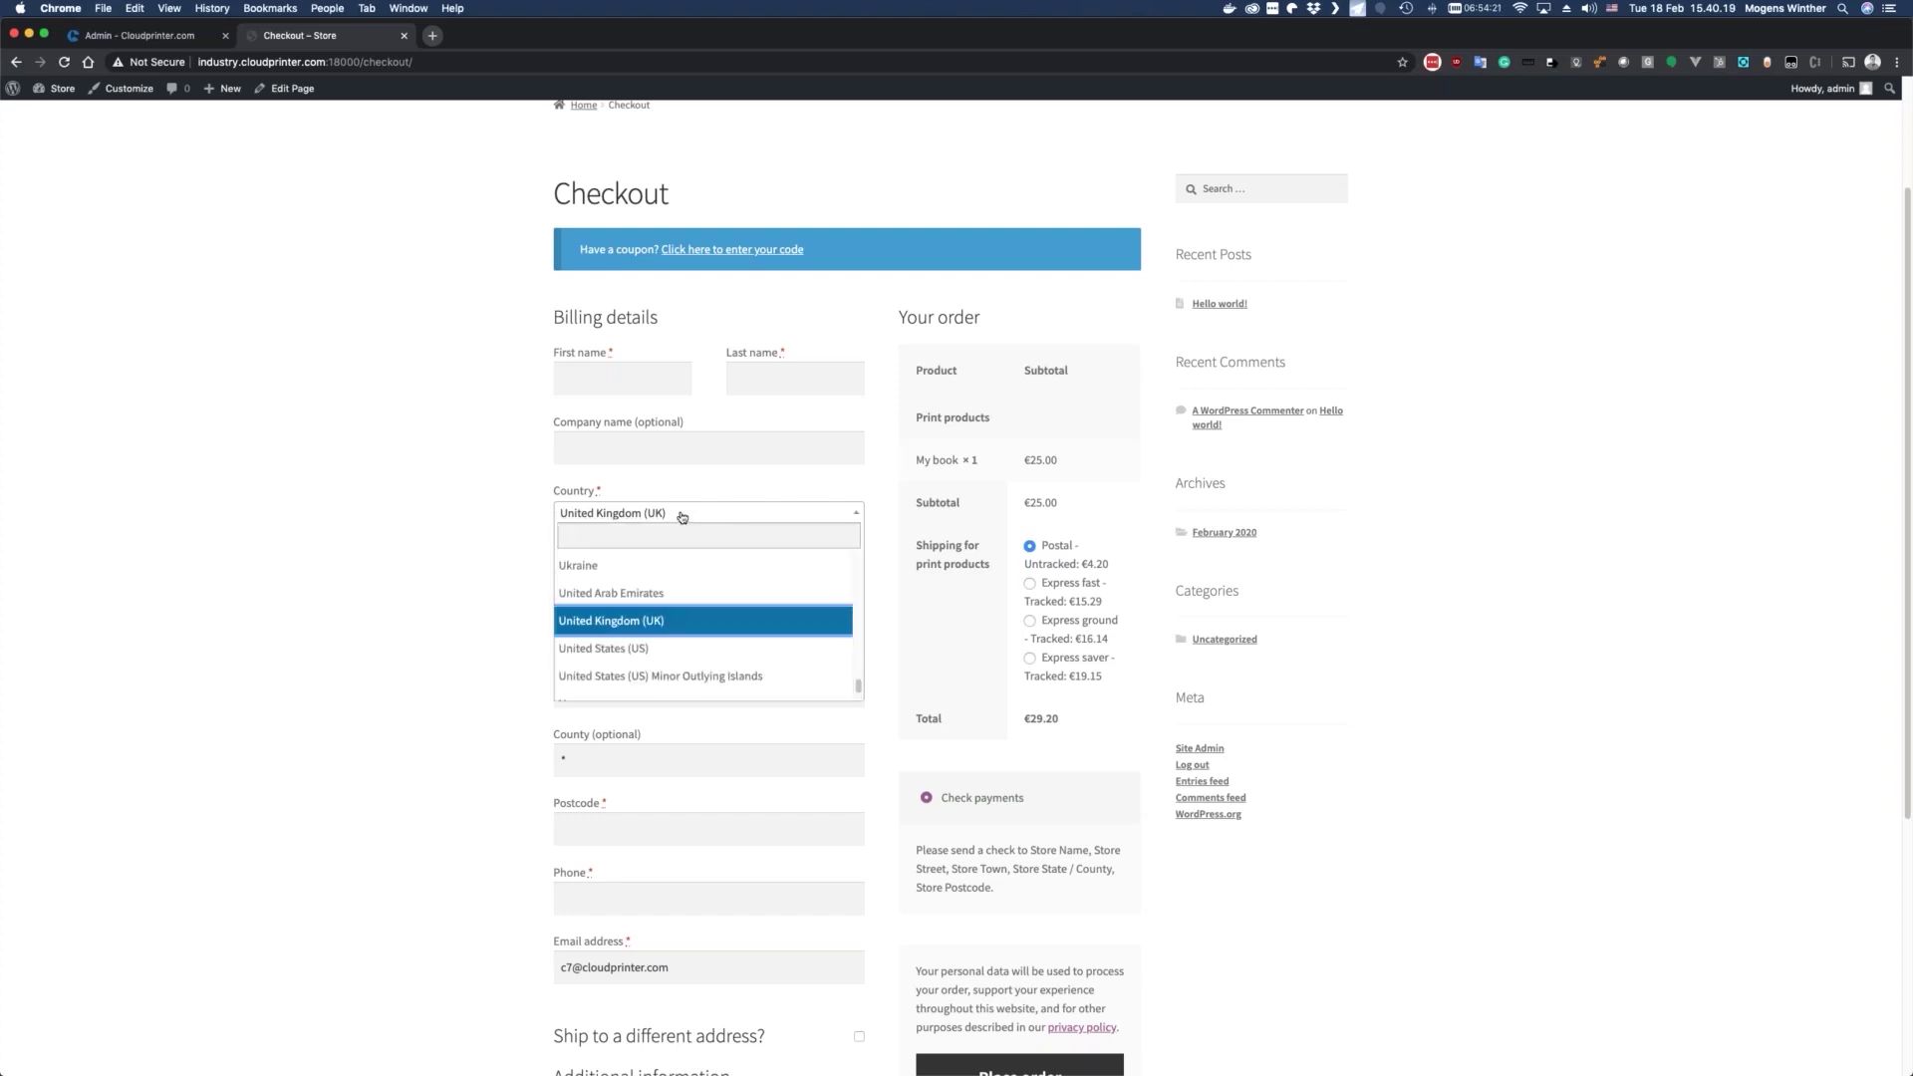
type("ger")
key("Down")
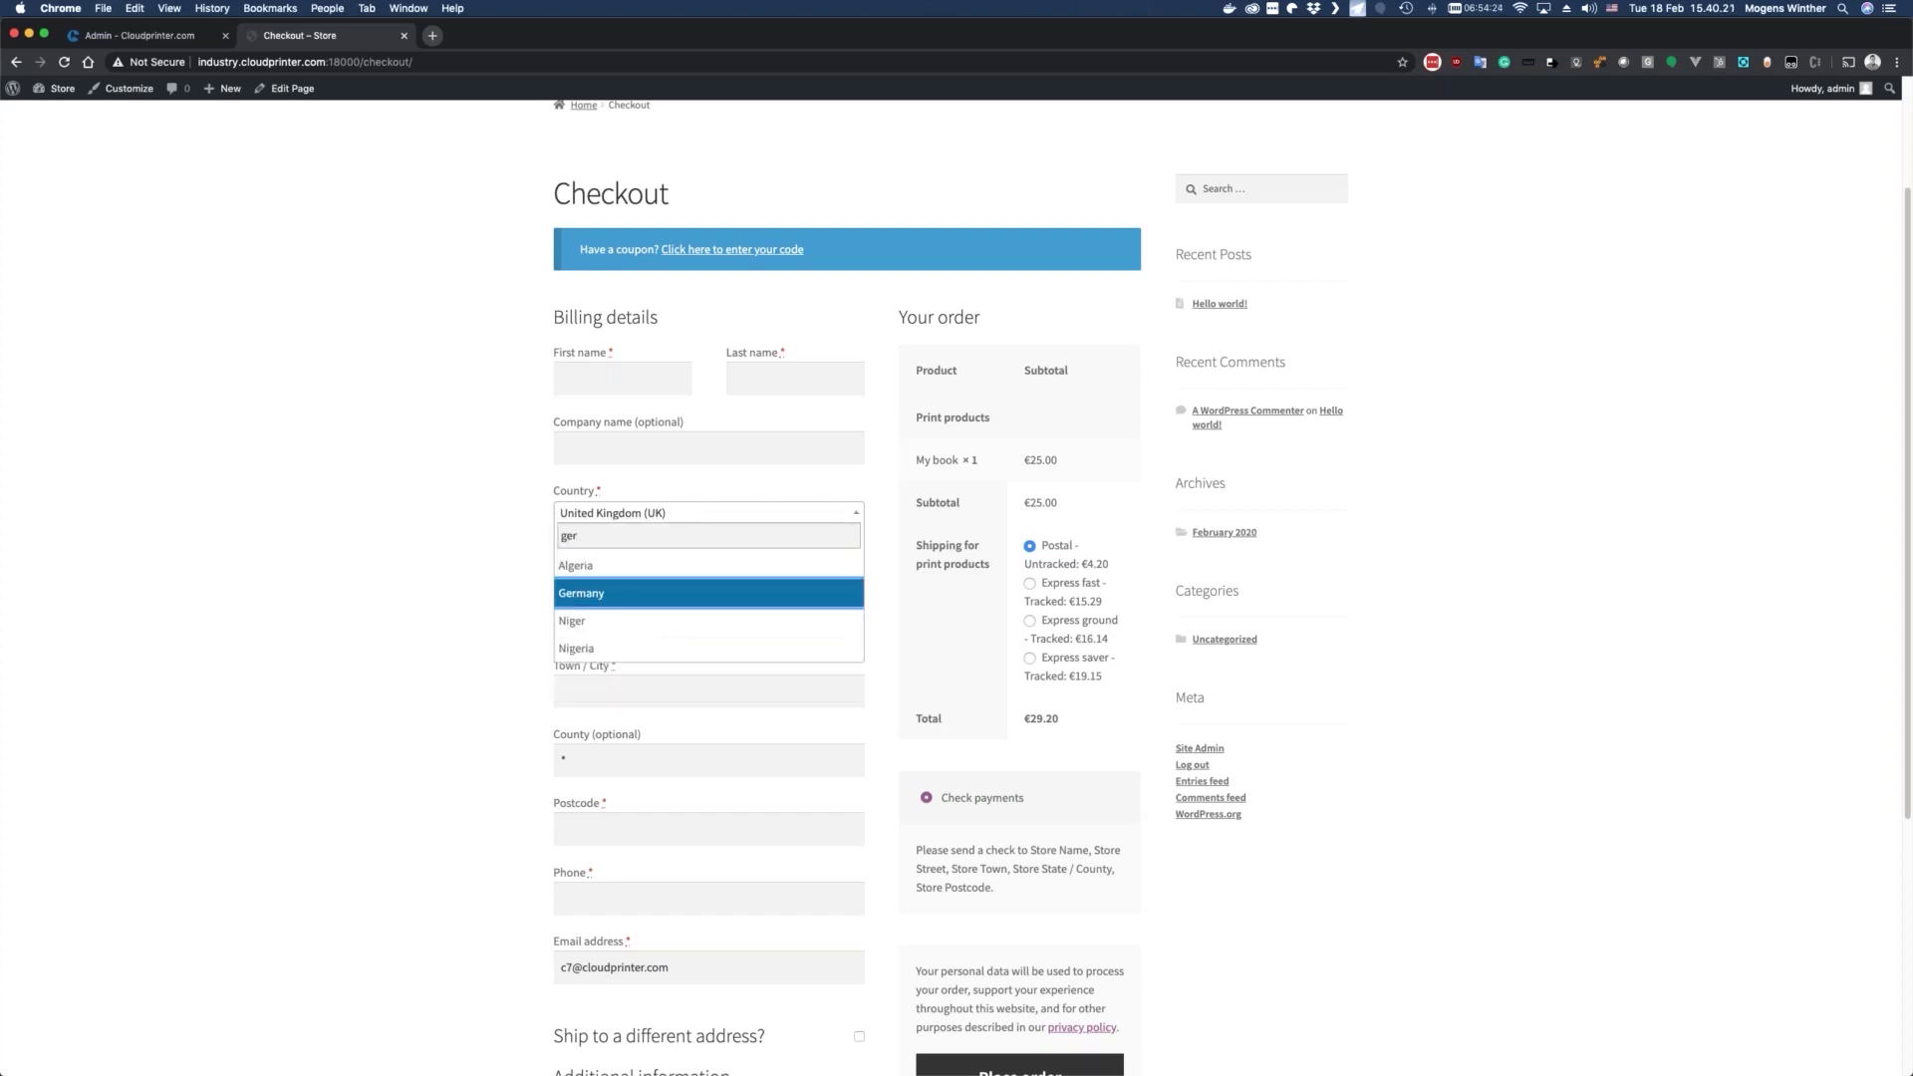
key("Return")
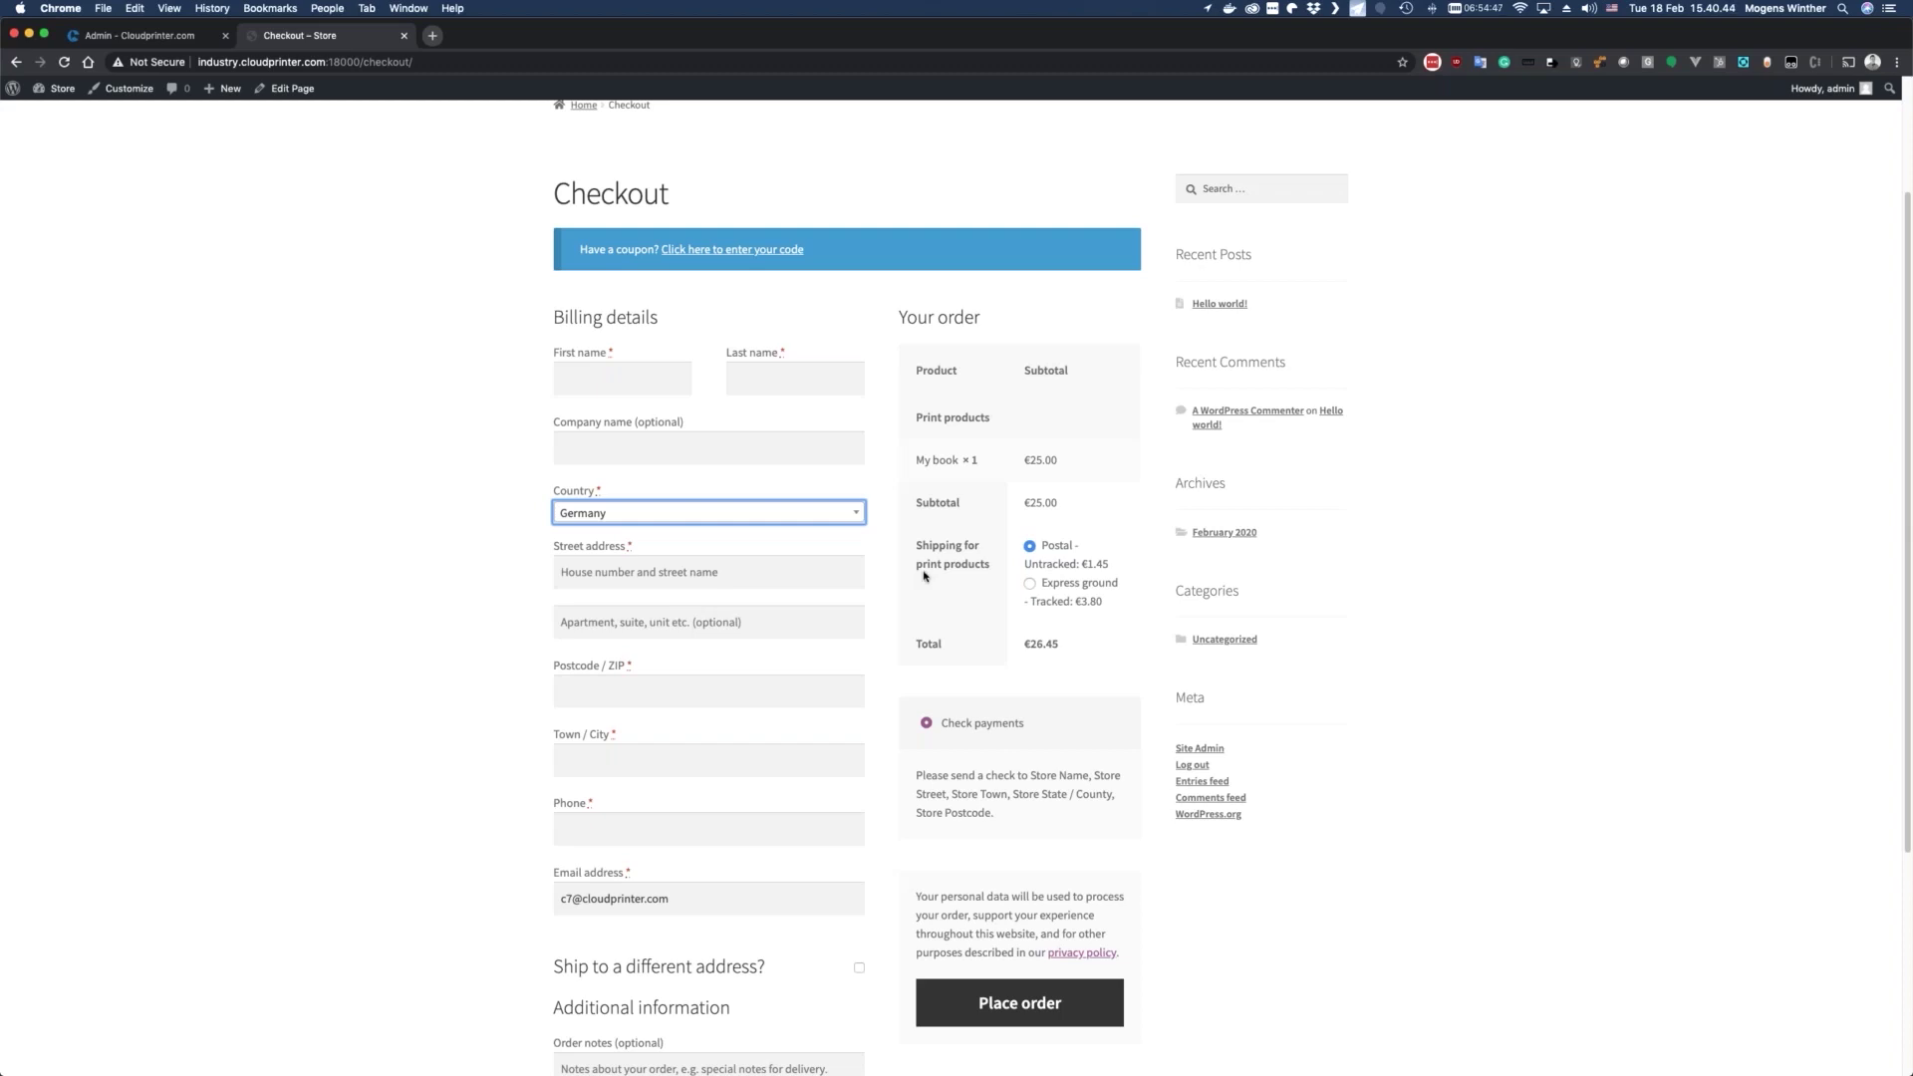
Step: Enter the customer's first name, last name and street address in the checkout's billing details
left_click(632, 385)
type("A")
key("Tab")
type("A")
key("Tab")
key("Tab")
key("Tab")
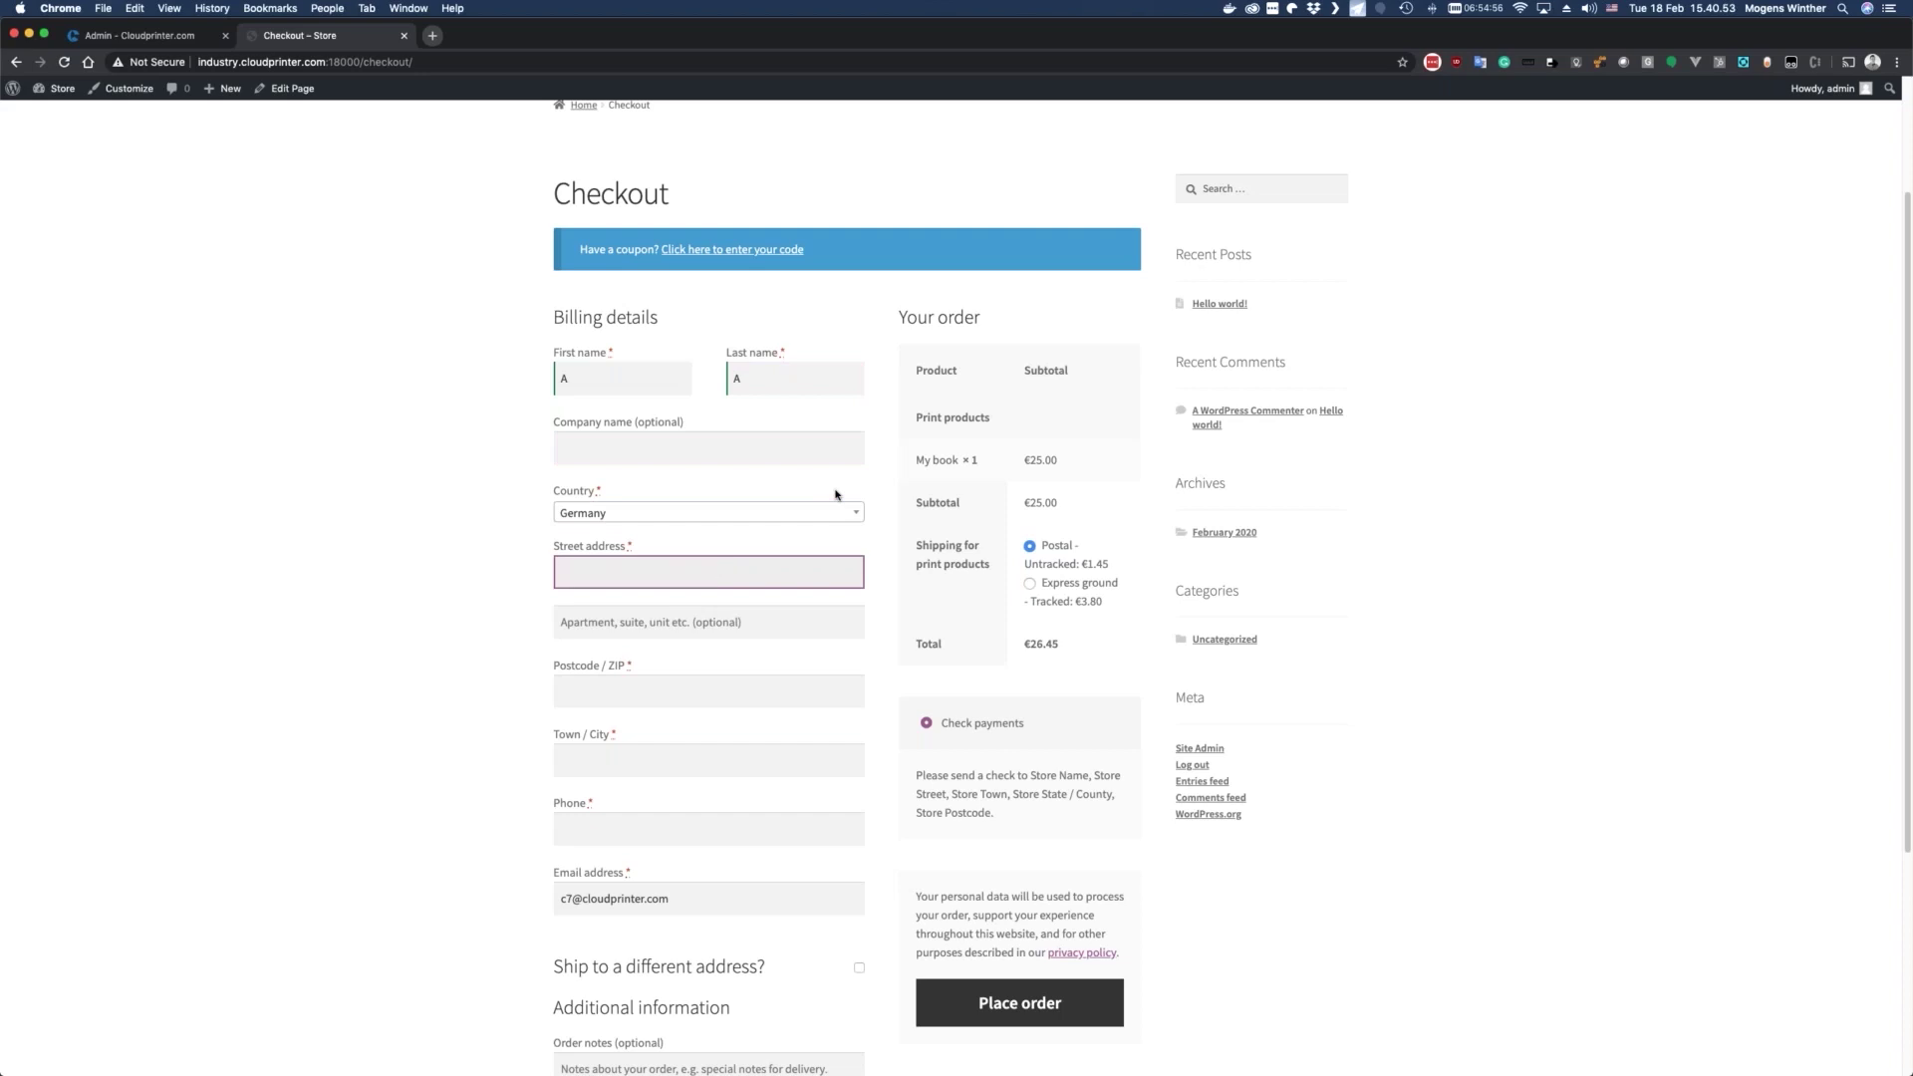
key("Tab")
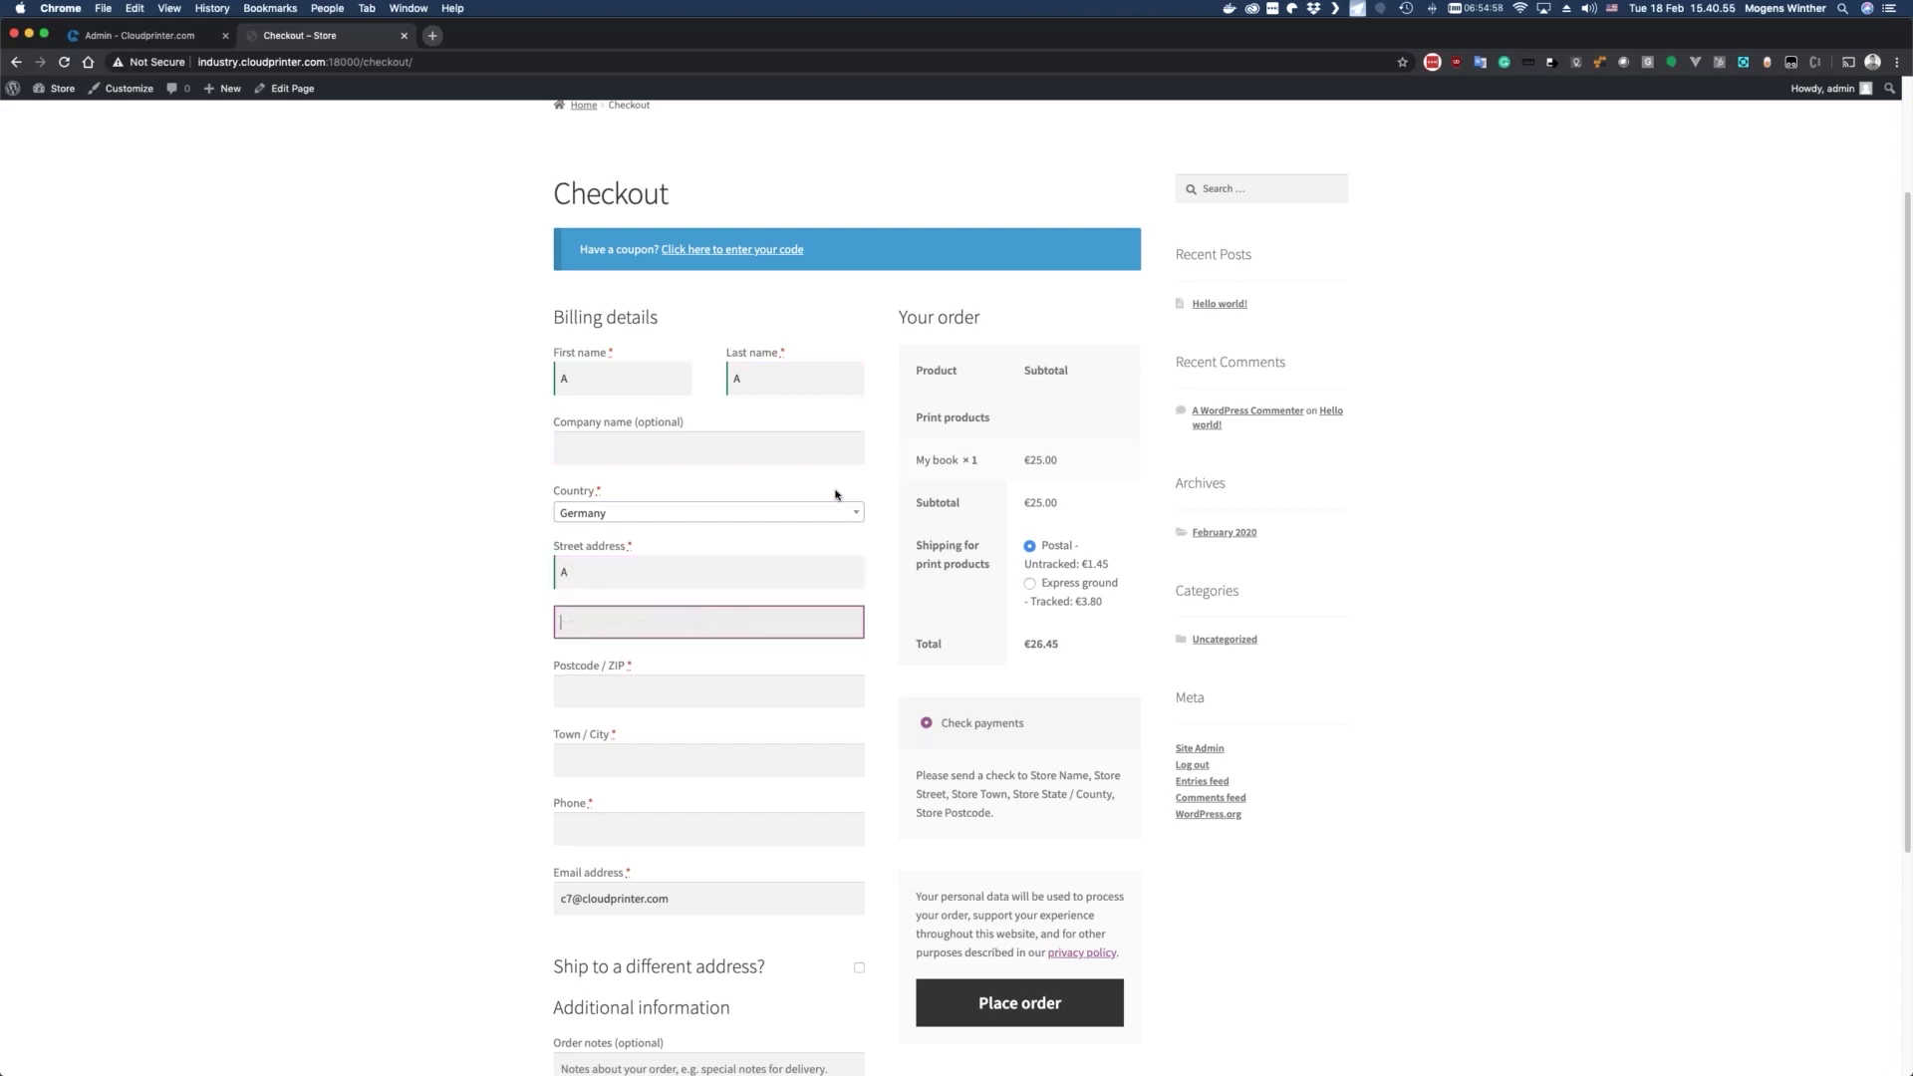
Step: Fill in the customer's postcode, town and phone number in the billing details, leaving the apartment line empty
key("Tab")
type("10")
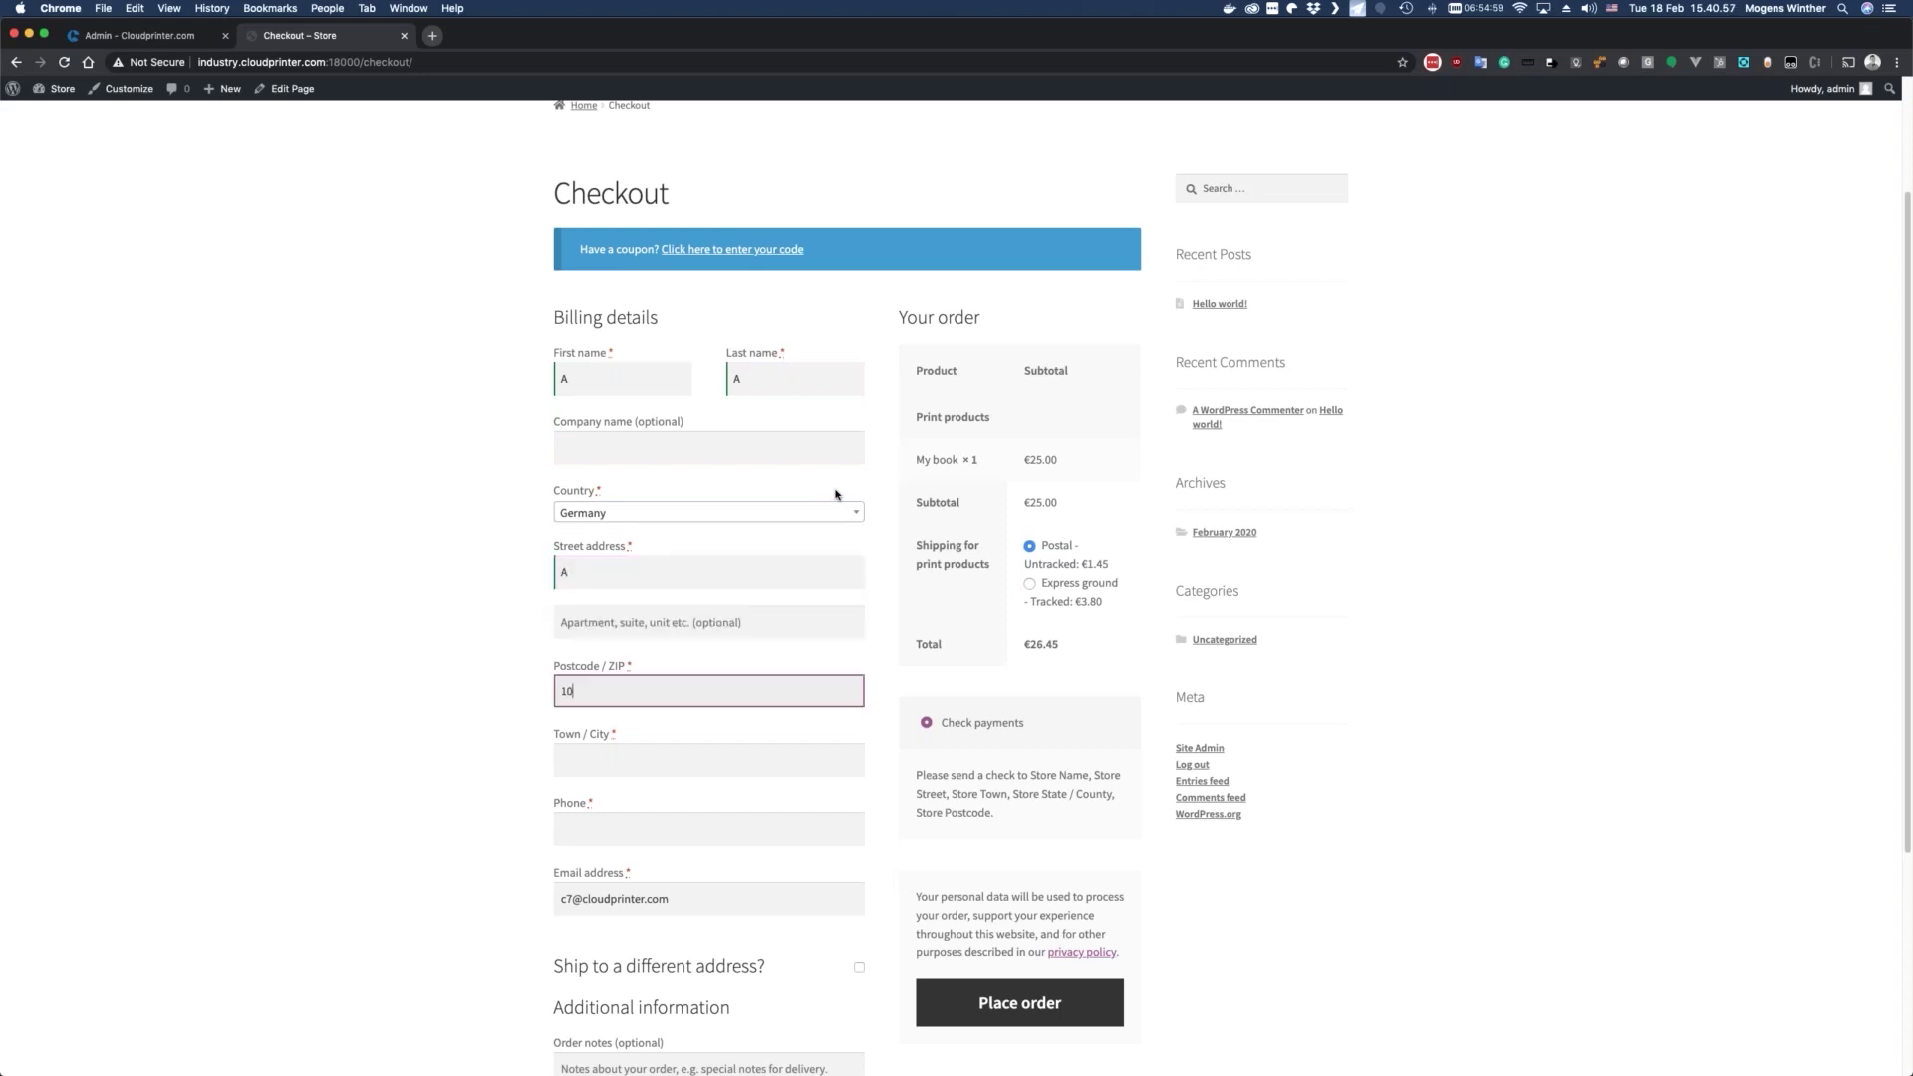
type("999")
key("Tab")
type("Berlin")
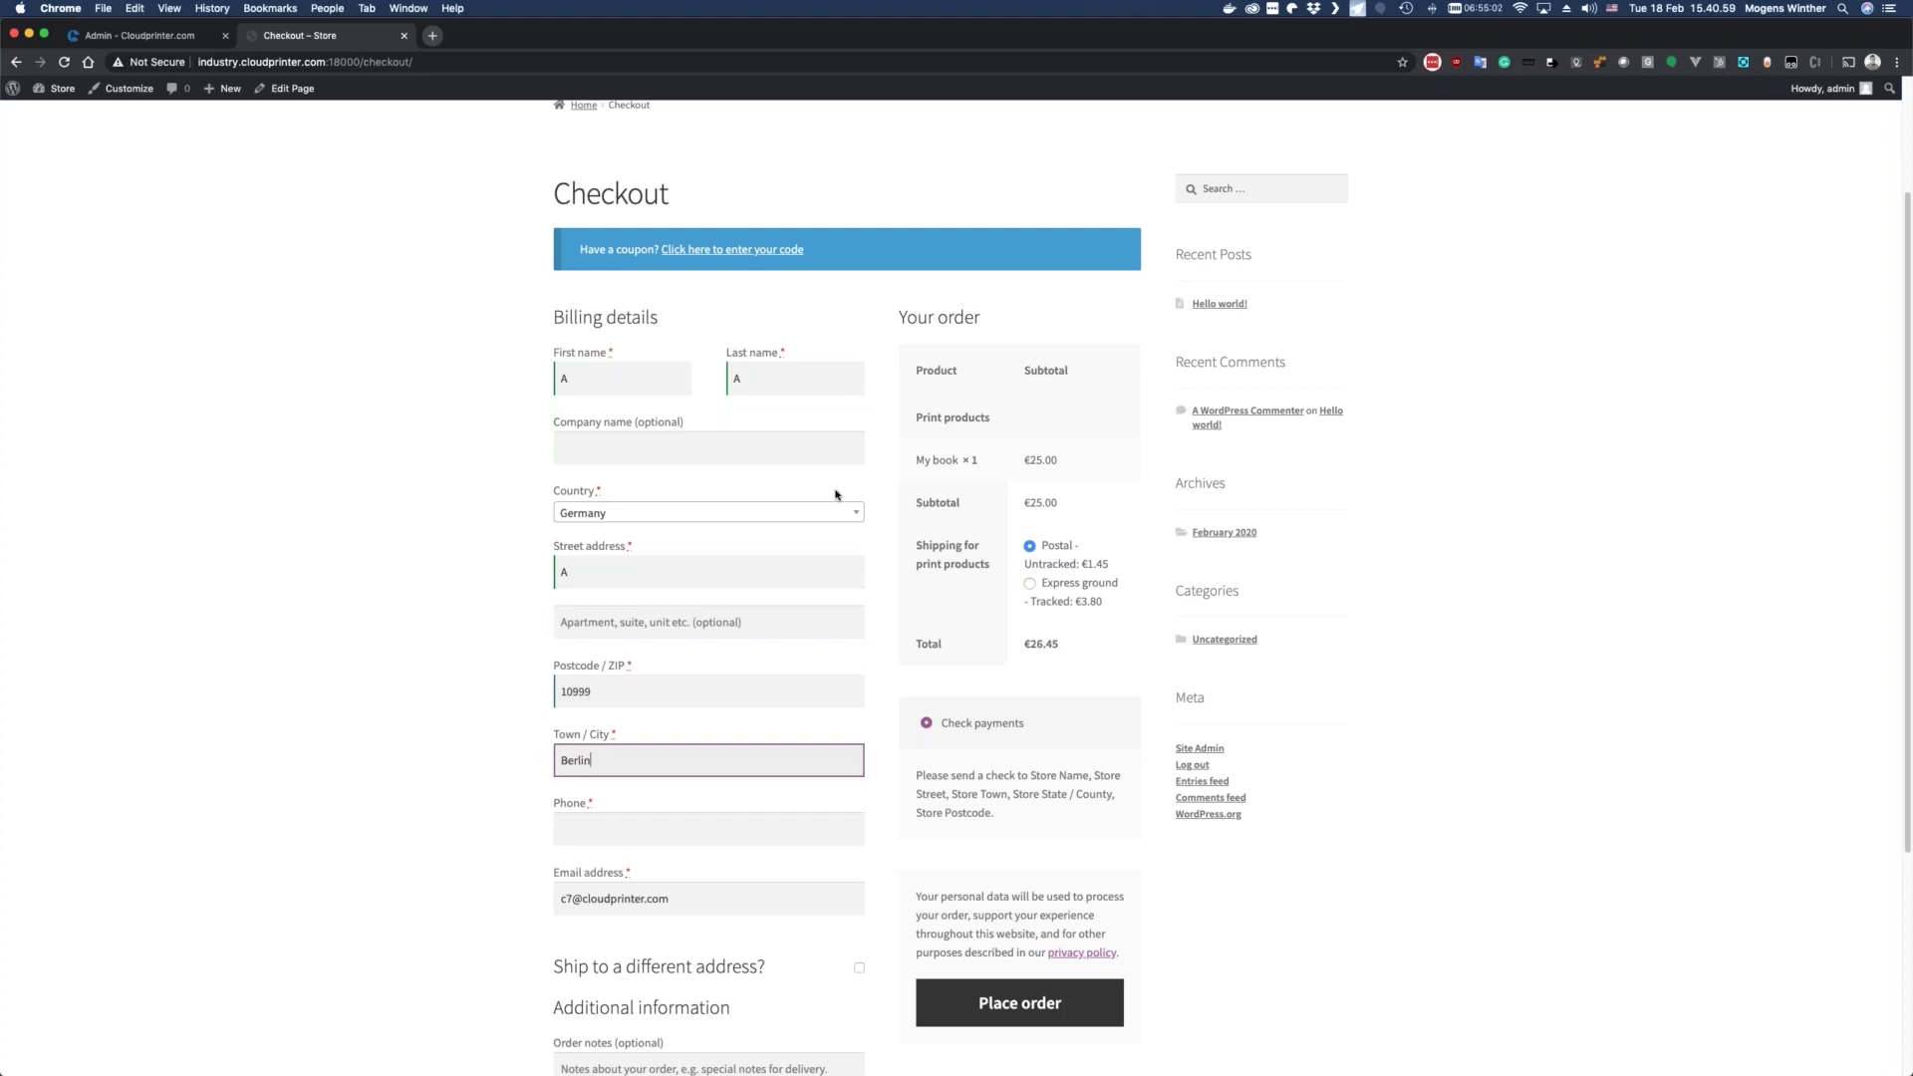
key("Tab")
type("123")
scroll(538, 727, "down", 1)
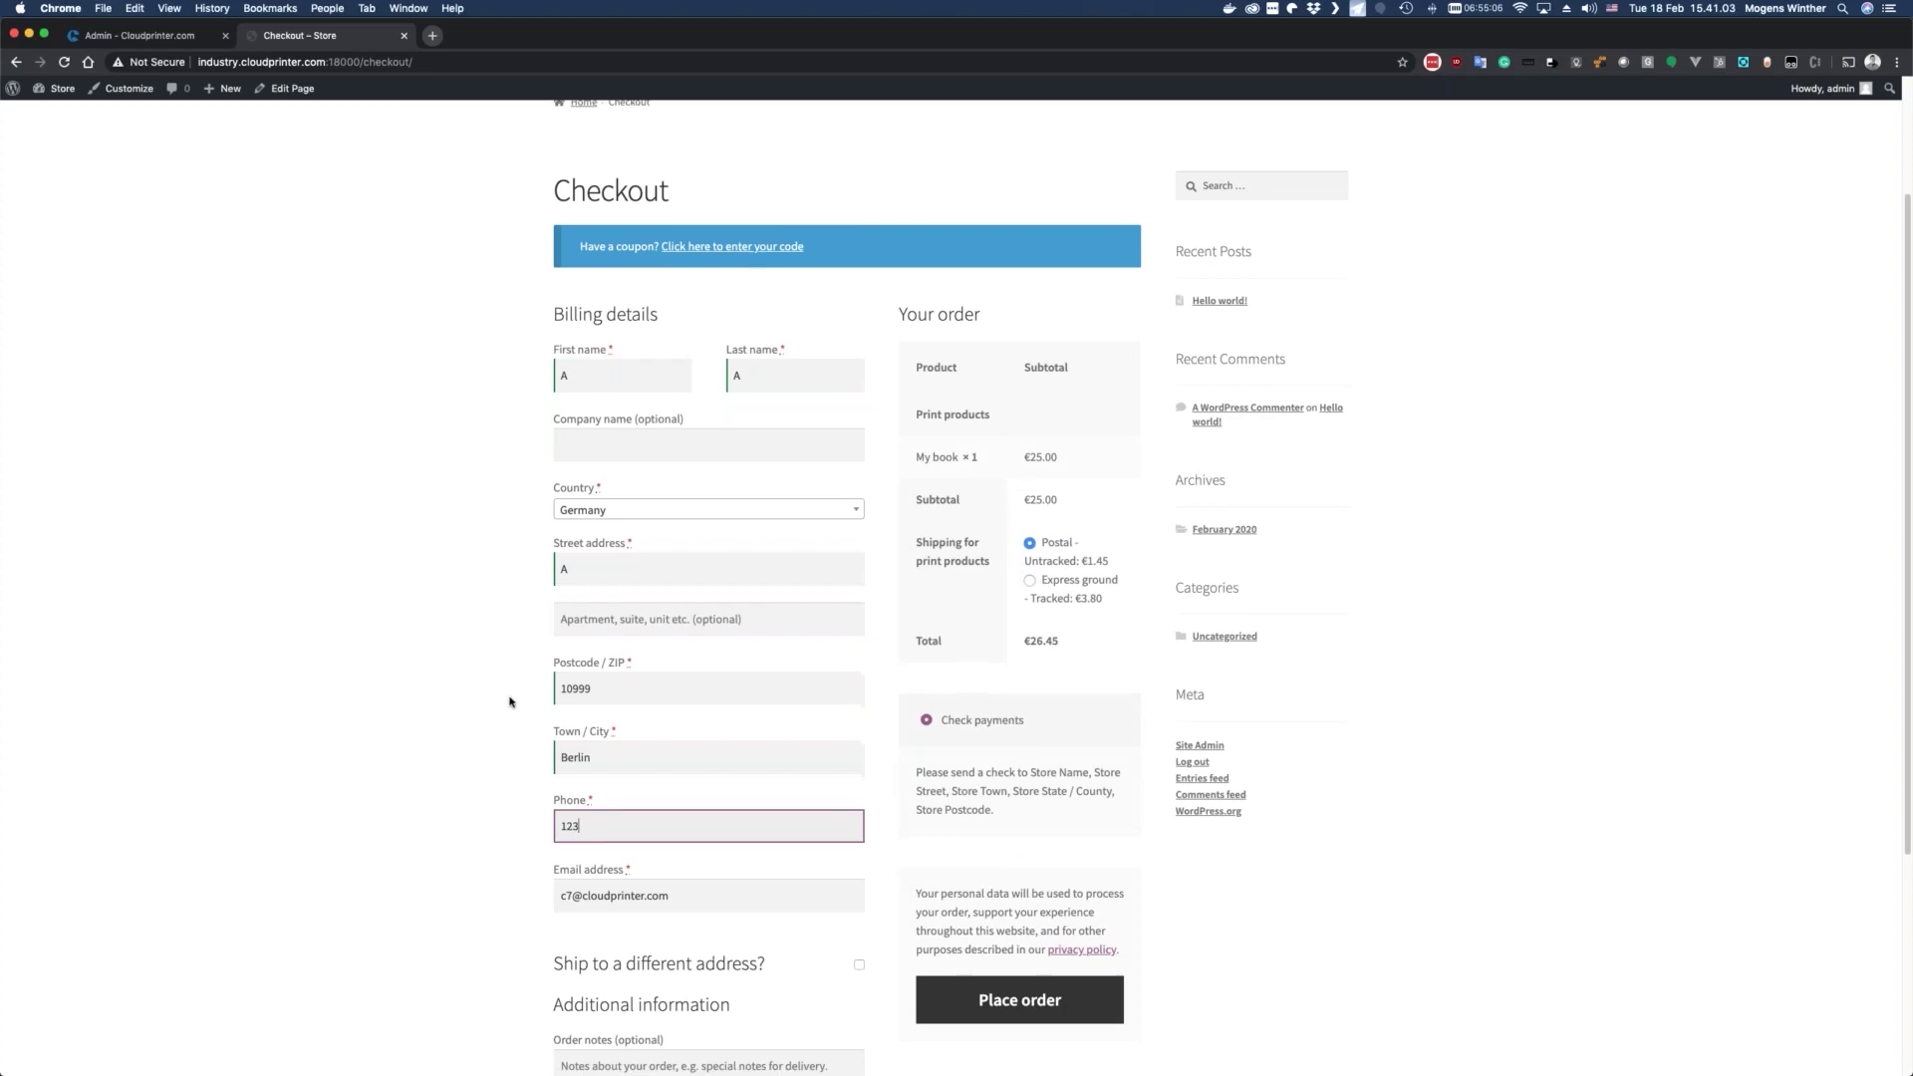
Step: Choose Express ground - Tracked shipping for the print product and place the order
left_click(1030, 570)
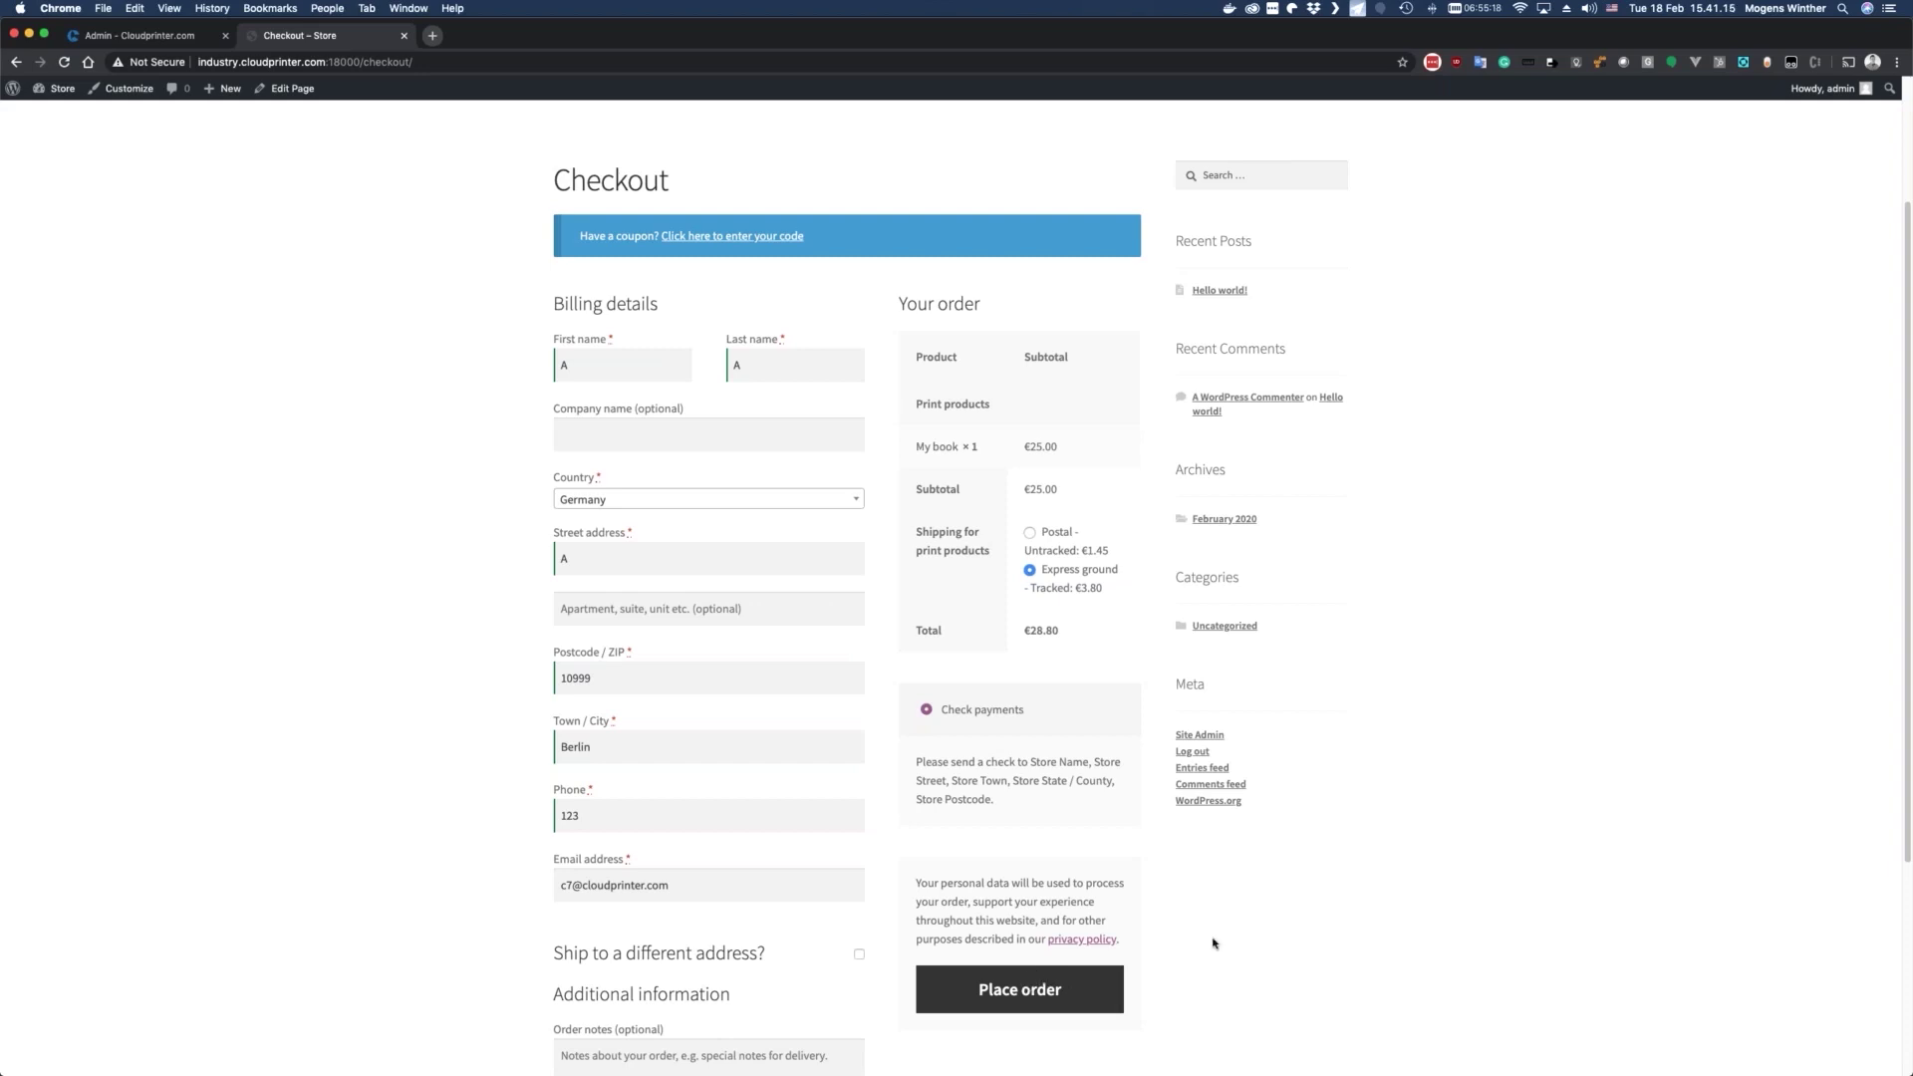
scroll(1213, 947, "down", 3)
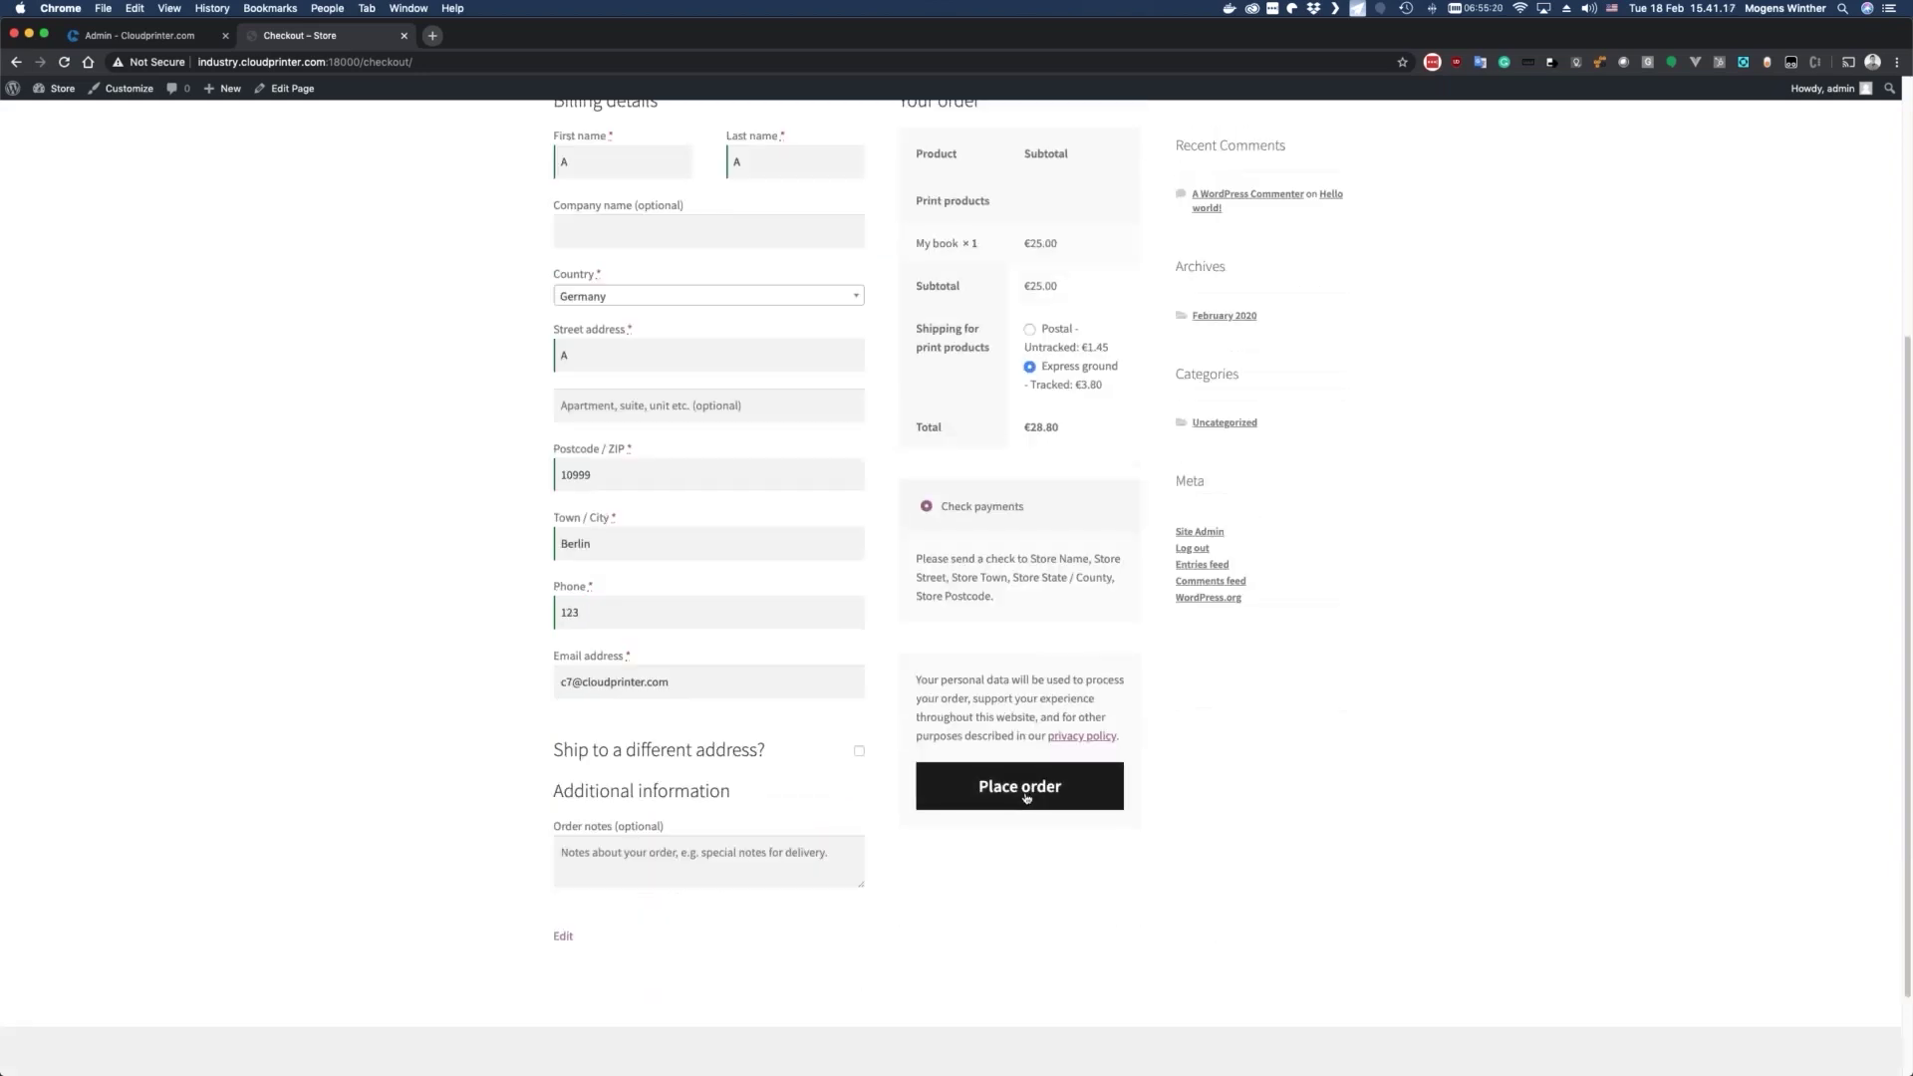
left_click(1026, 796)
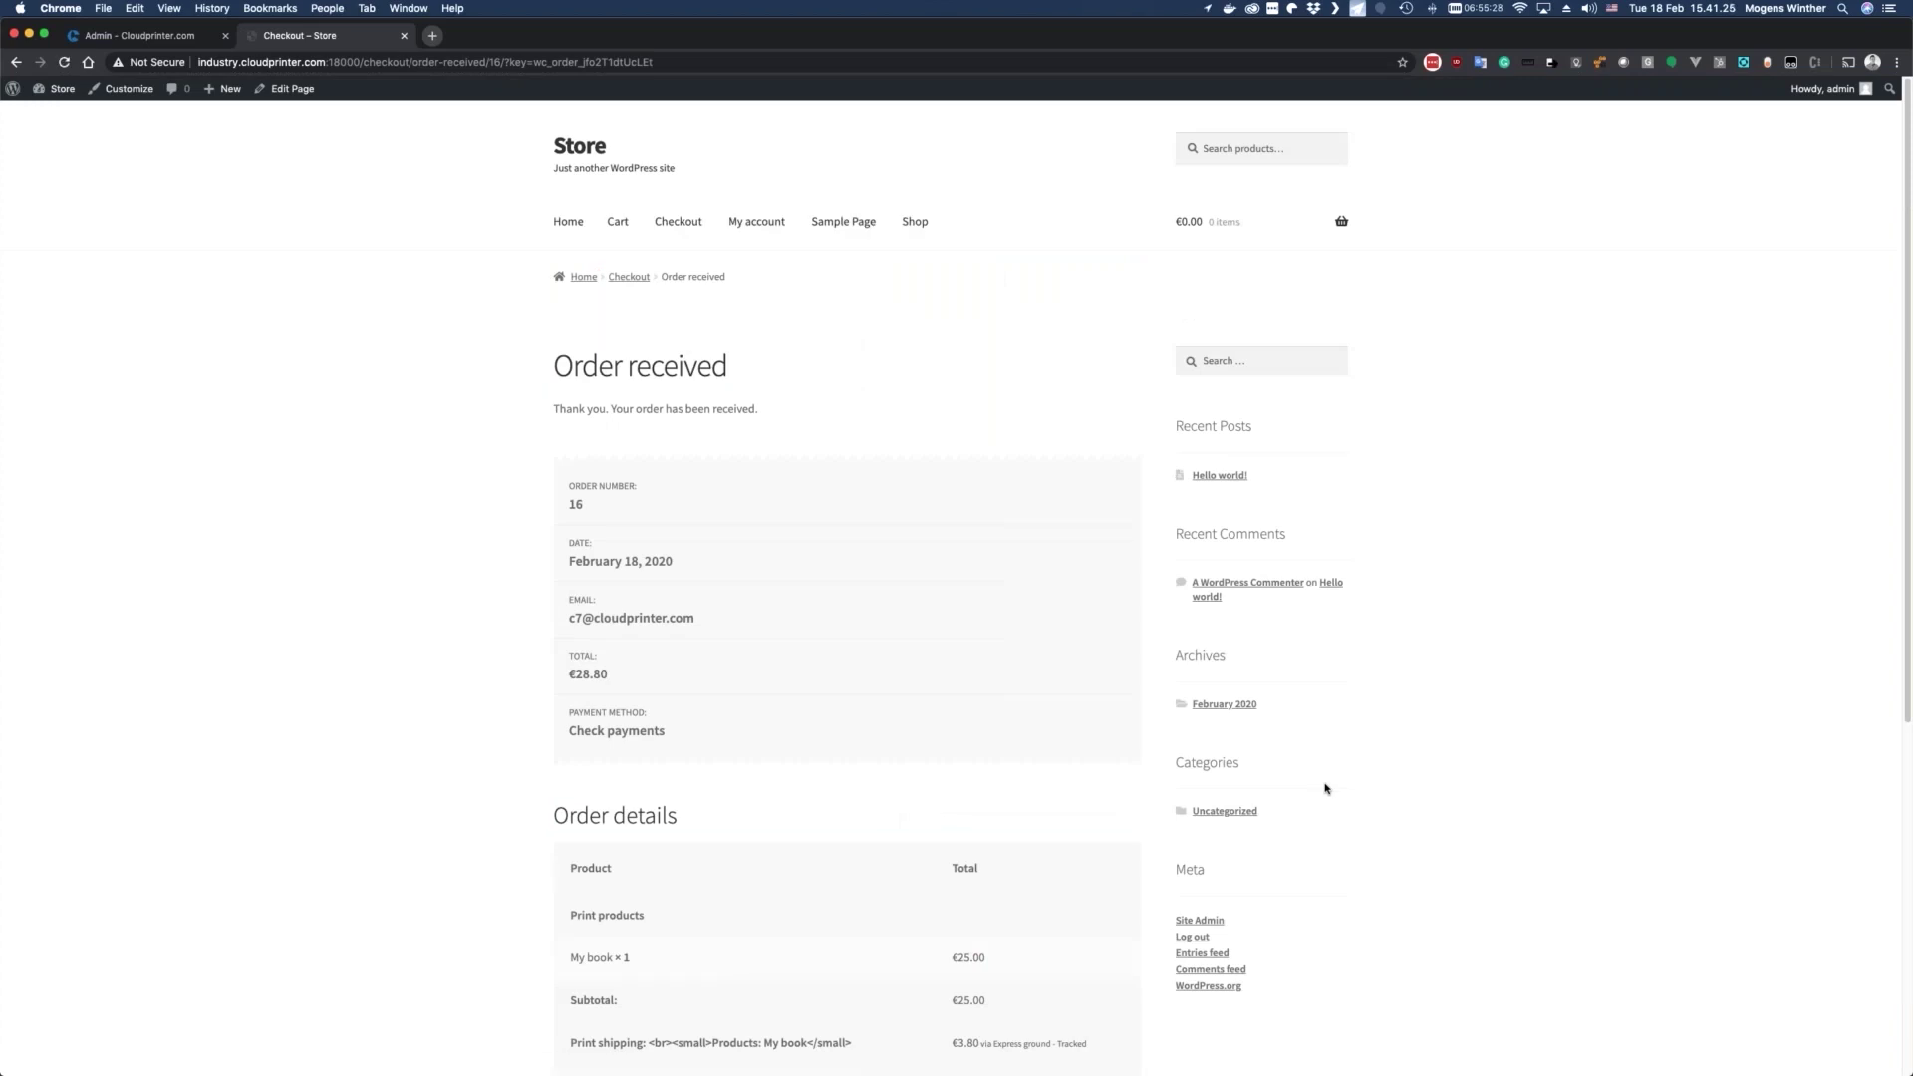
Step: Review the order confirmation's details and open the store's admin dashboard
scroll(1308, 805, "down", 5)
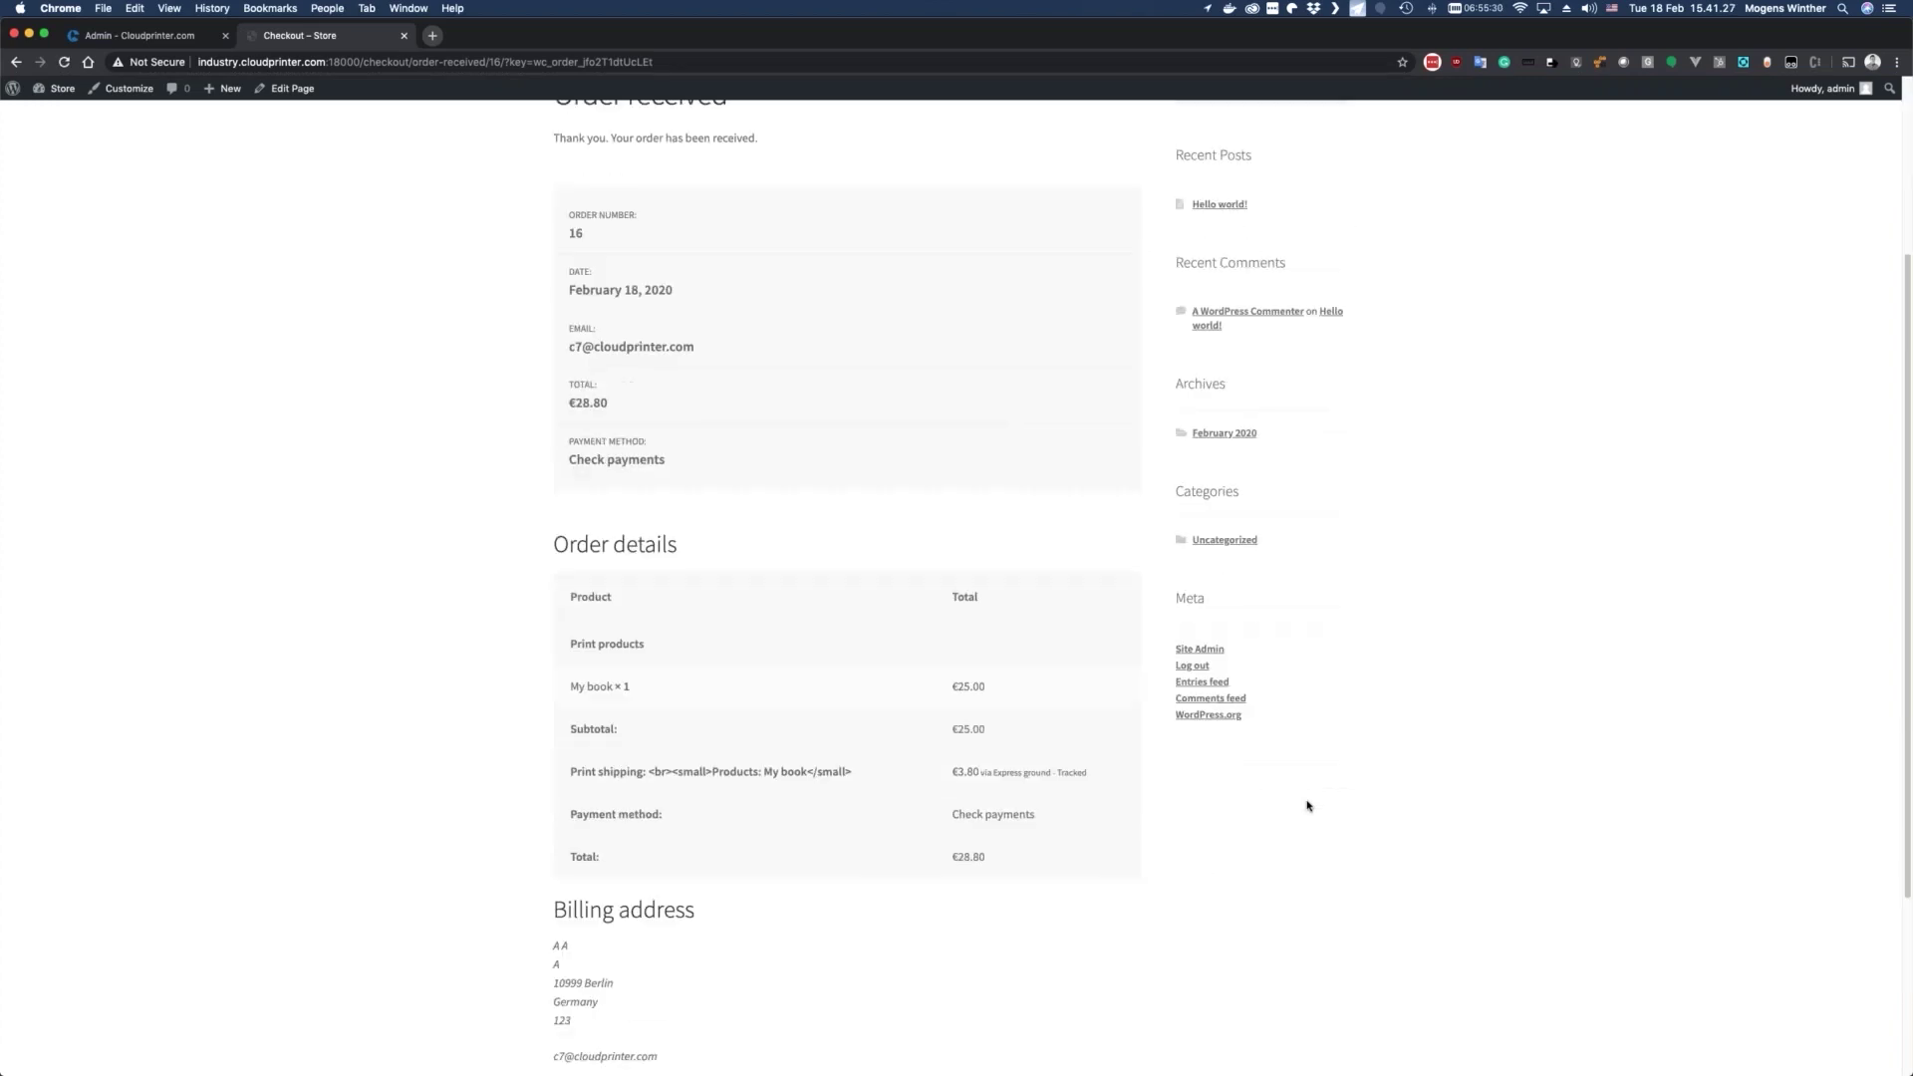
scroll(1308, 805, "up", 1)
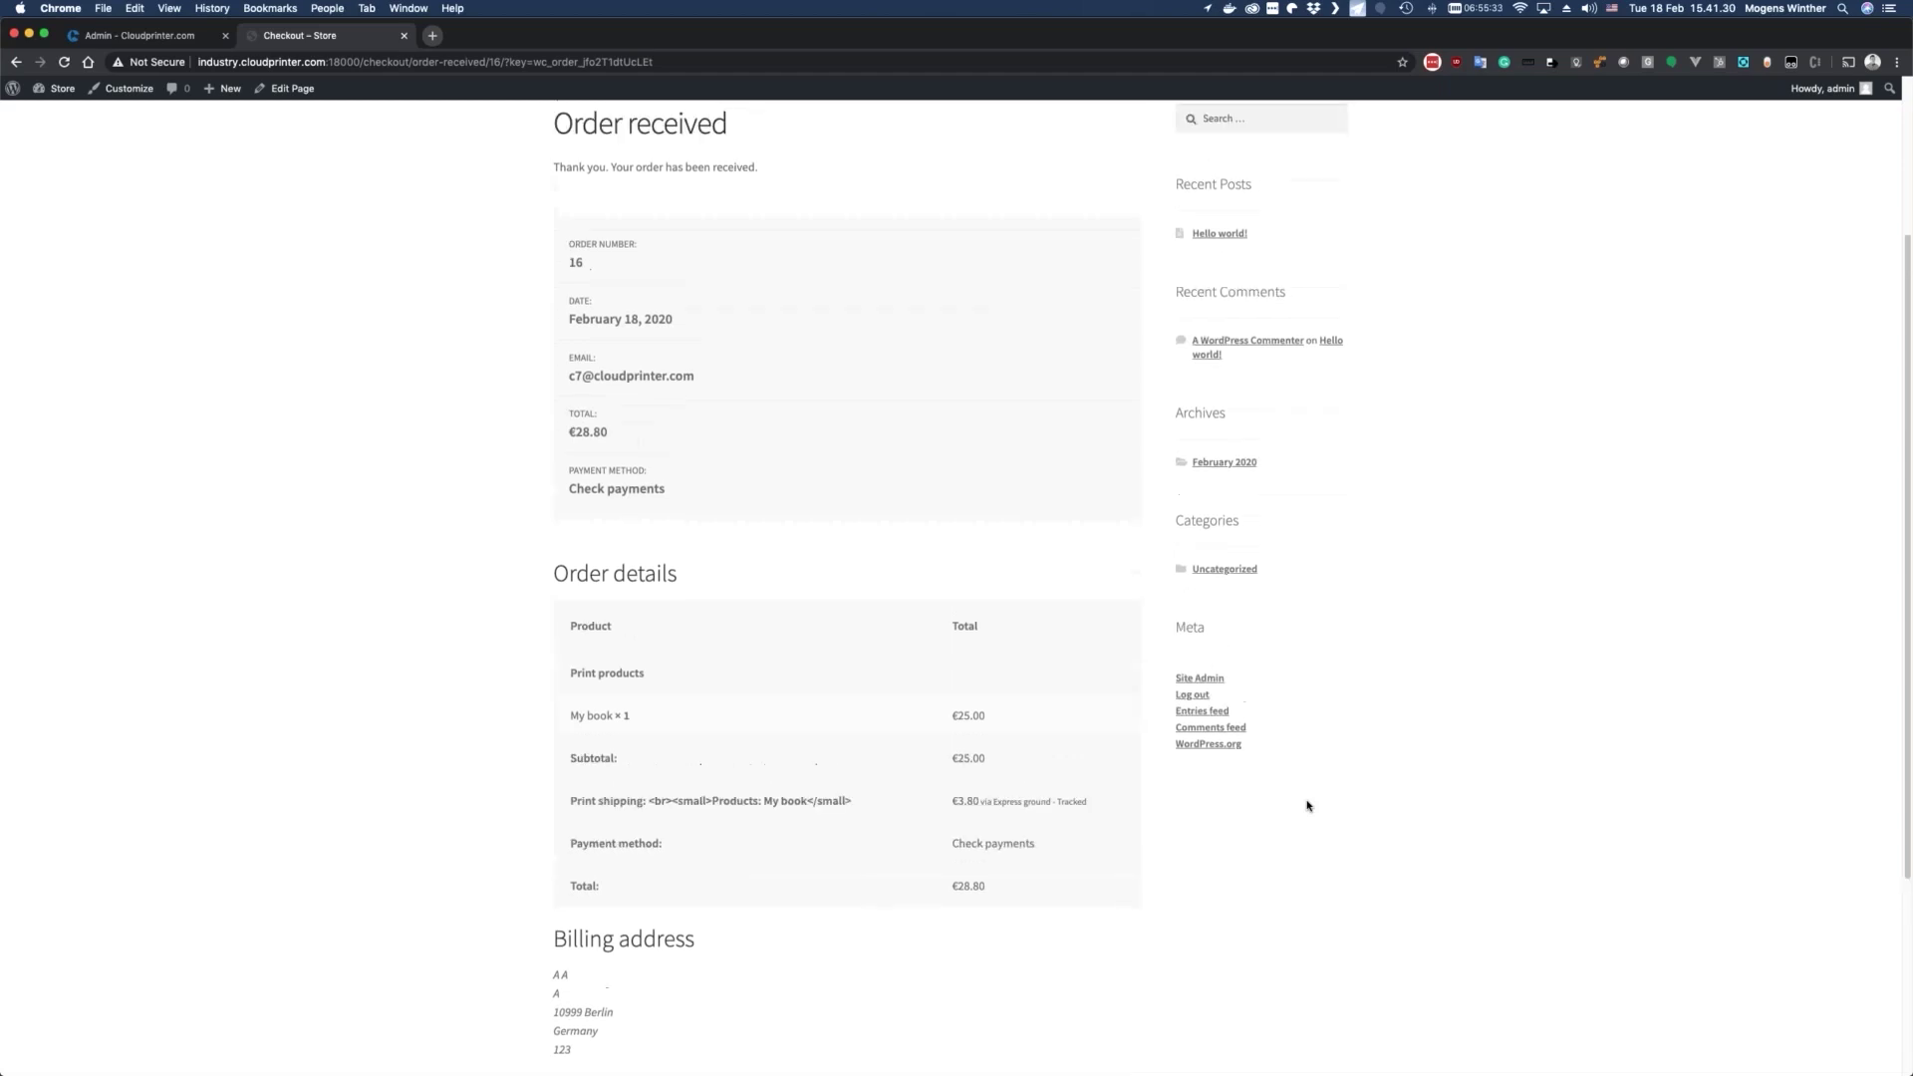
scroll(1308, 805, "up", 2)
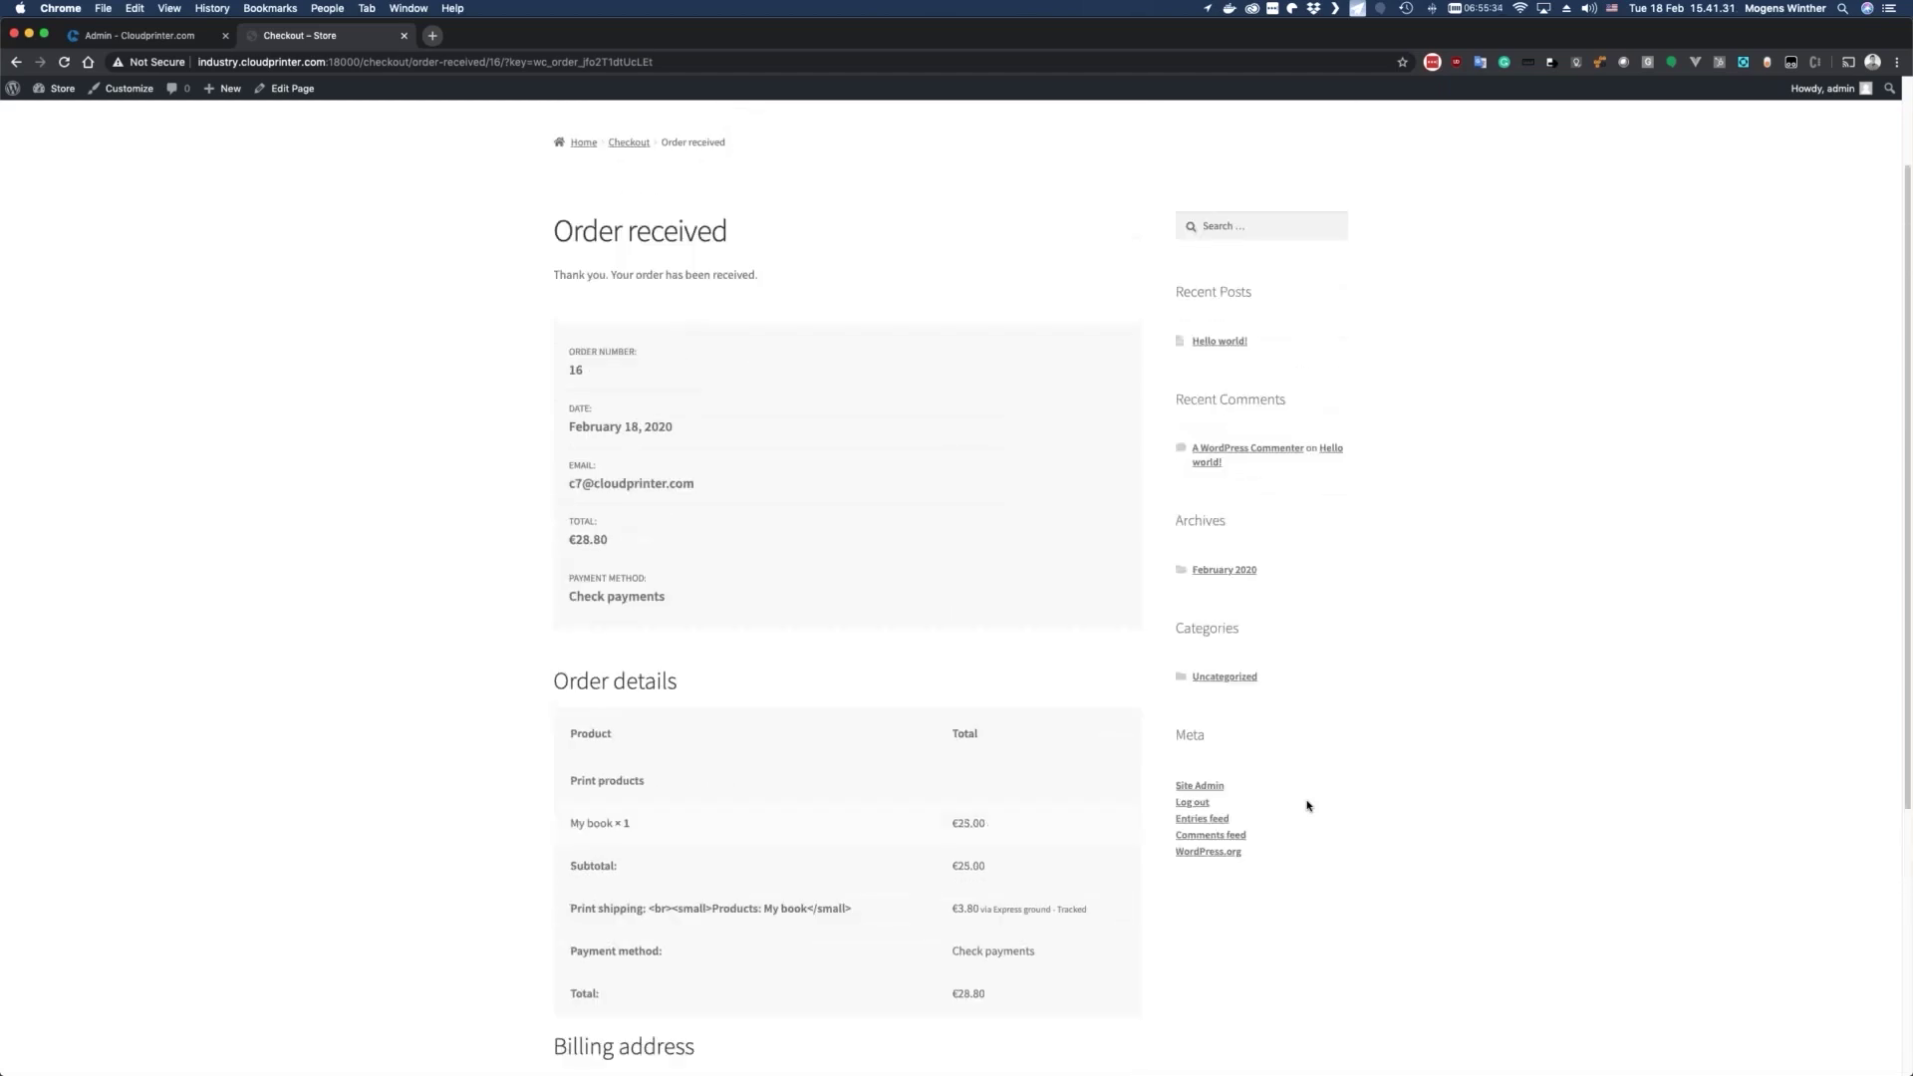
scroll(1308, 805, "up", 3)
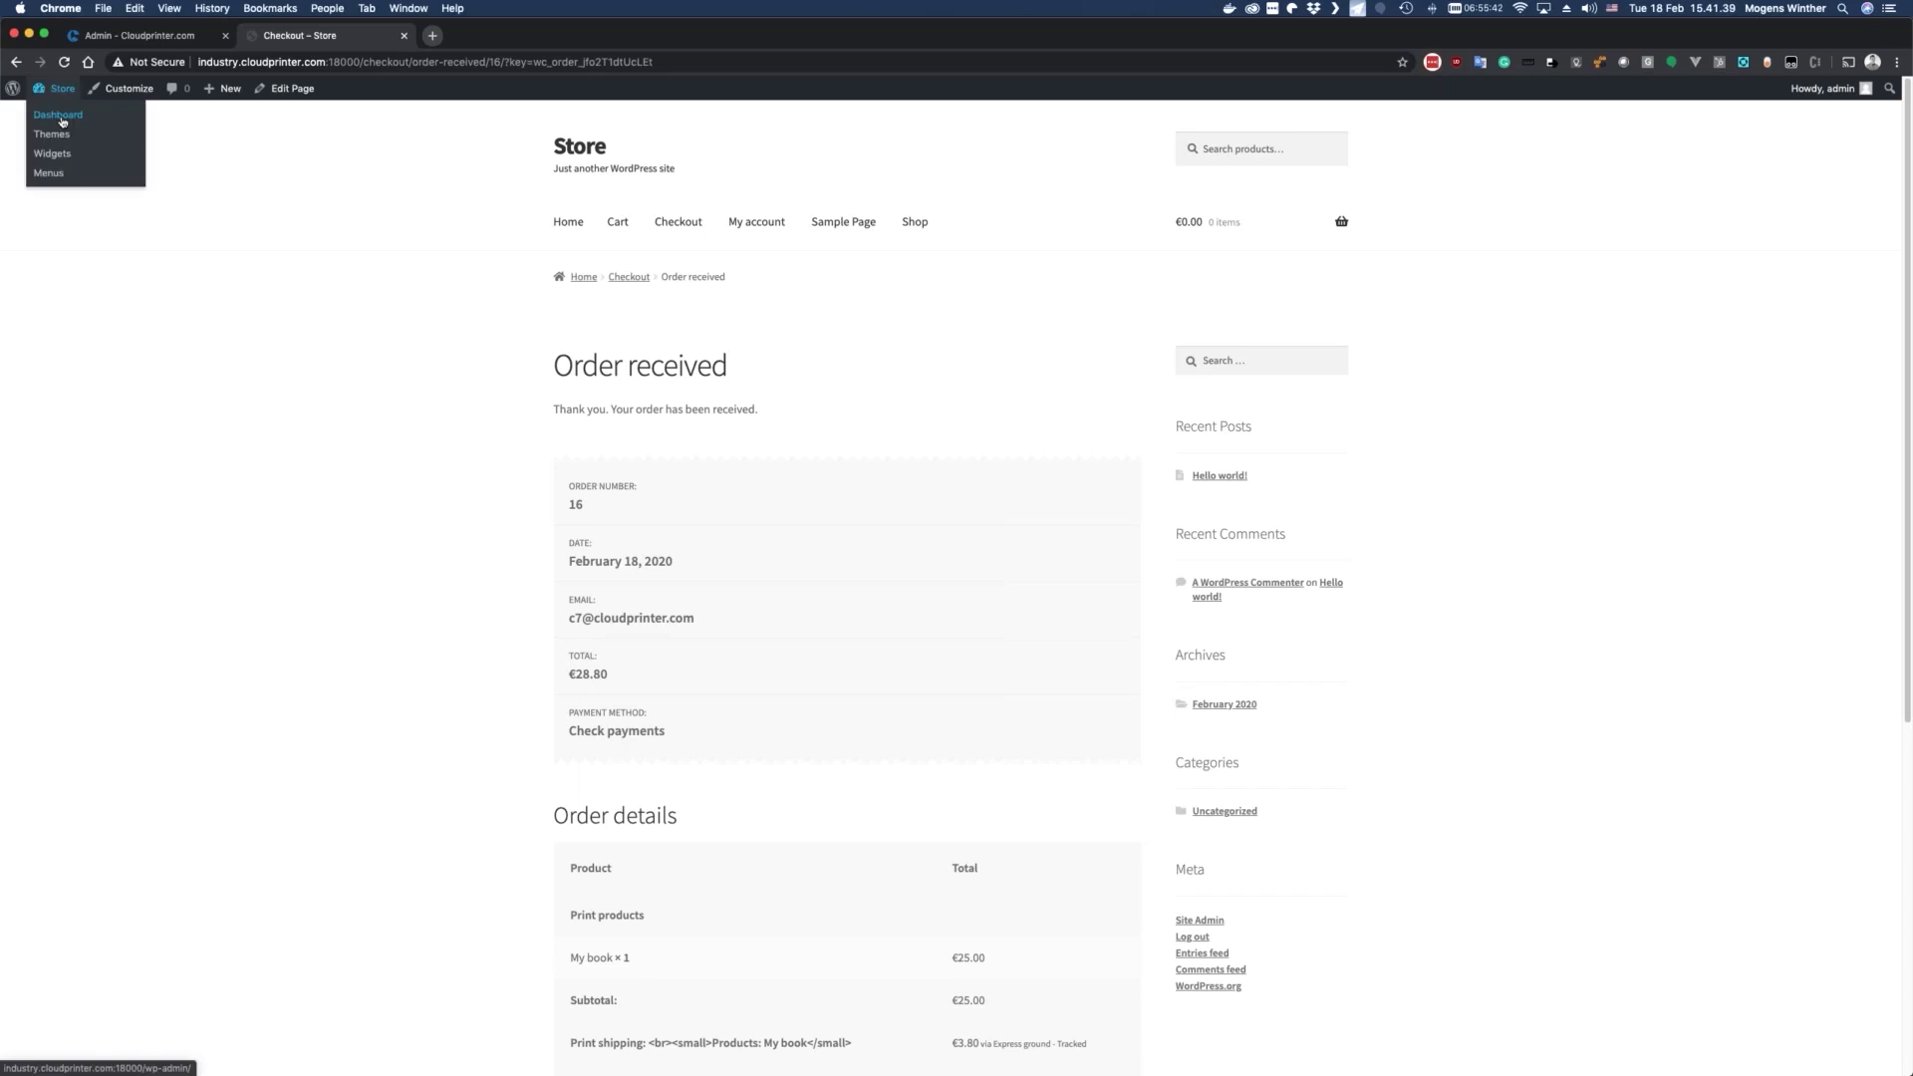
left_click(58, 115)
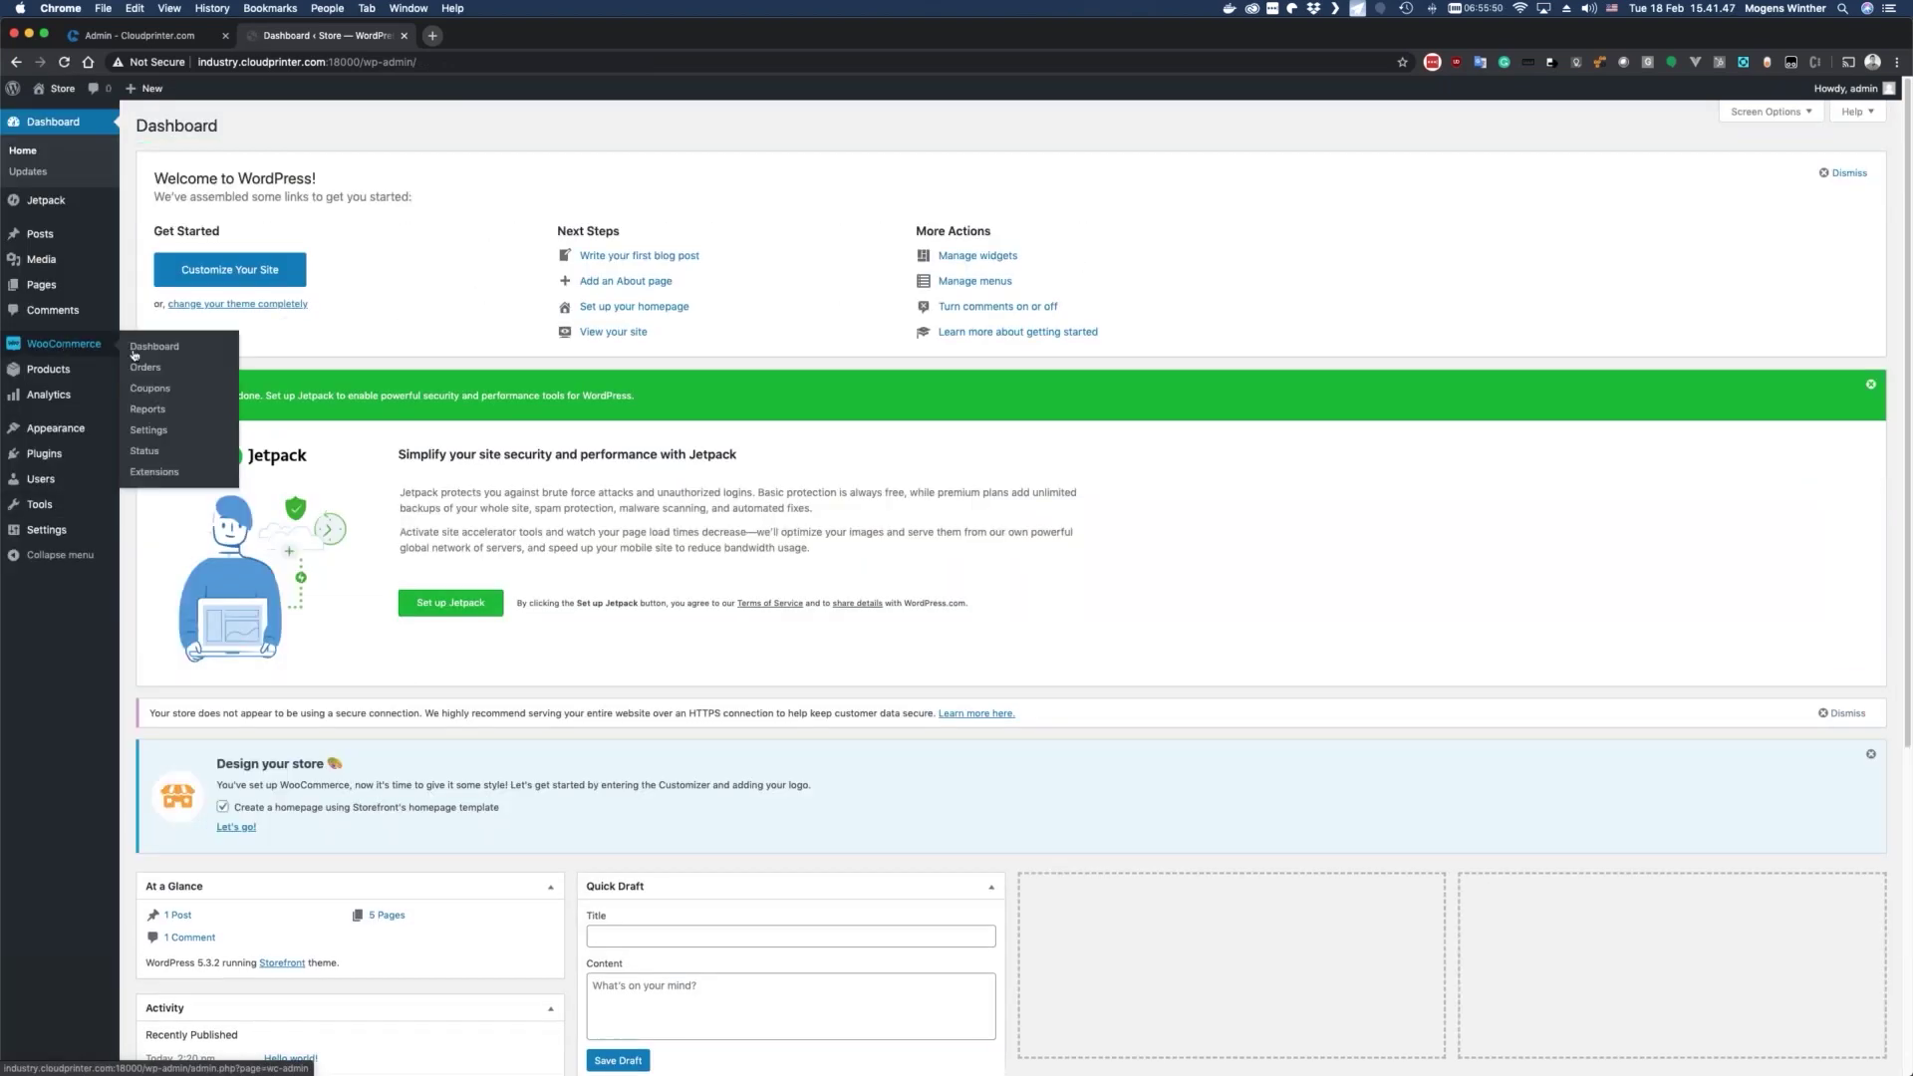
left_click(65, 345)
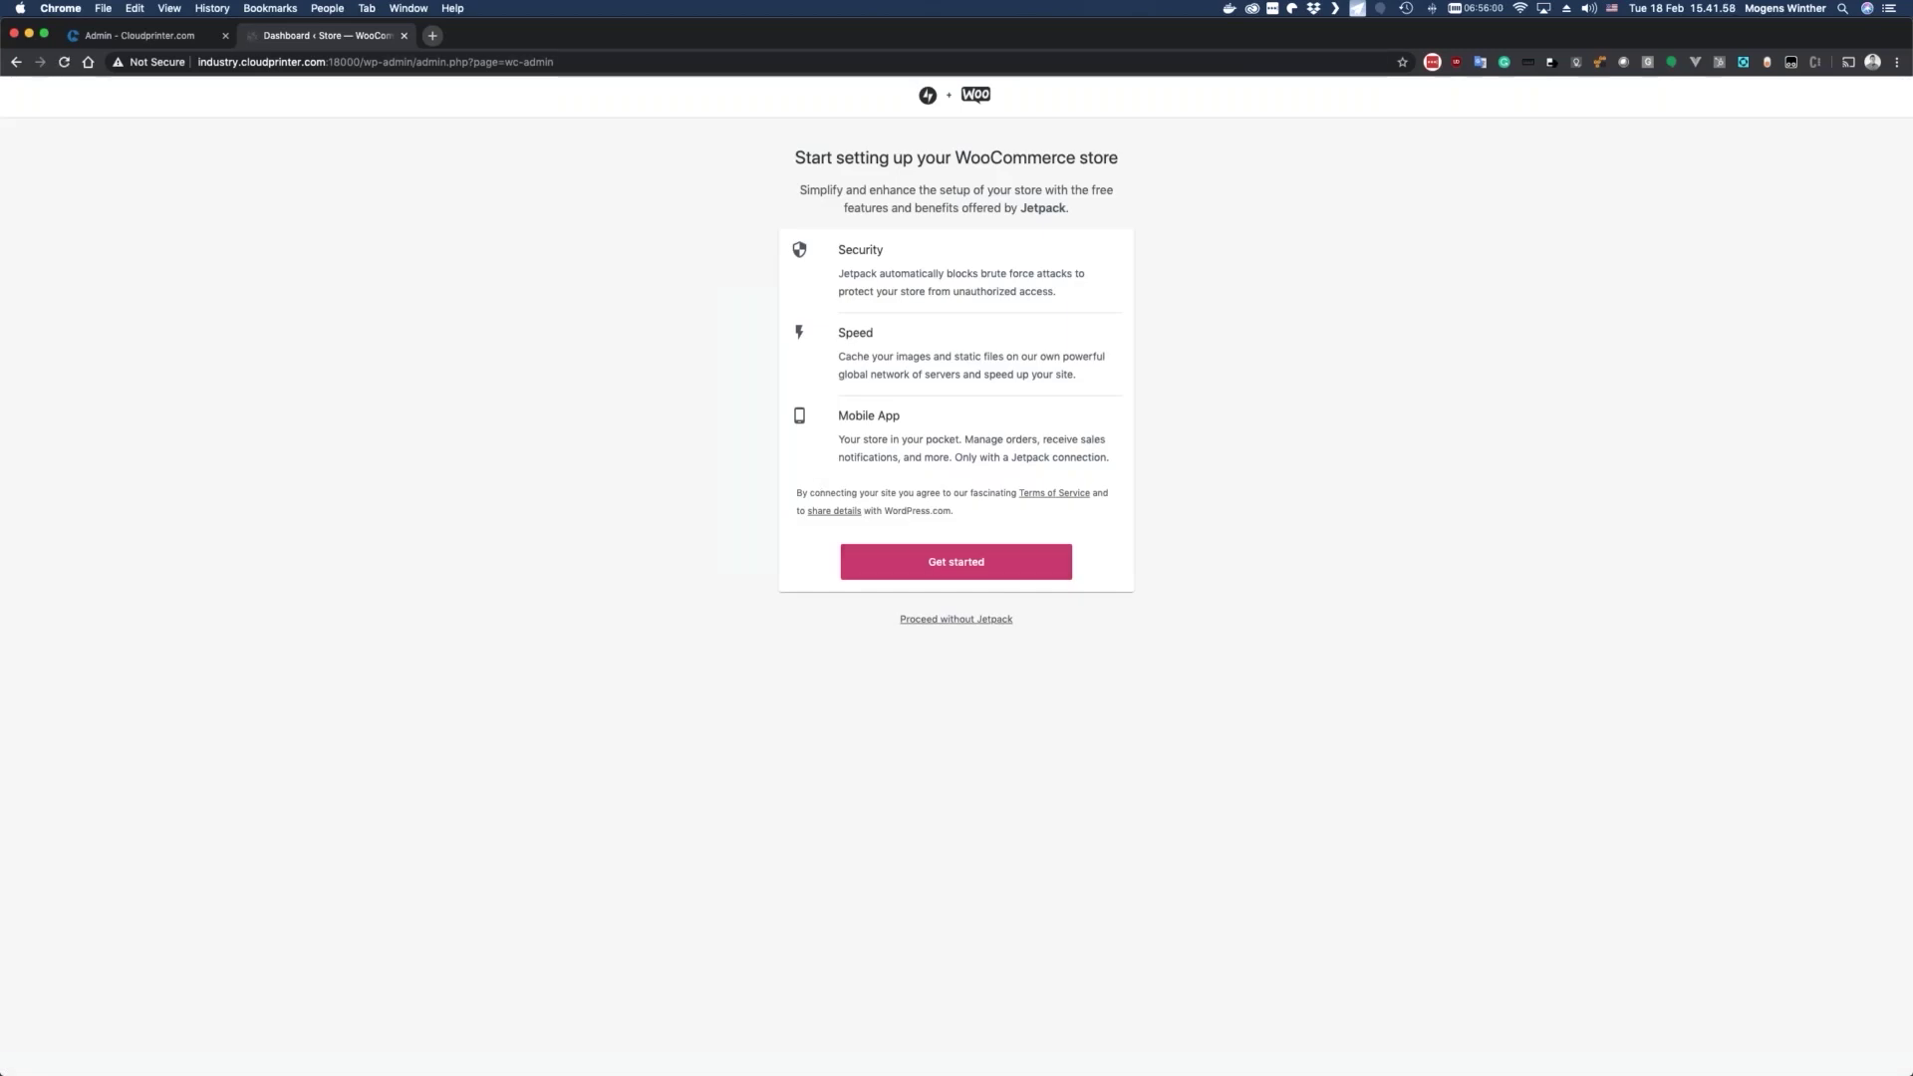
left_click(941, 620)
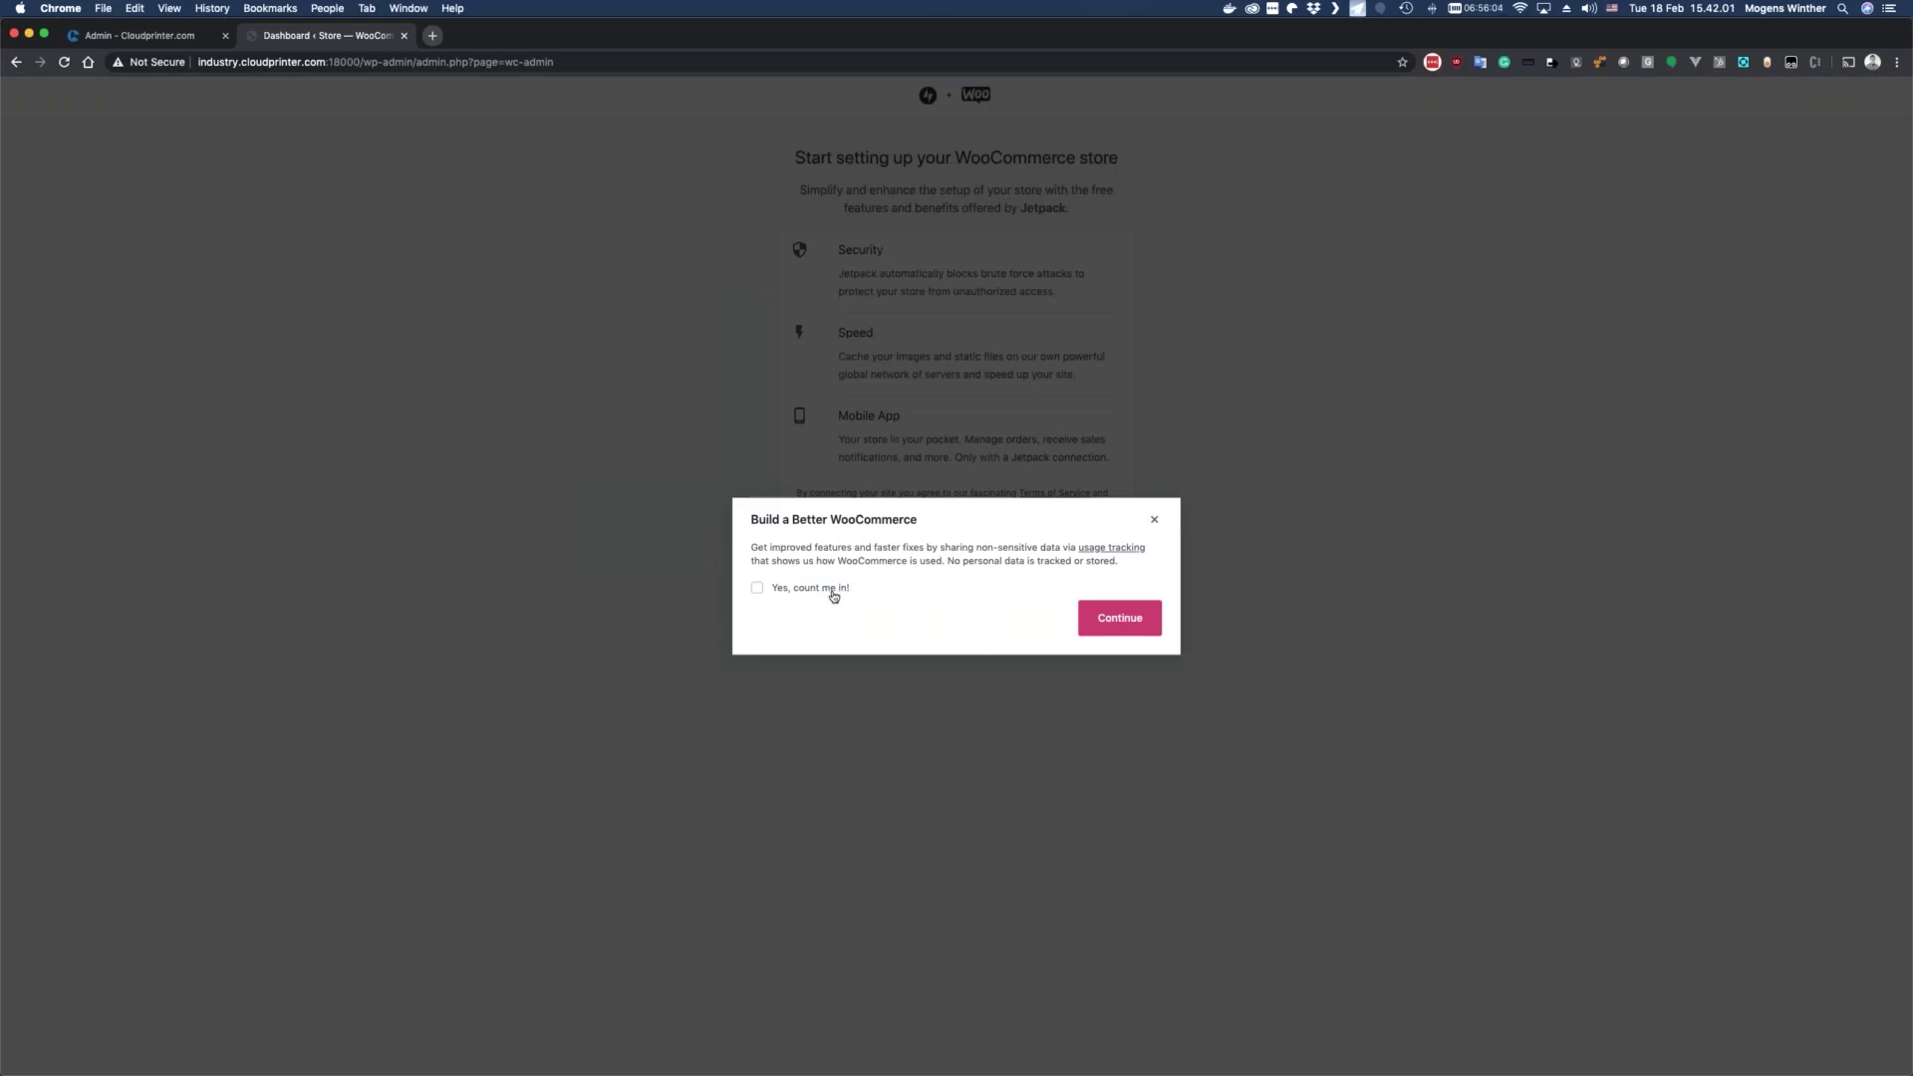
left_click(1125, 622)
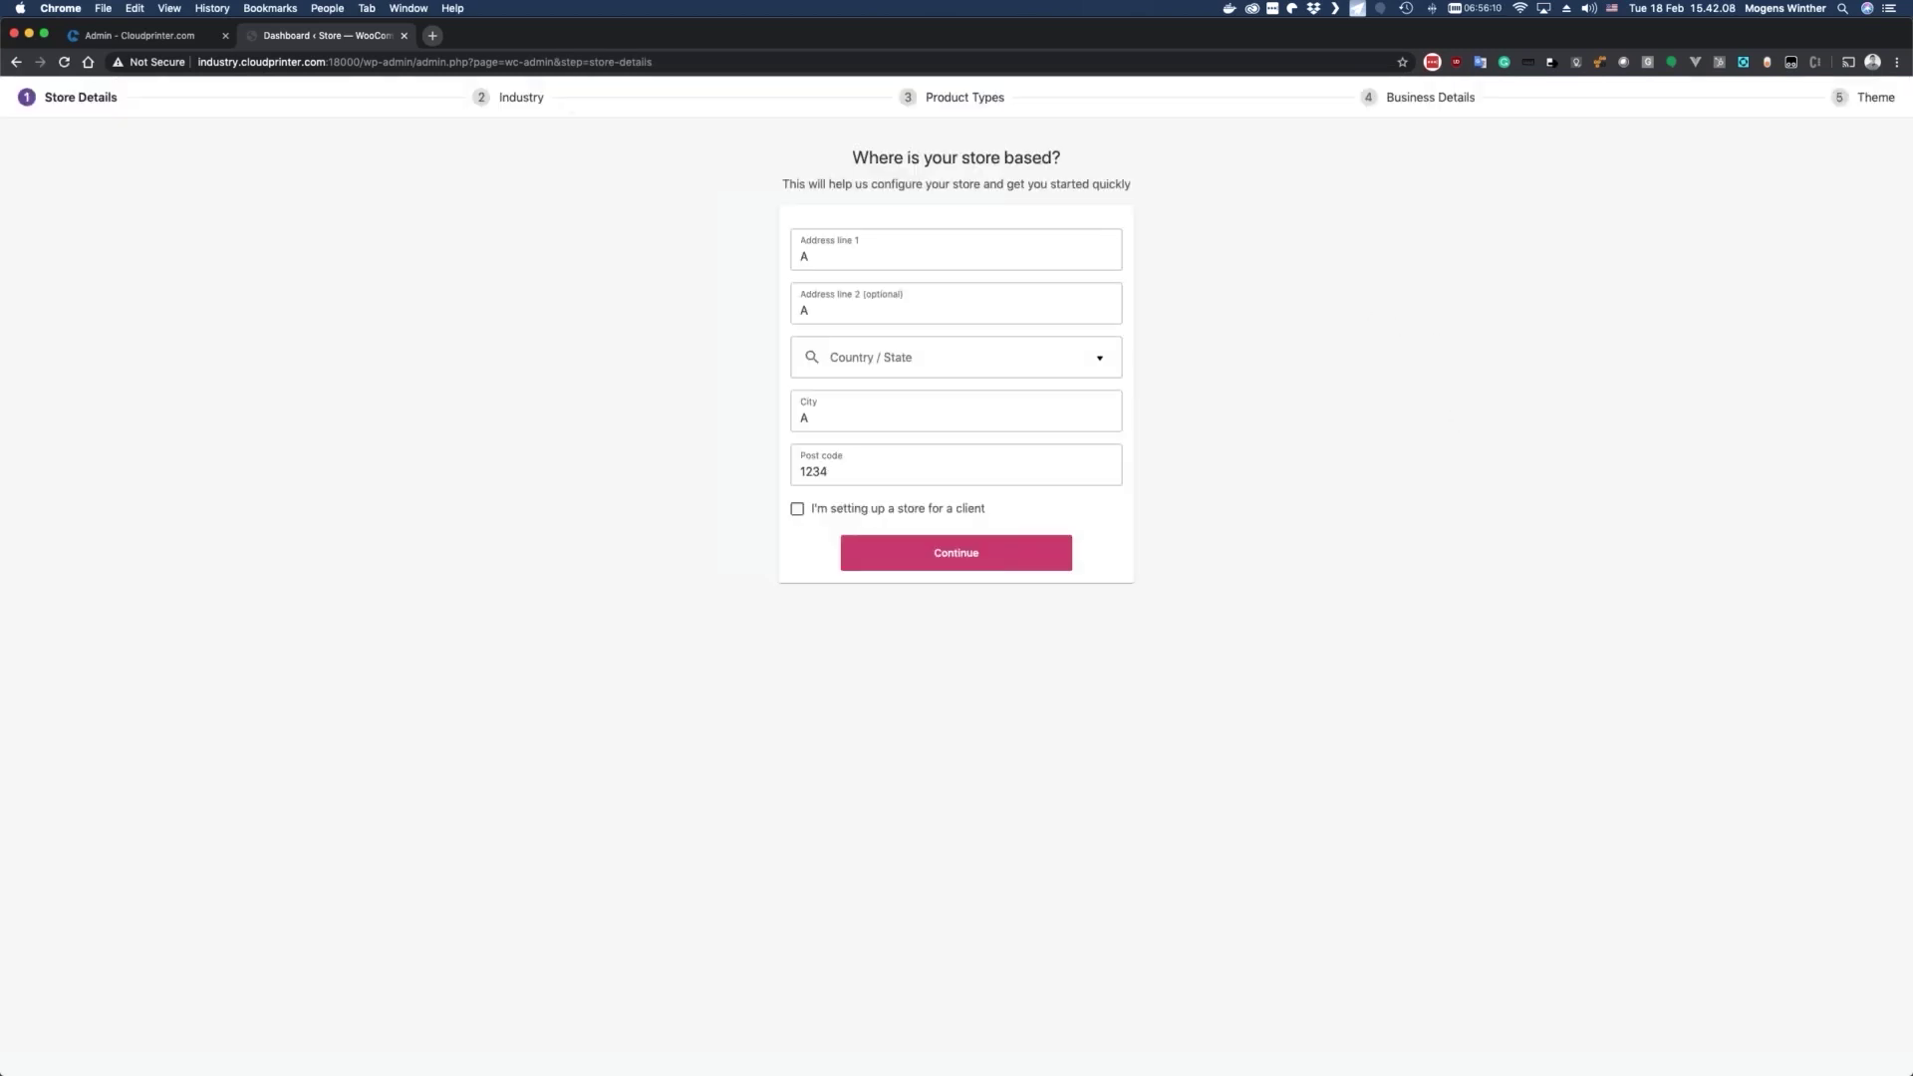
left_click(417, 64)
left_click(416, 62)
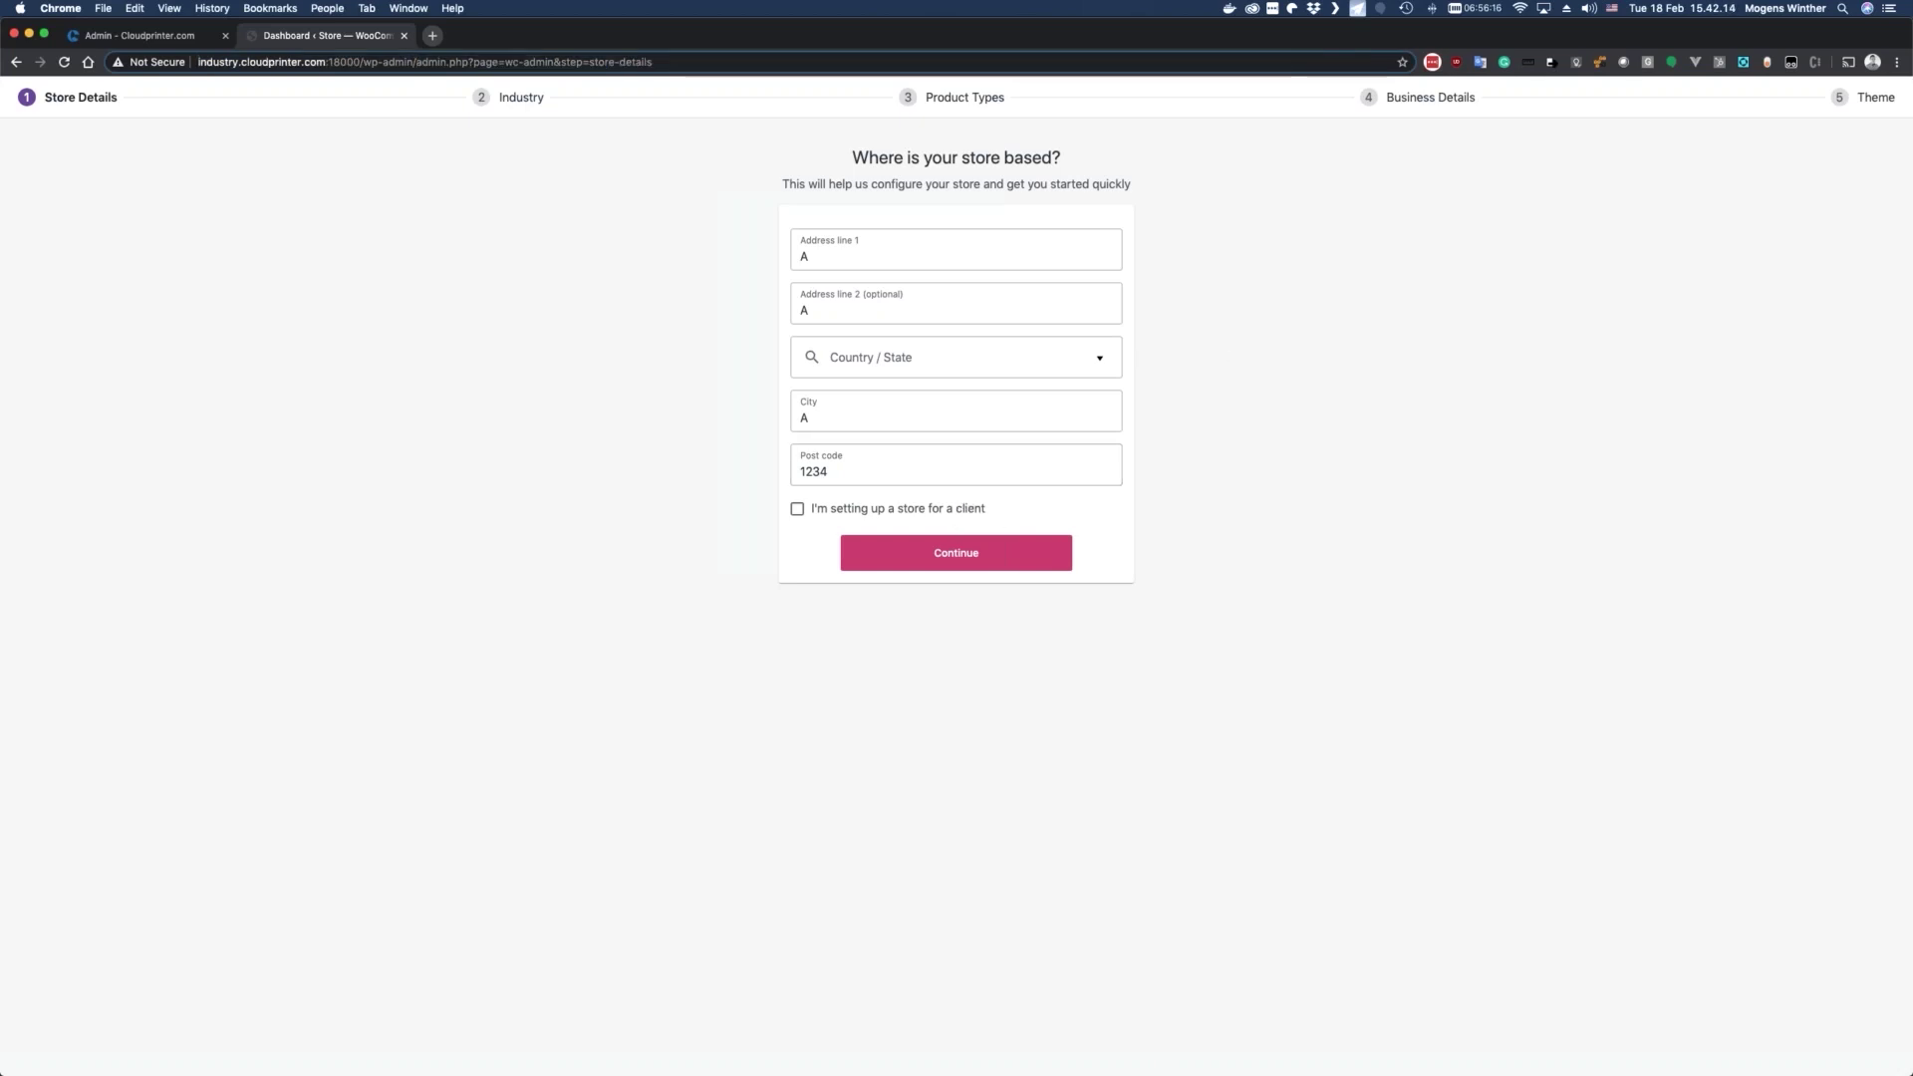
left_click(594, 63, "shift")
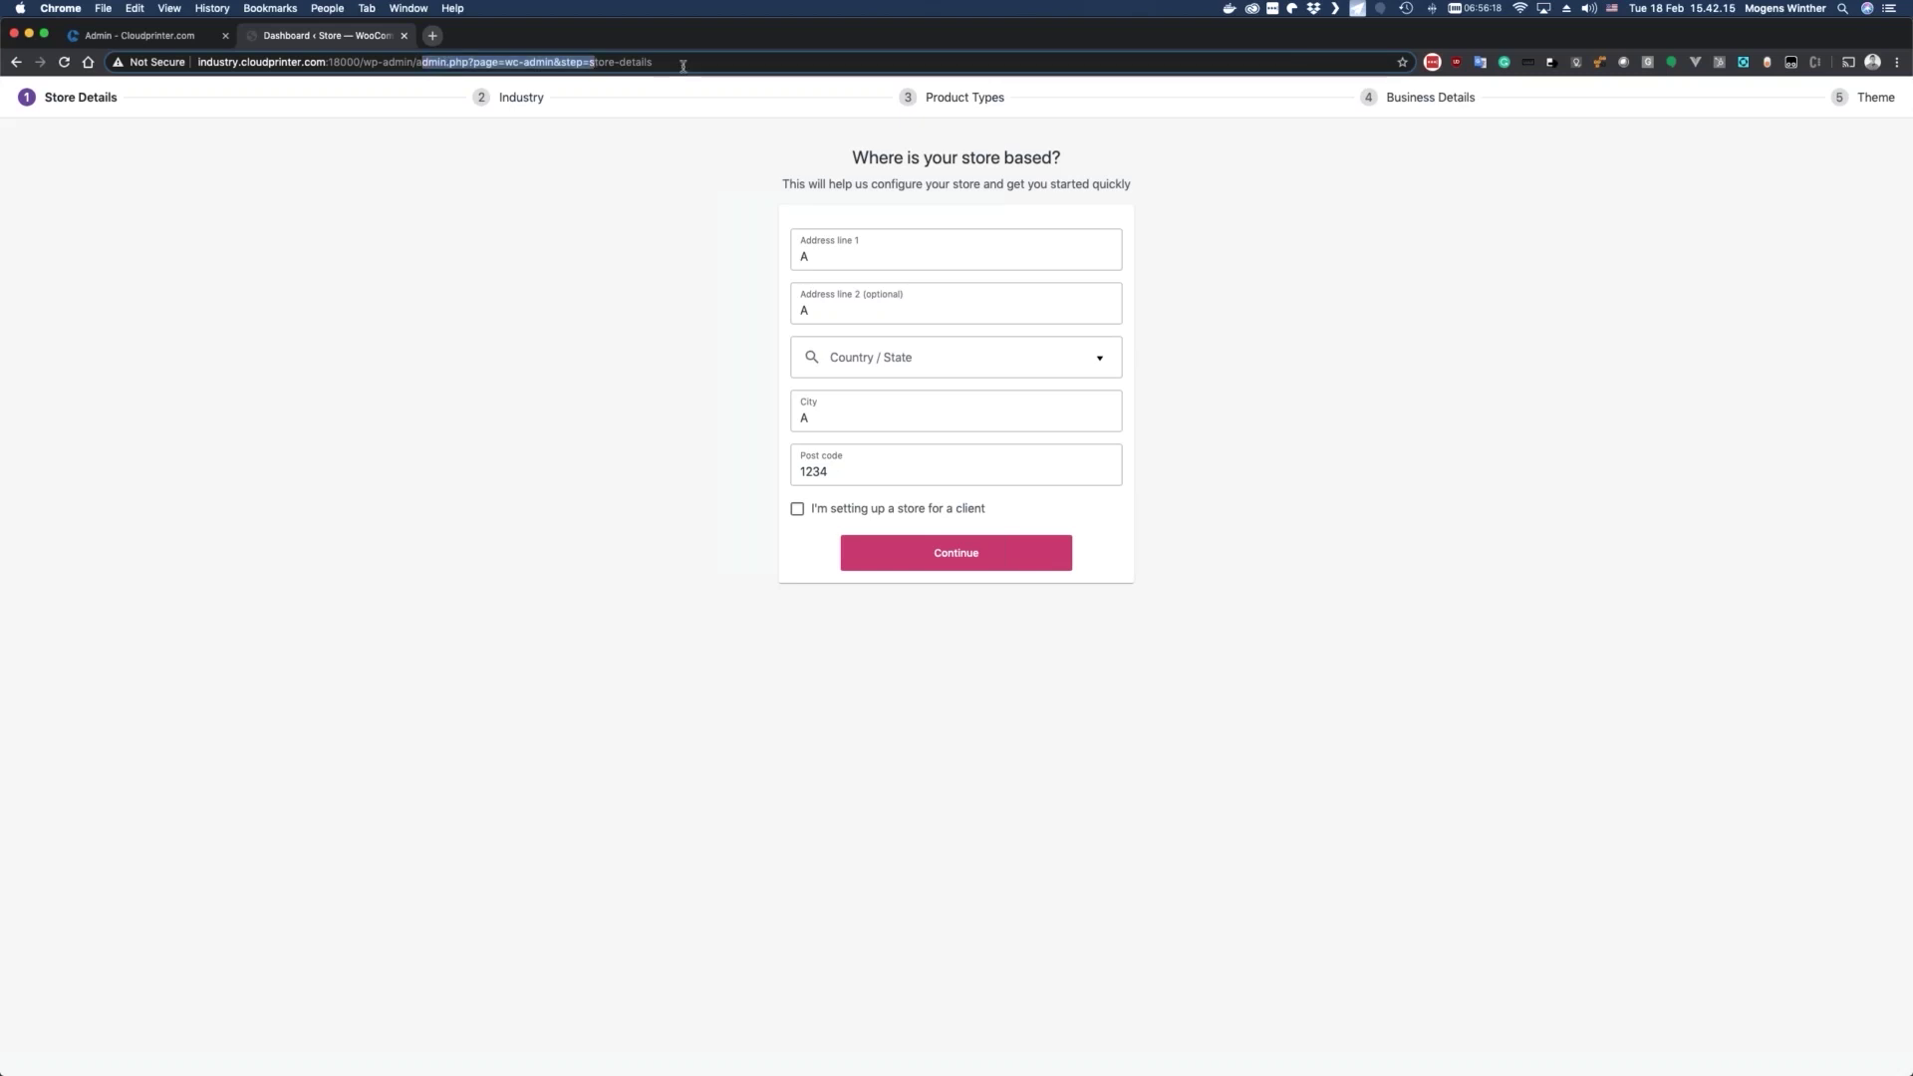
key("shift+End")
key("BackSpace")
key("BackSpace")
key("Return")
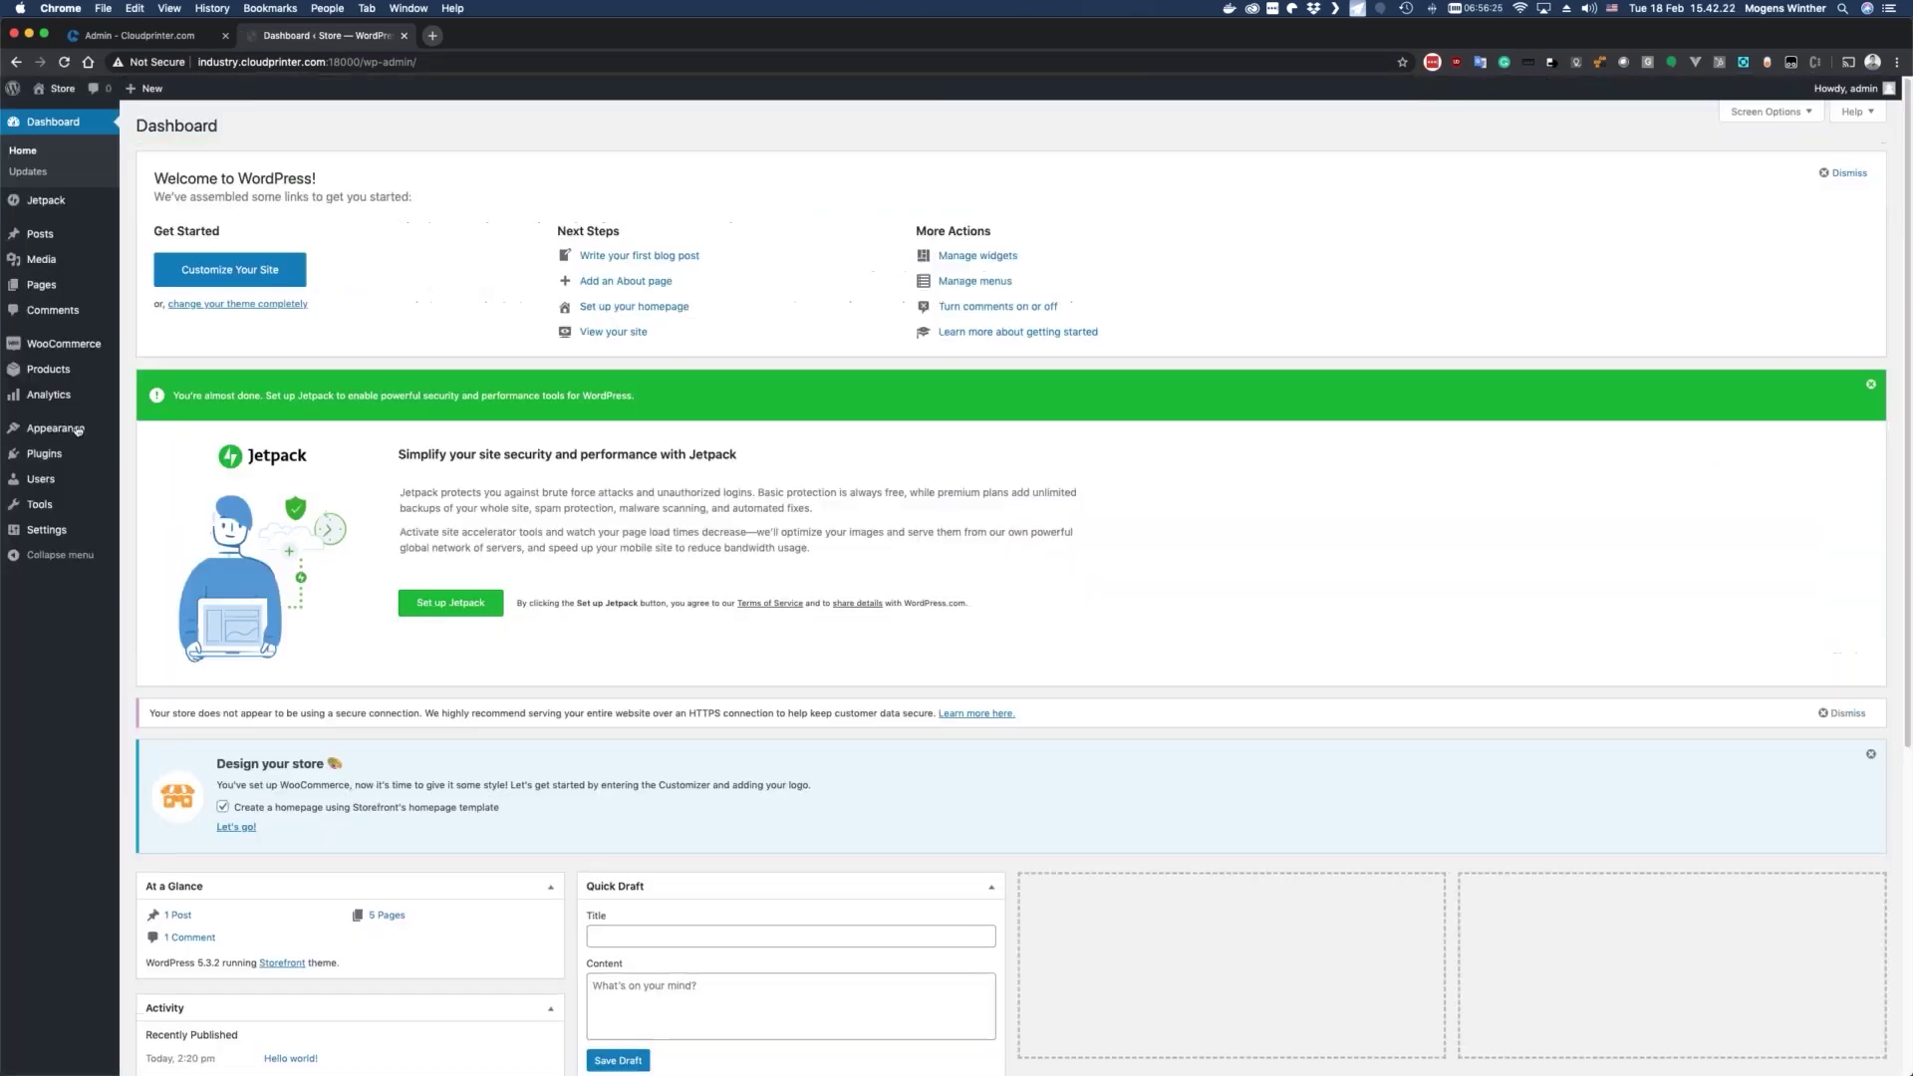
Step: Open the new order from the WooCommerce orders list and review its items and Cloudprinter.com order info
mouse_move(66, 353)
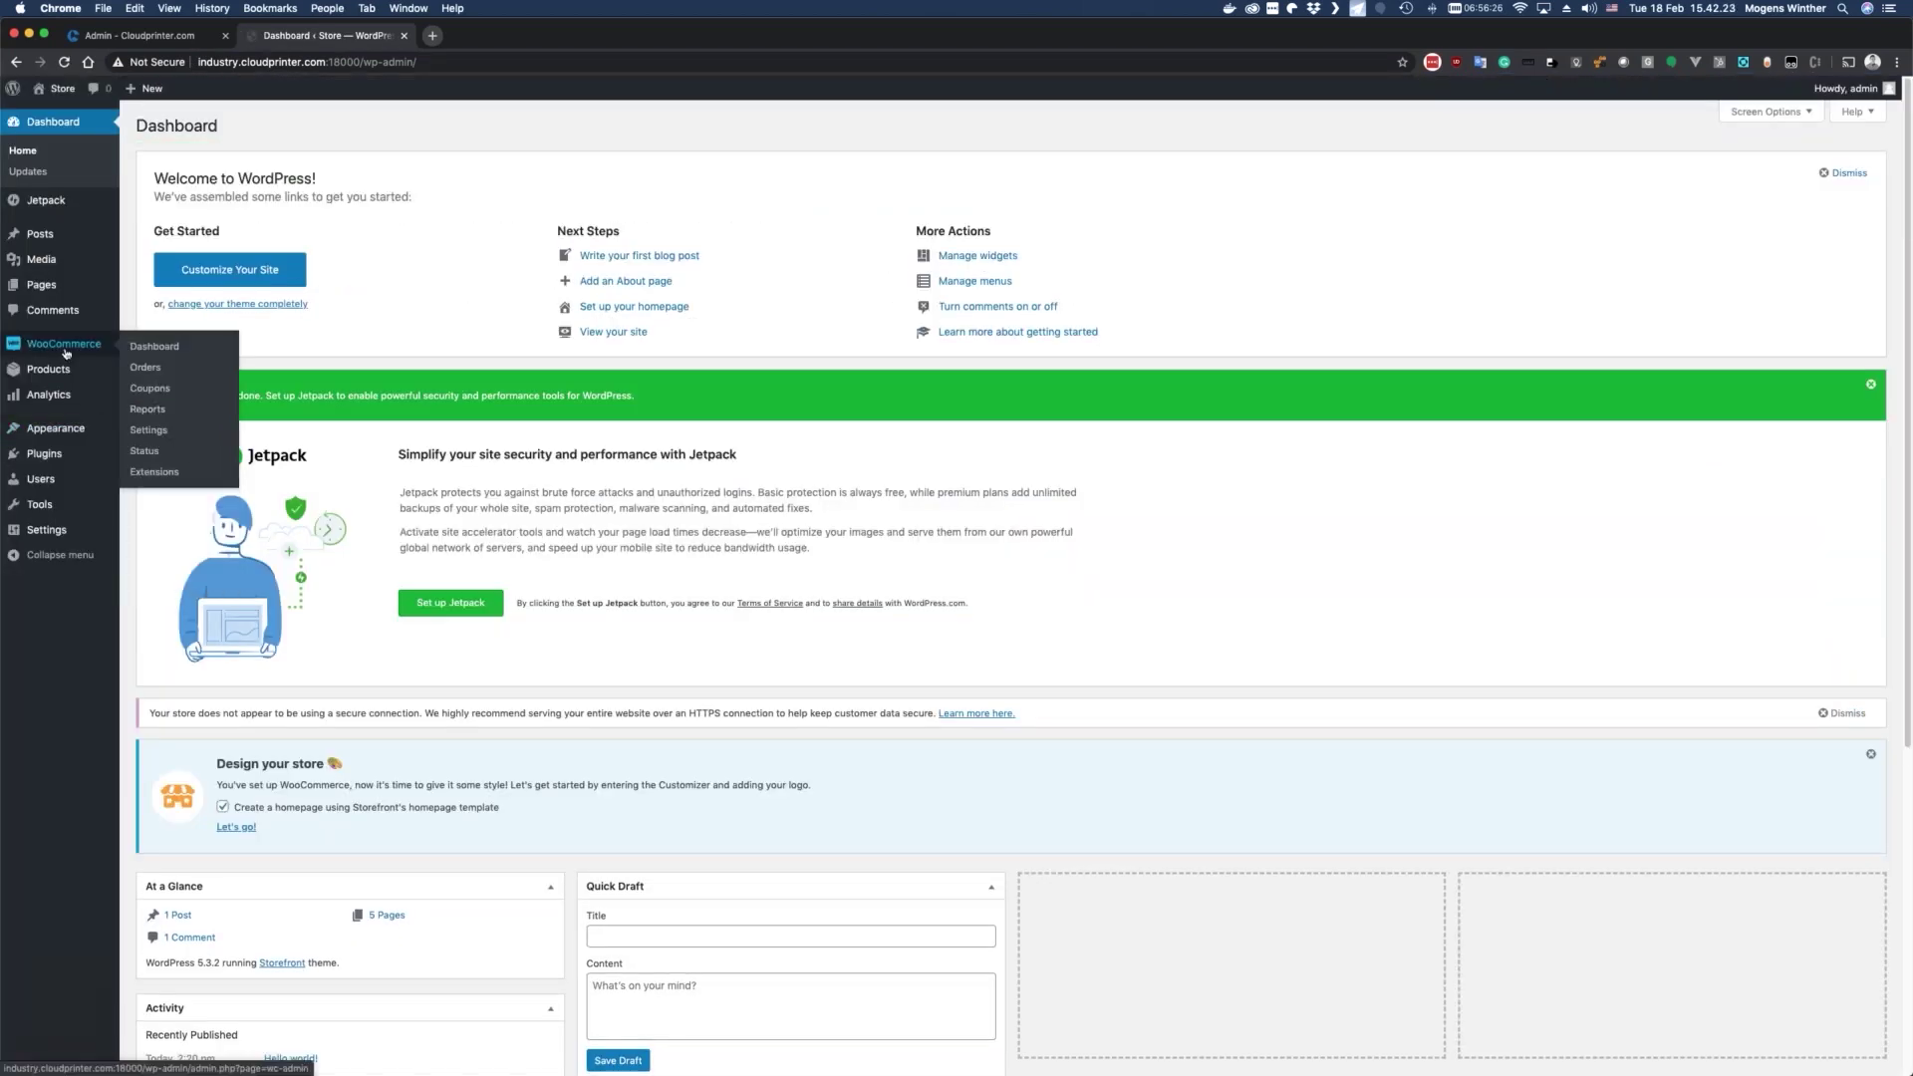
left_click(145, 367)
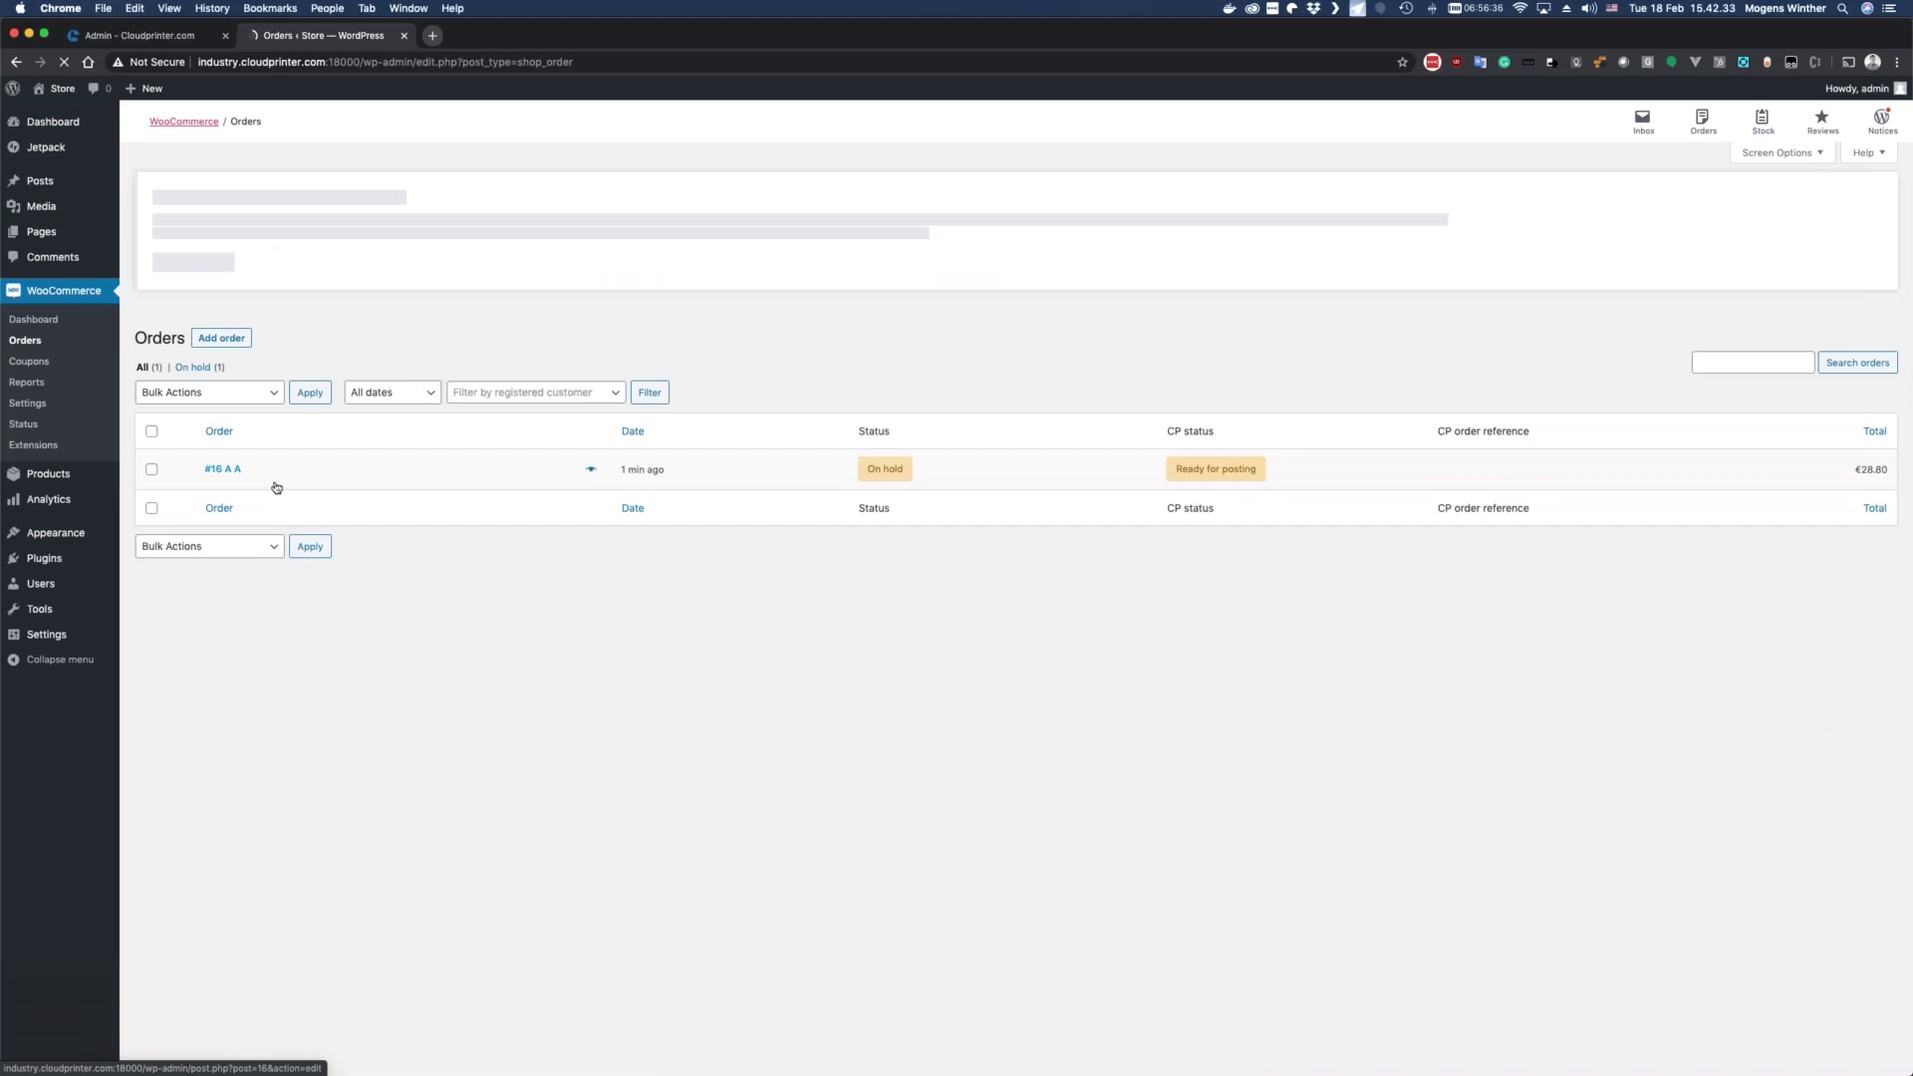
left_click(276, 487)
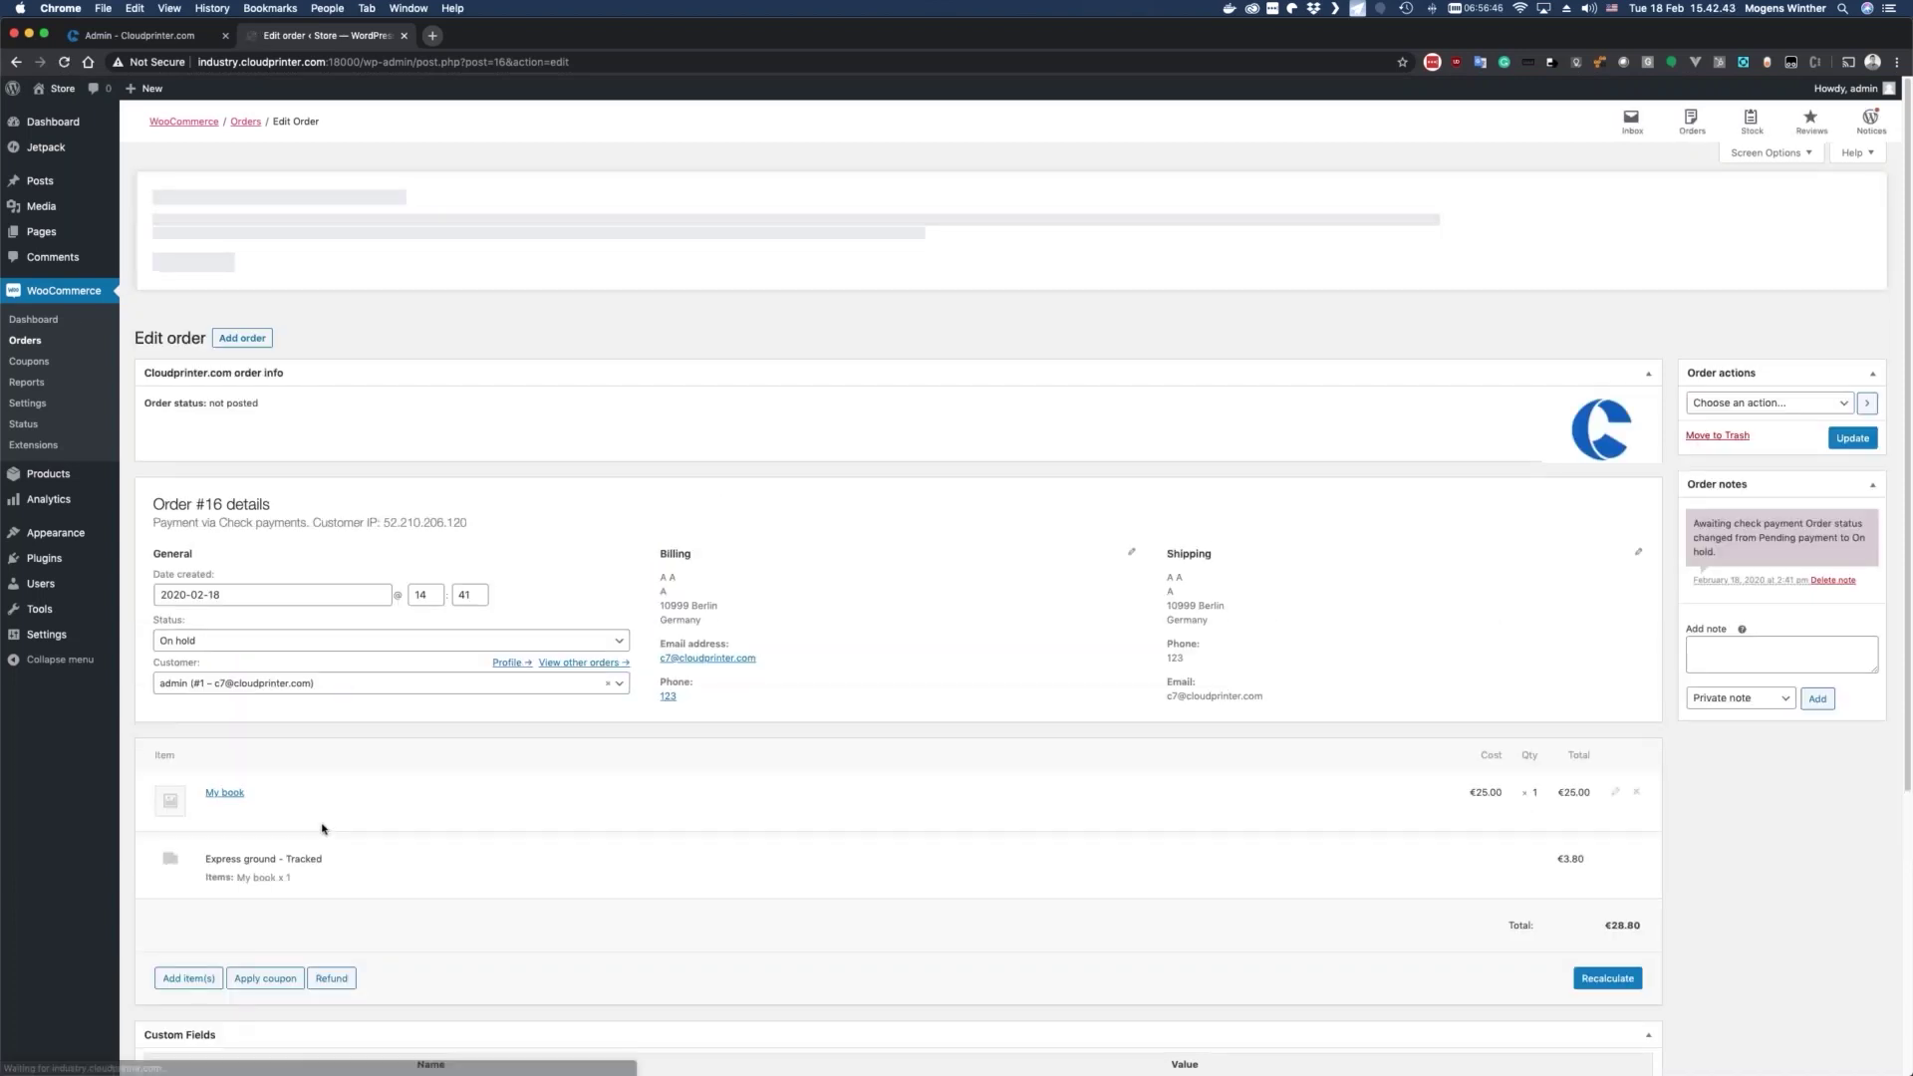
scroll(323, 819, "down", 4)
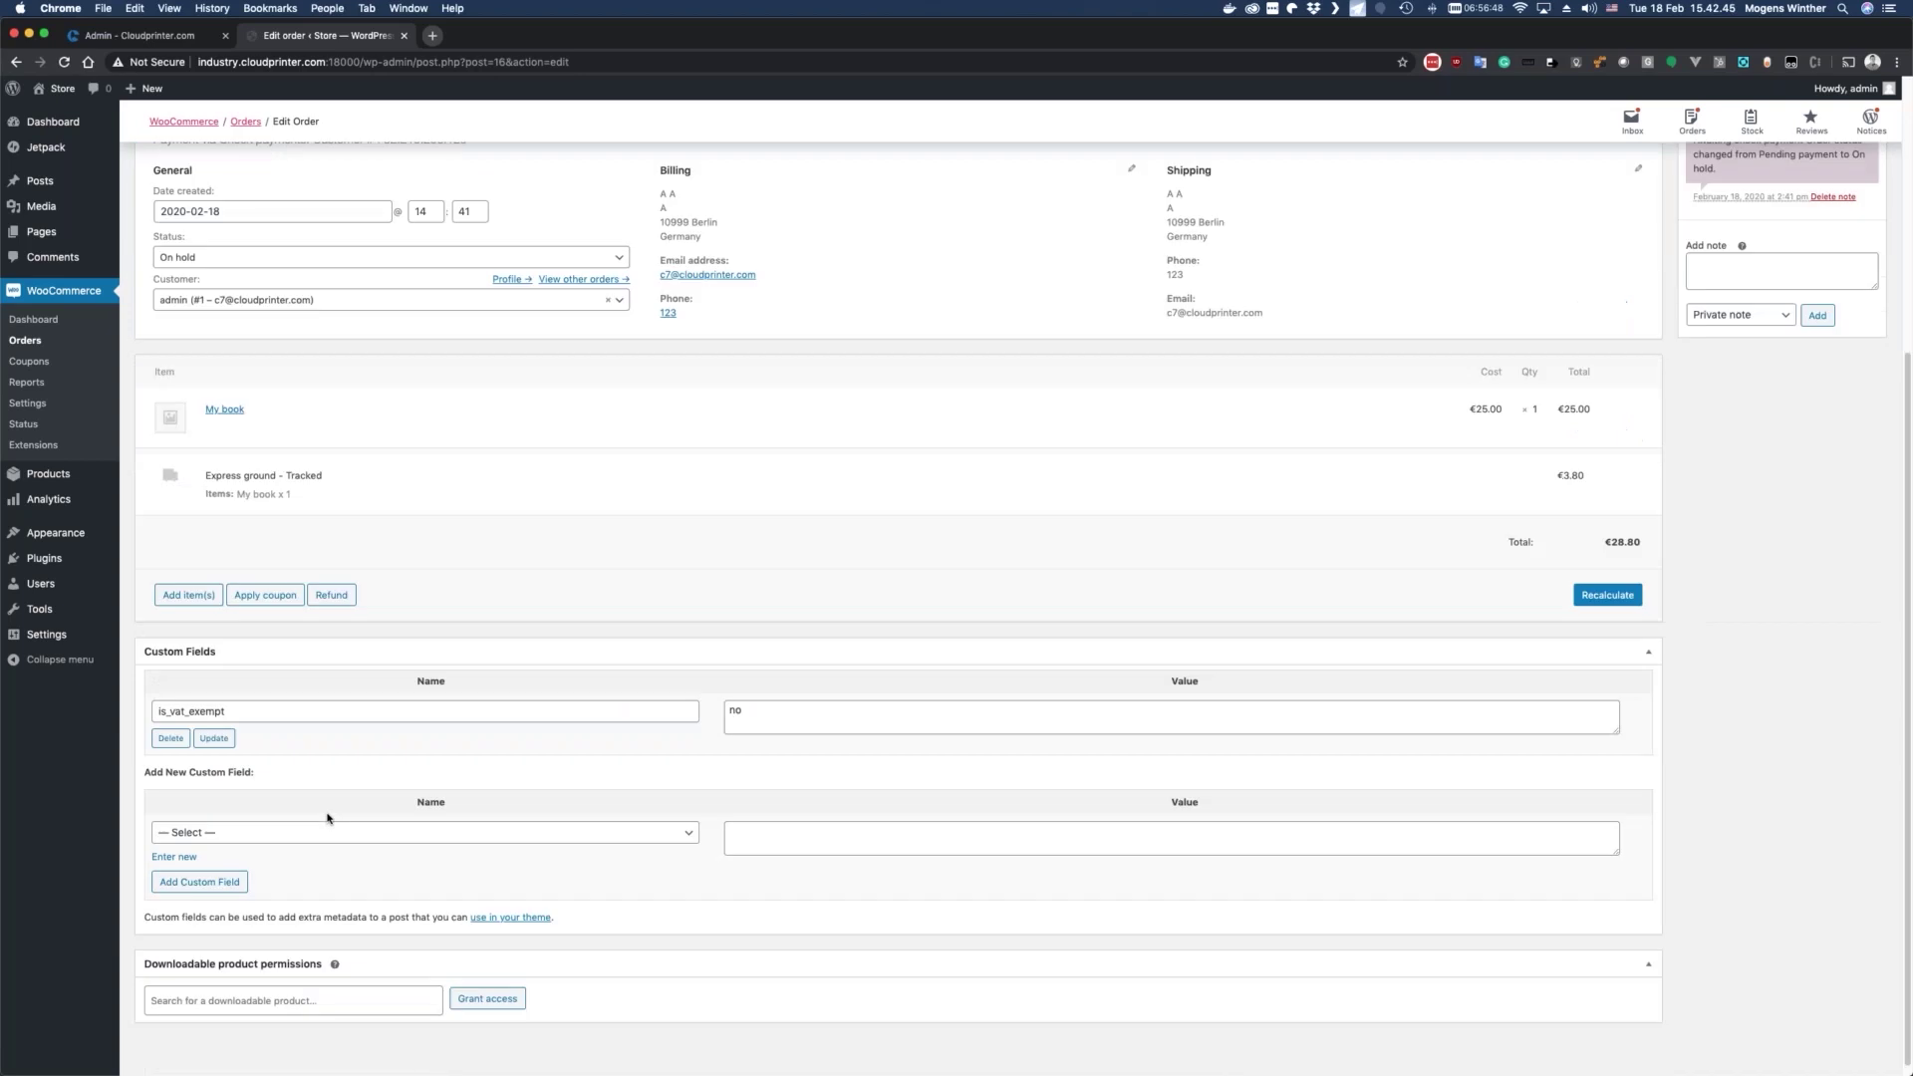
scroll(587, 672, "up", 2)
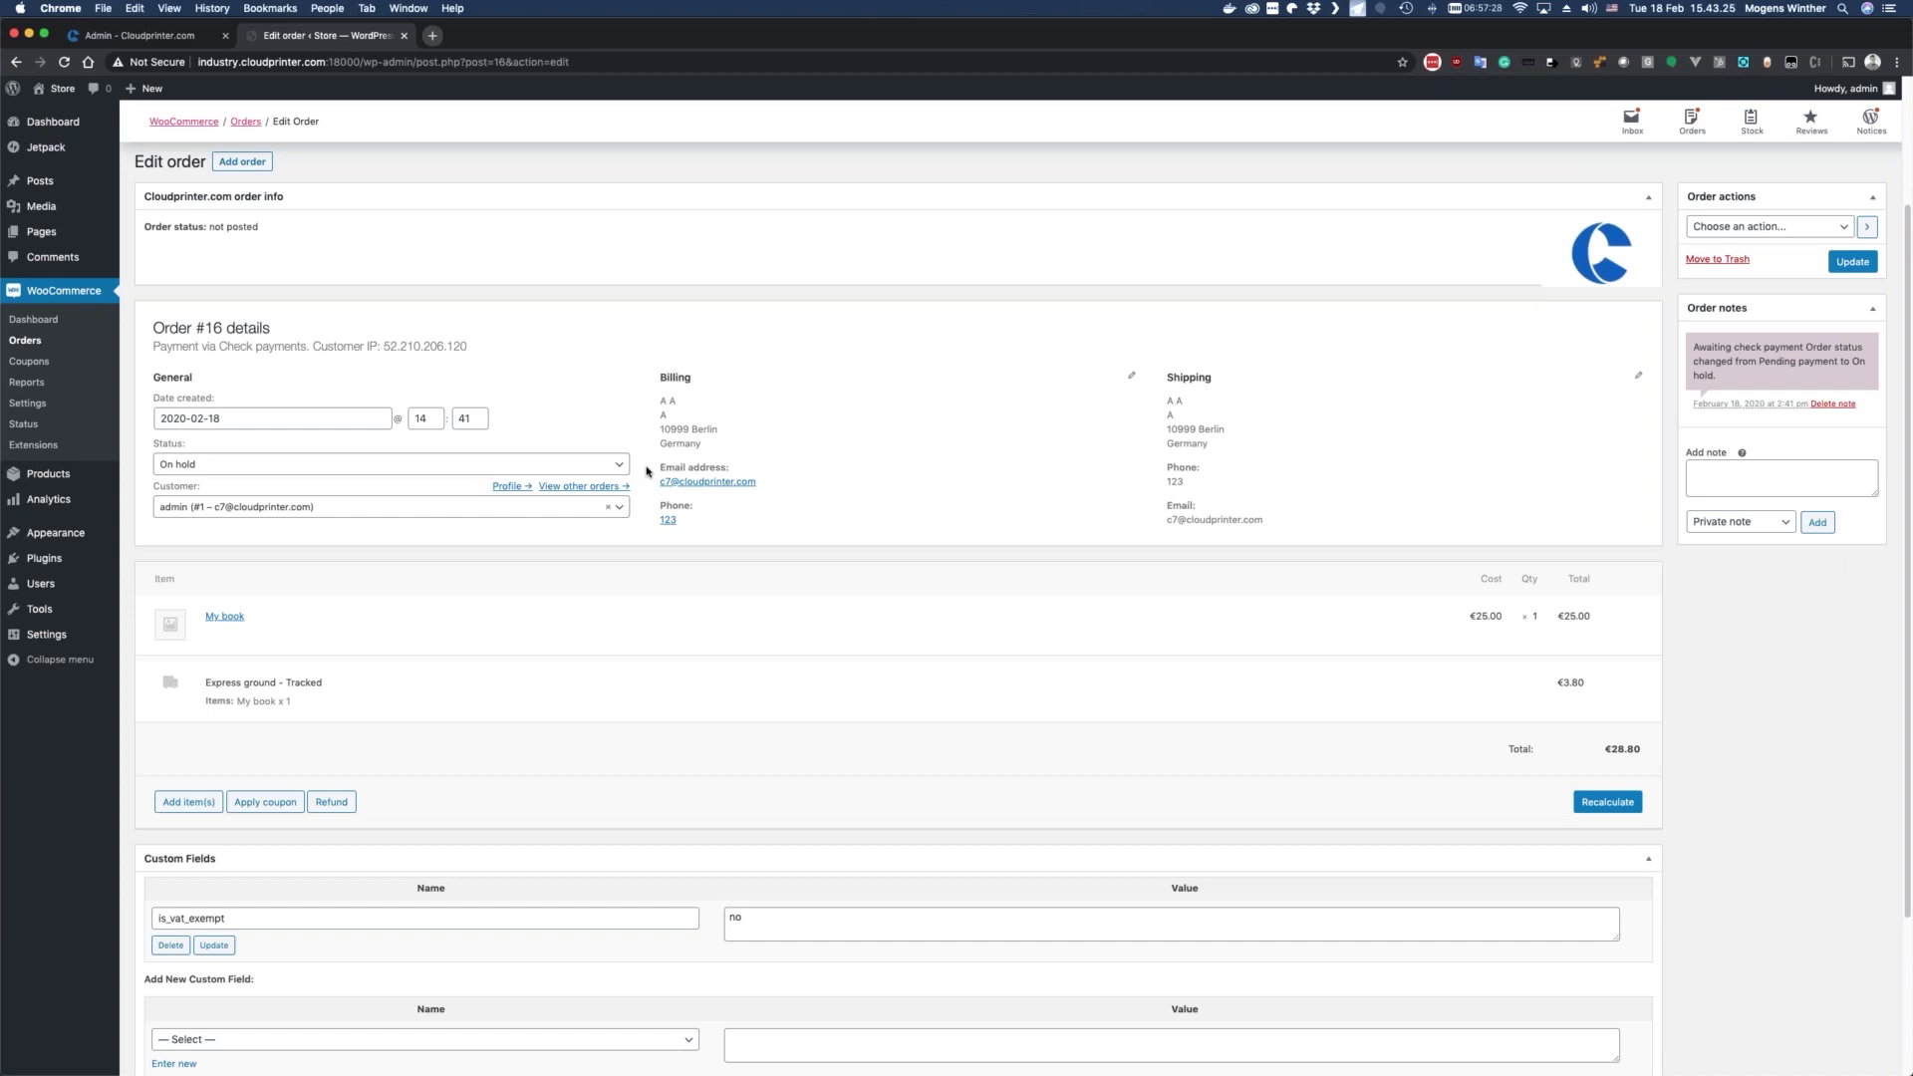
Step: Set the order's status to Processing and update the order
left_click(572, 464)
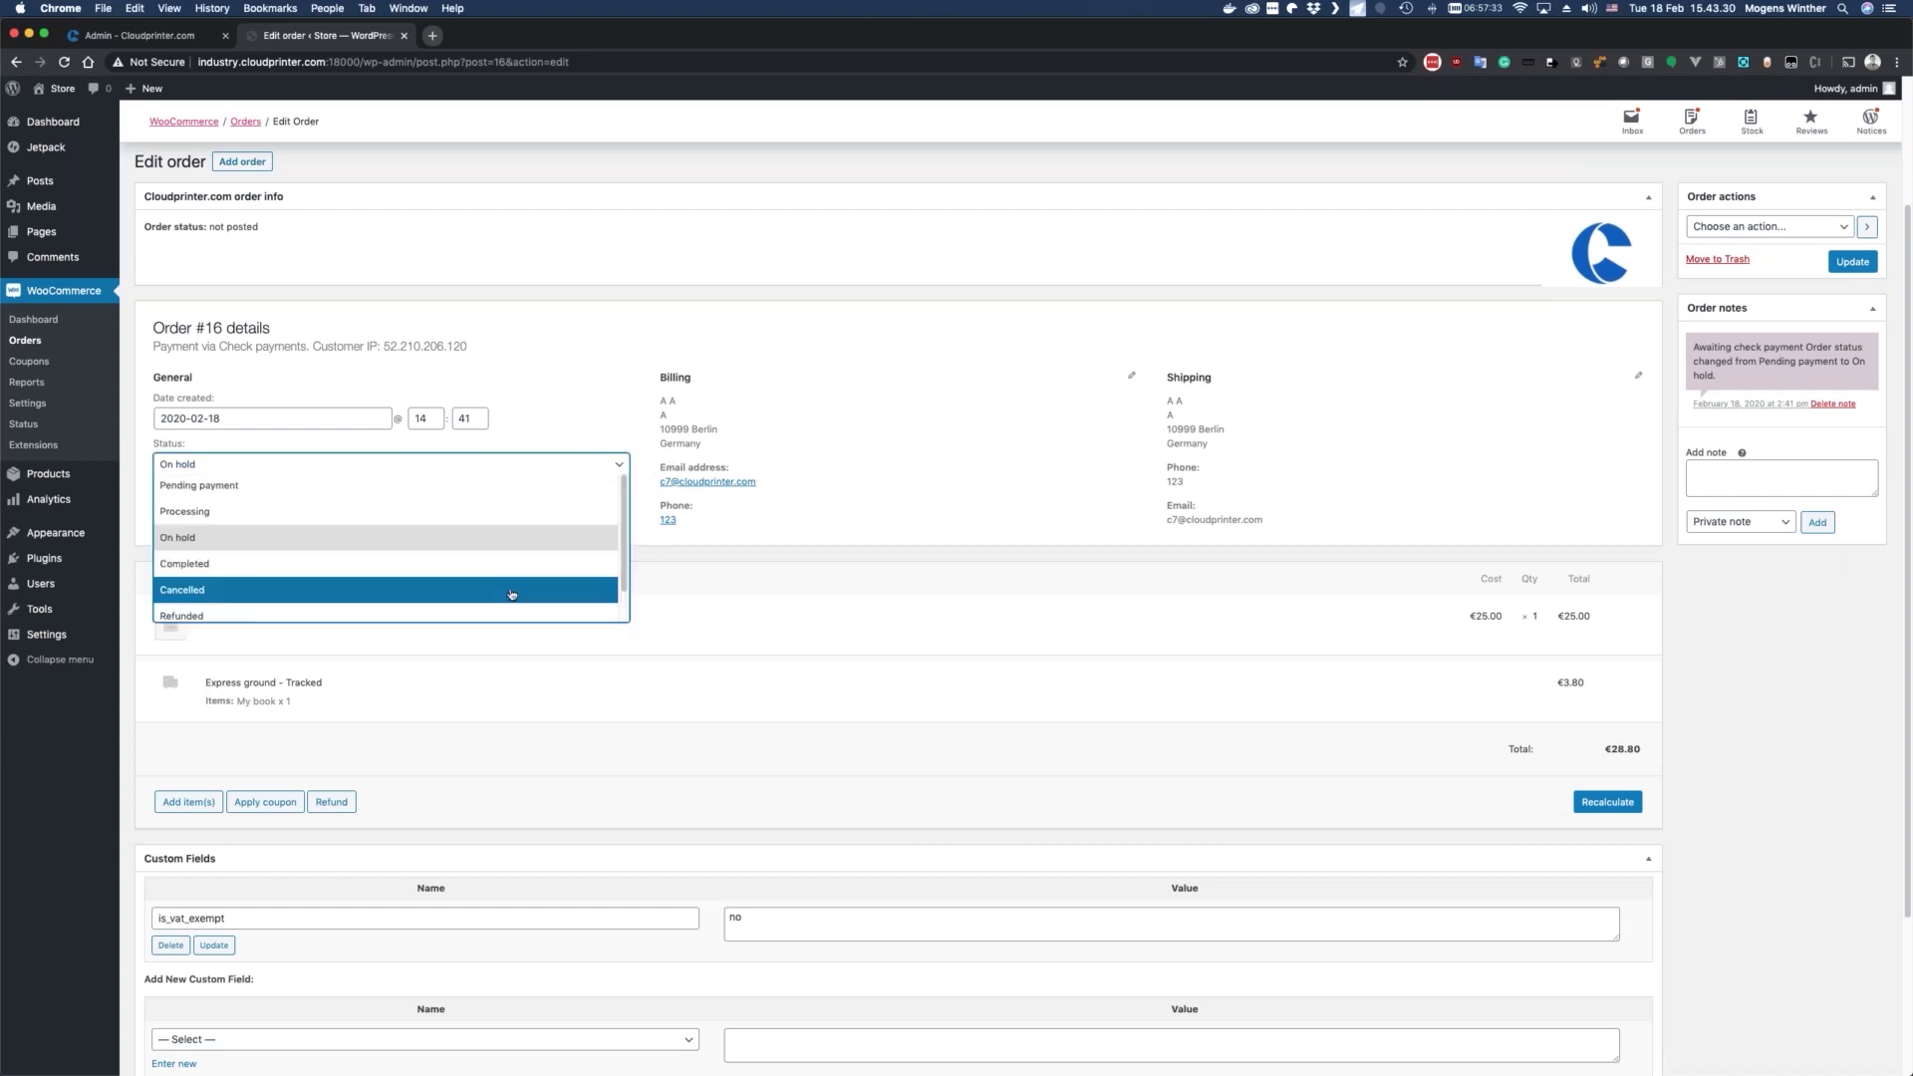
left_click(516, 512)
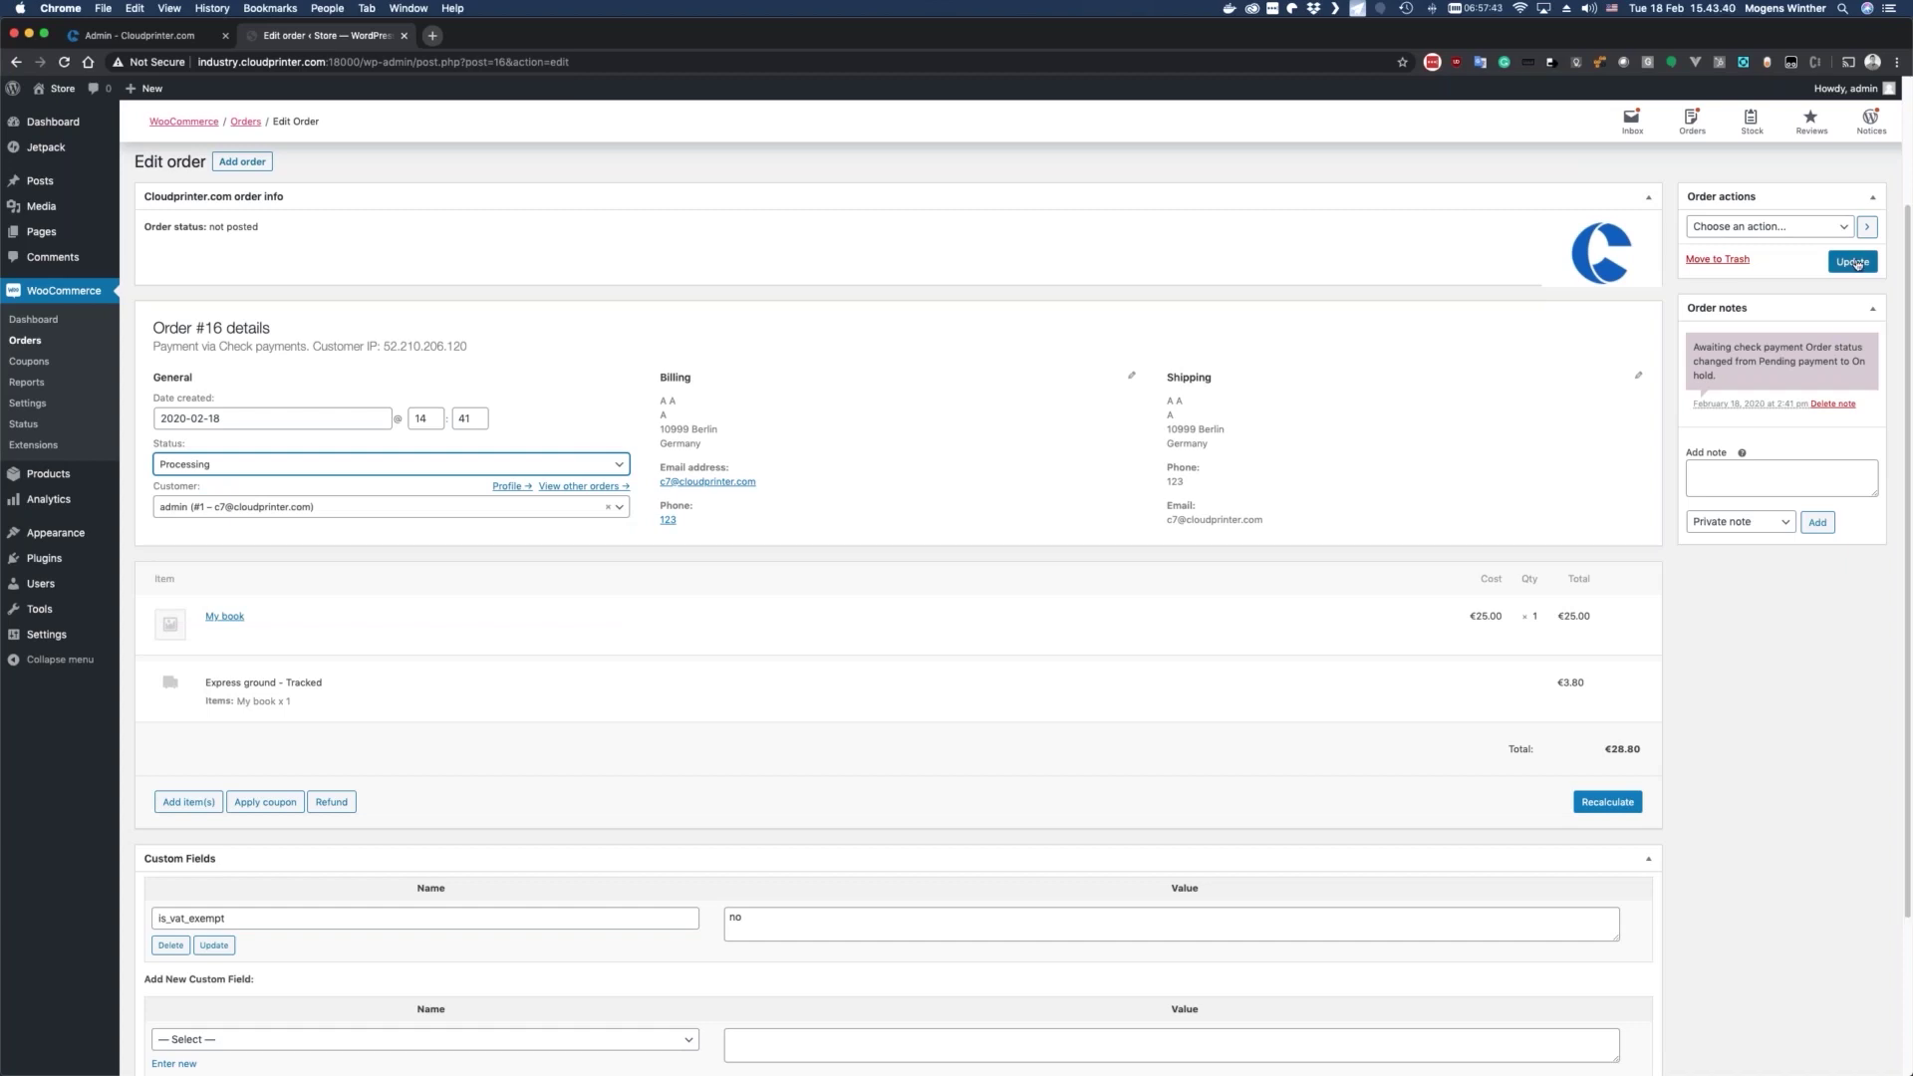
left_click(1853, 263)
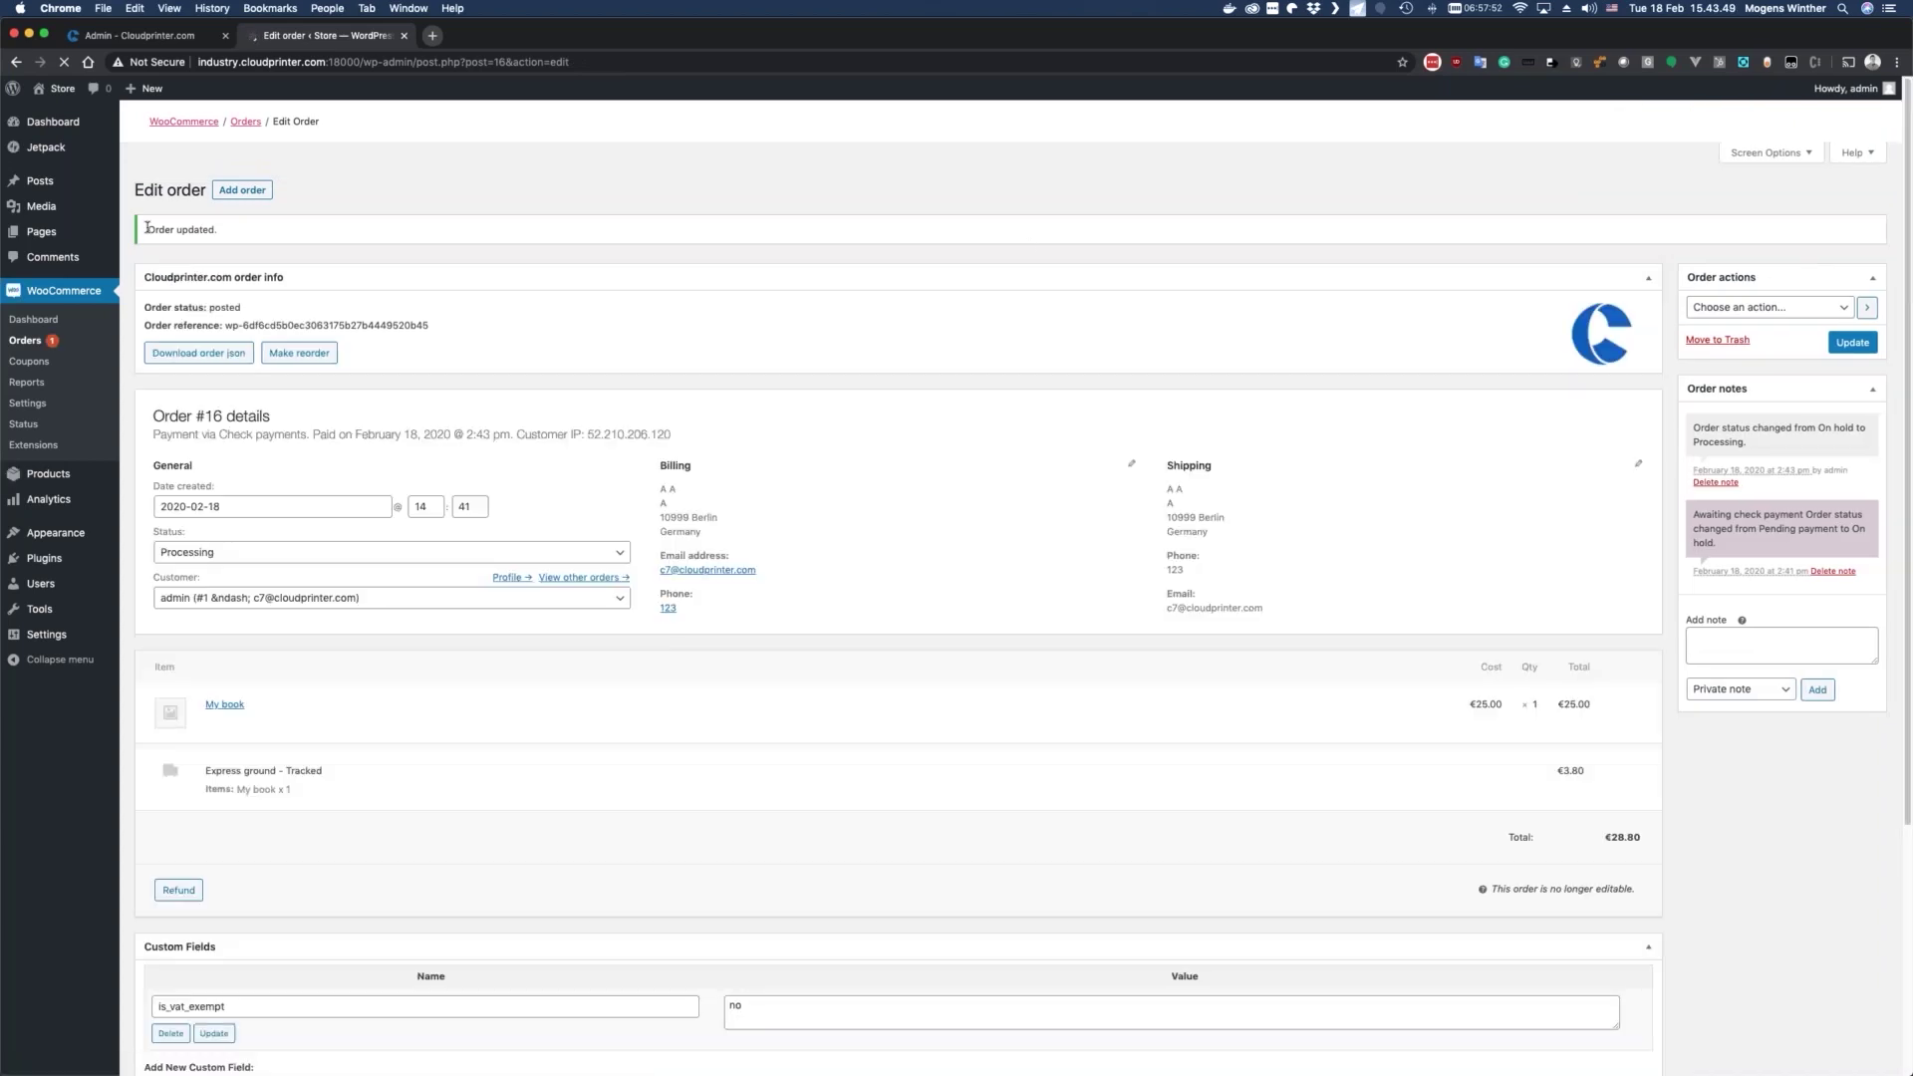
left_click_drag(259, 234, 363, 319)
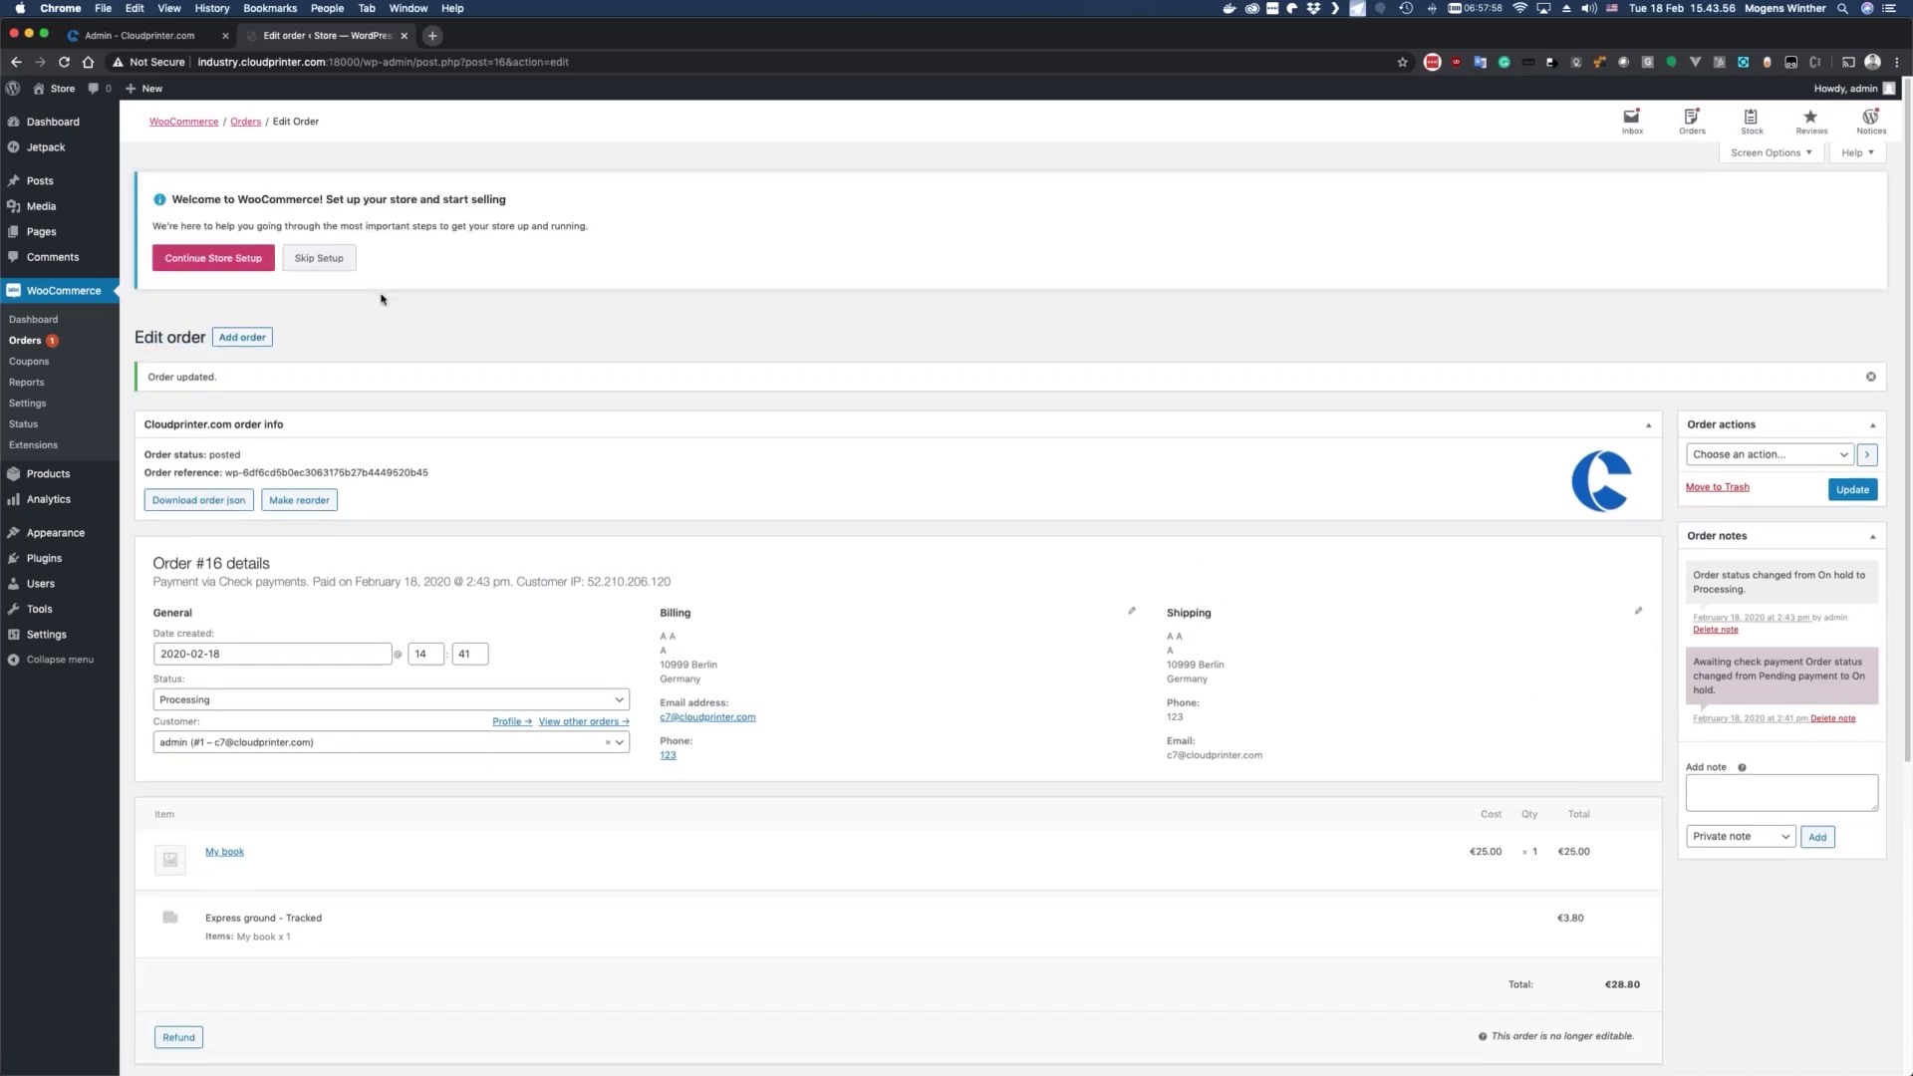
Step: Switch to the Cloudprinter admin site and open its orders overview from the home dashboard
left_click(166, 38)
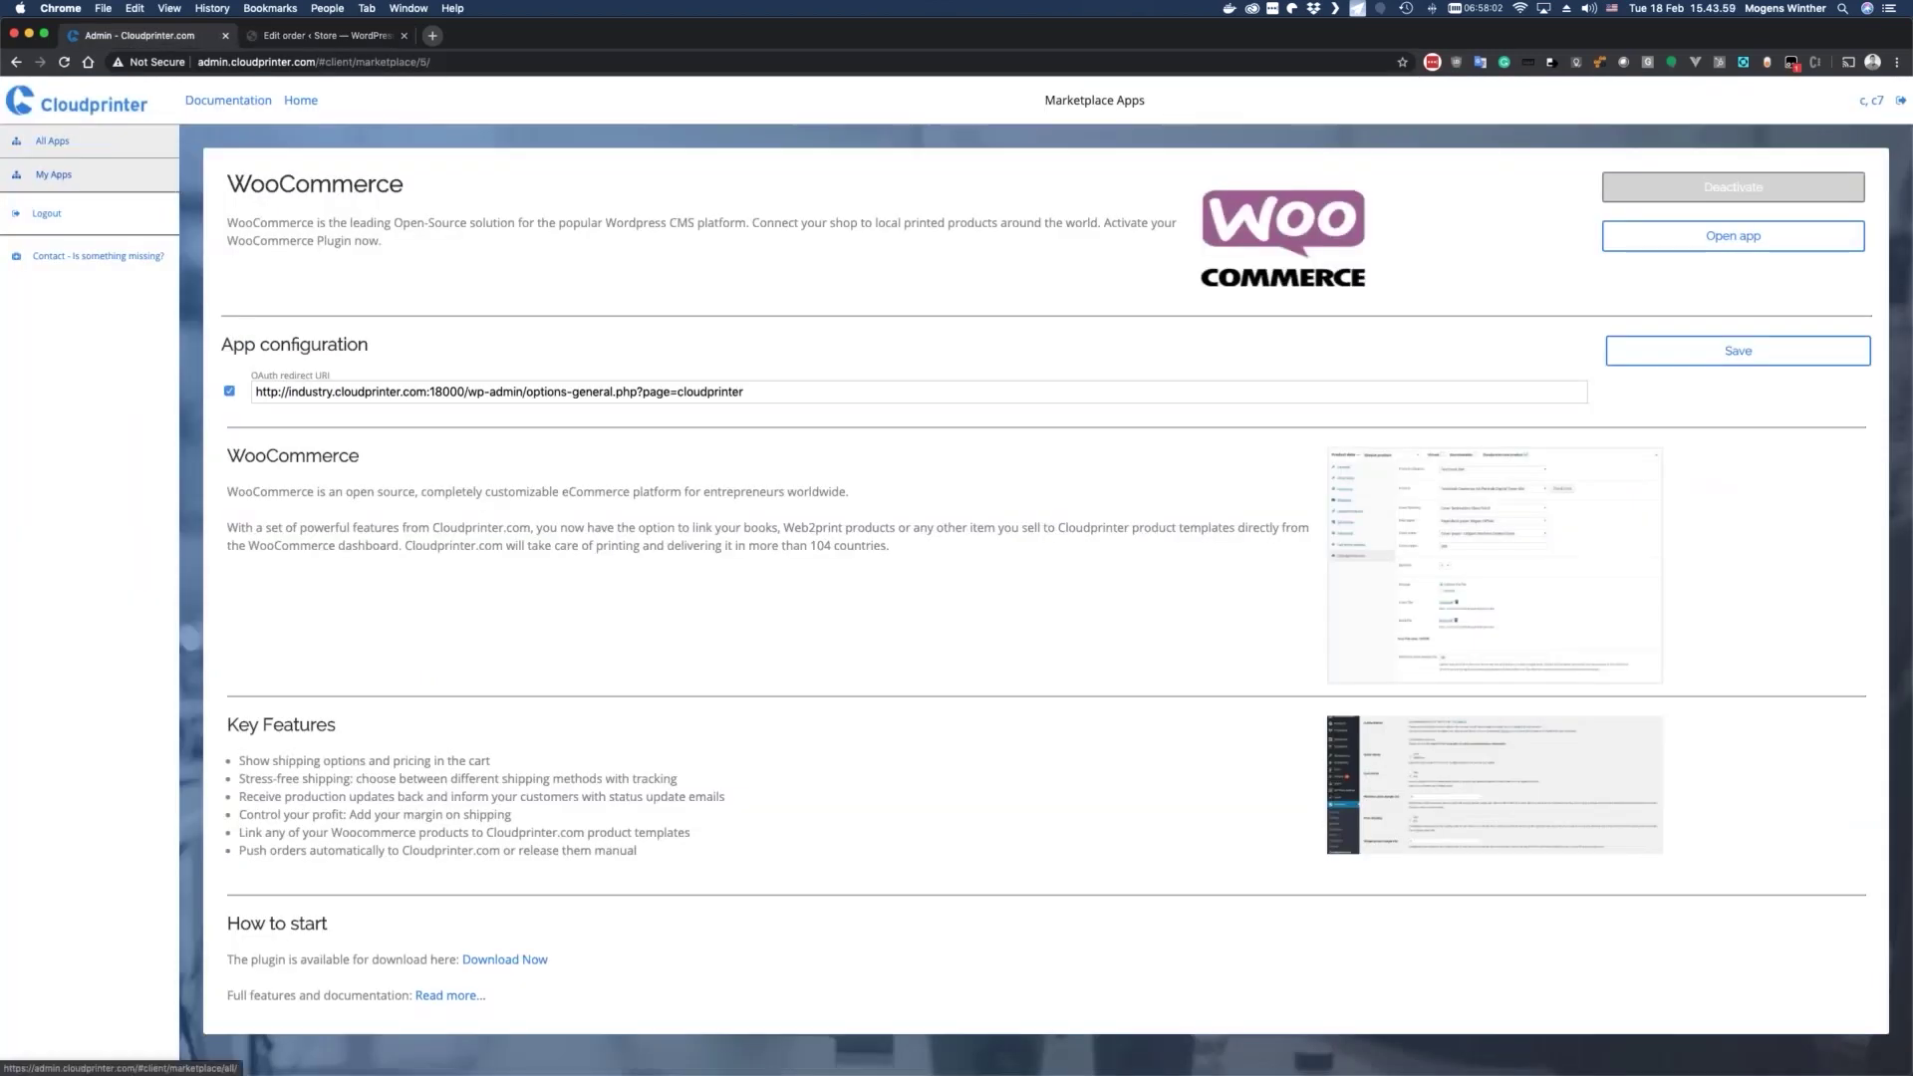
left_click(301, 101)
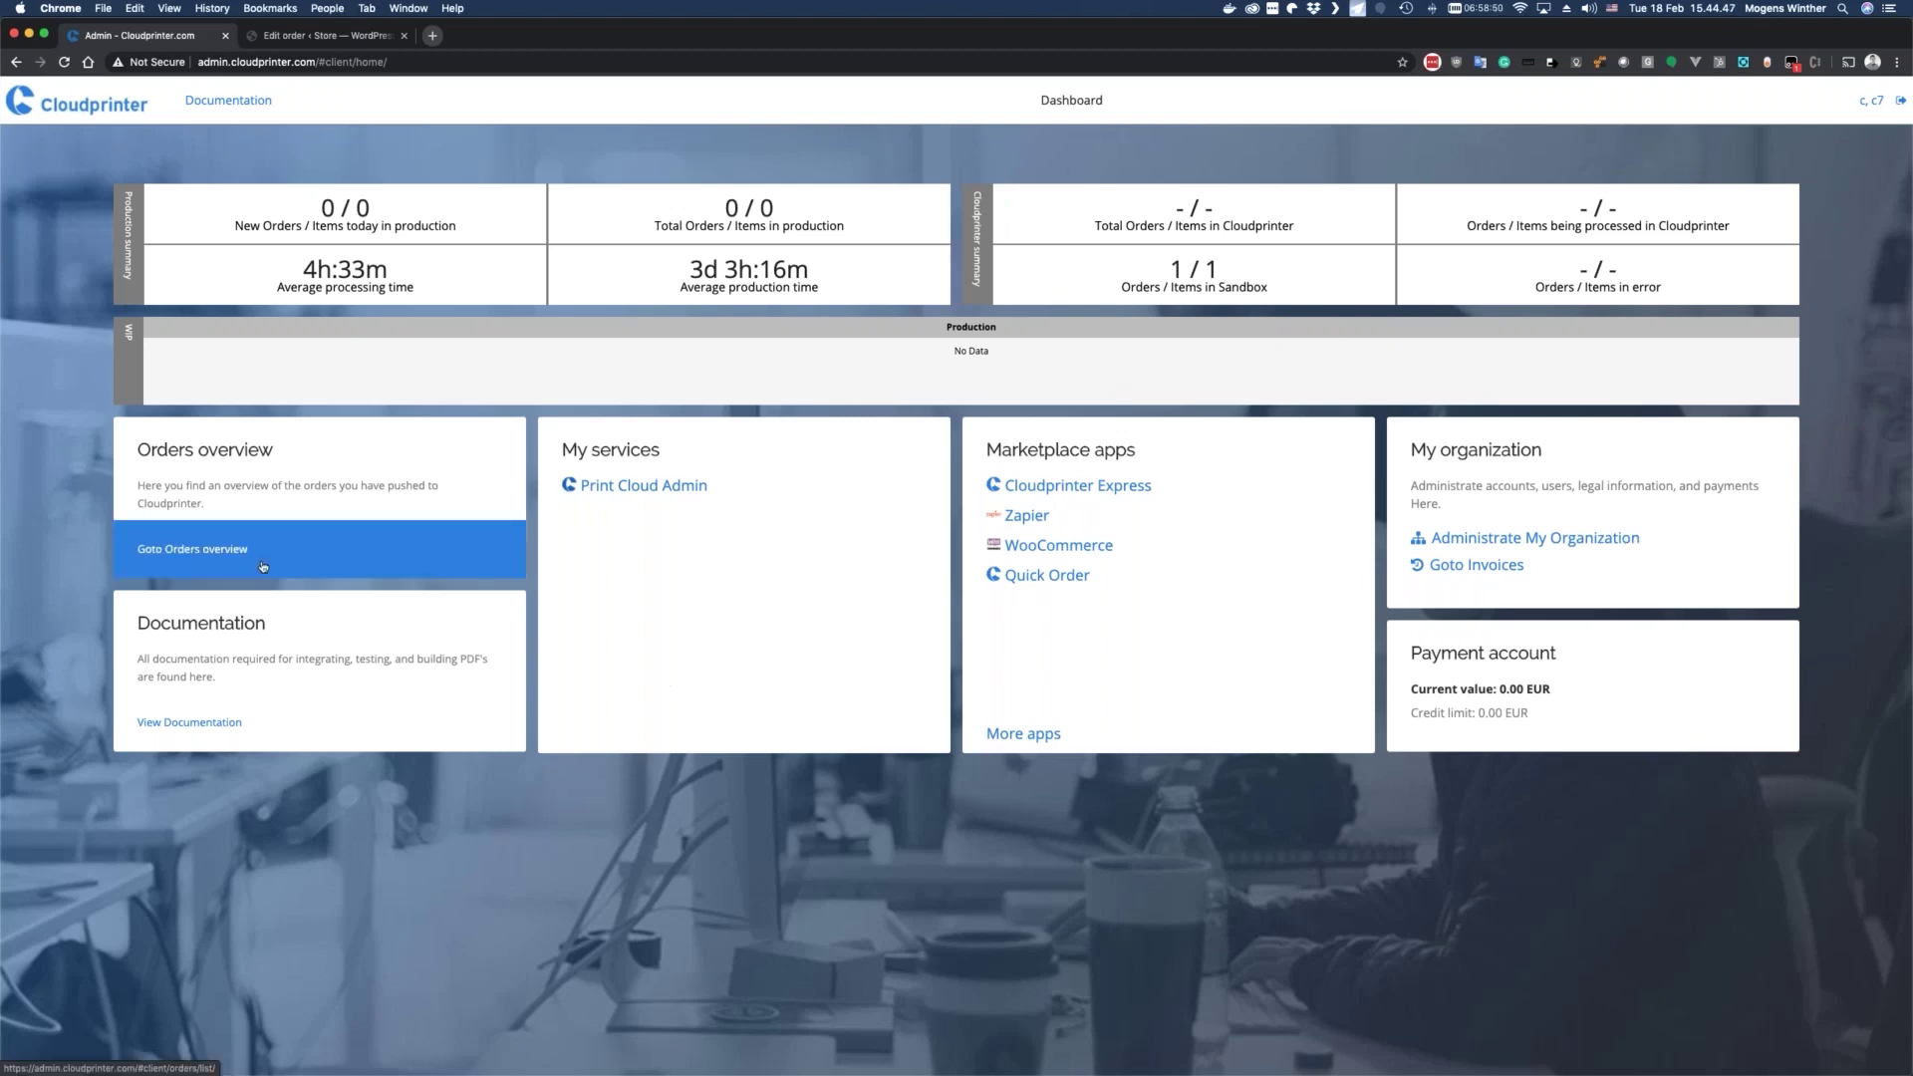
left_click(334, 543)
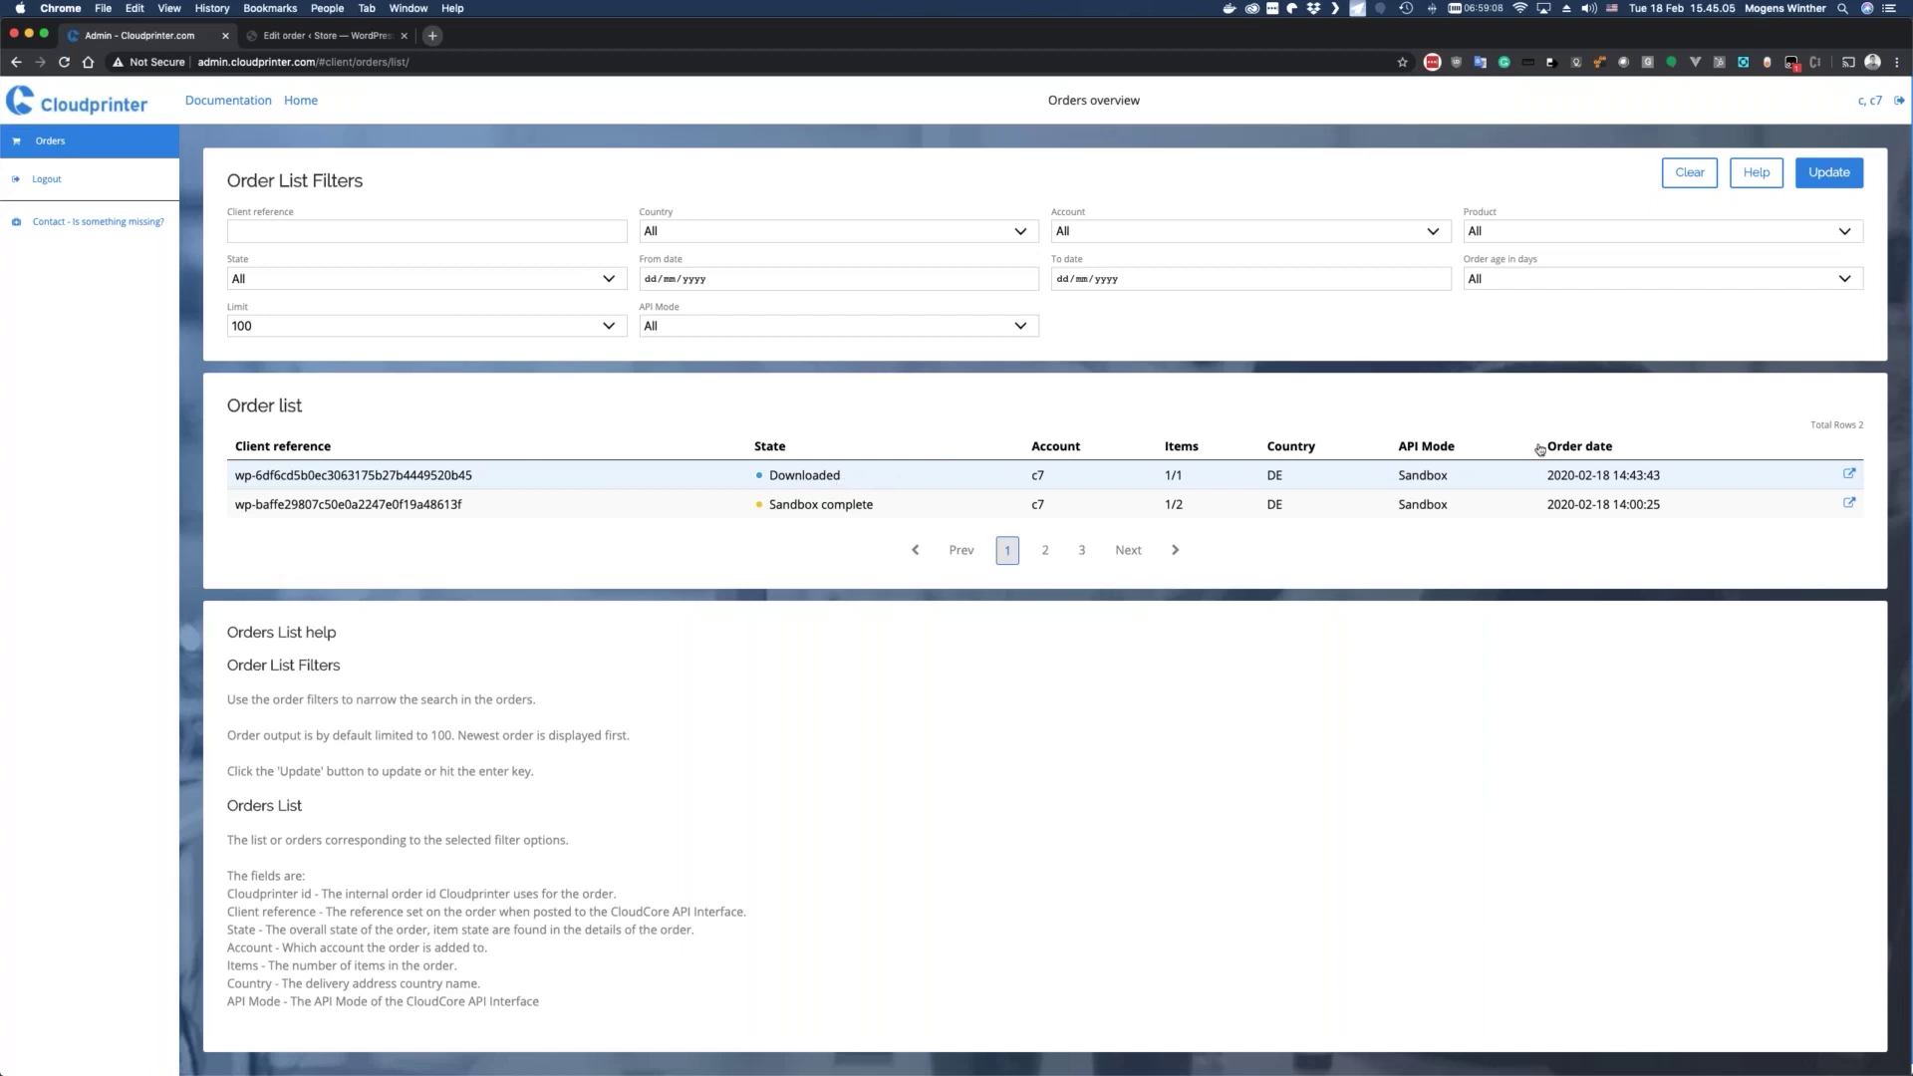
Step: Refresh the Cloudprinter order list repeatedly to follow the newest order's processing state
left_click(1828, 173)
left_click(1828, 174)
left_click(1829, 173)
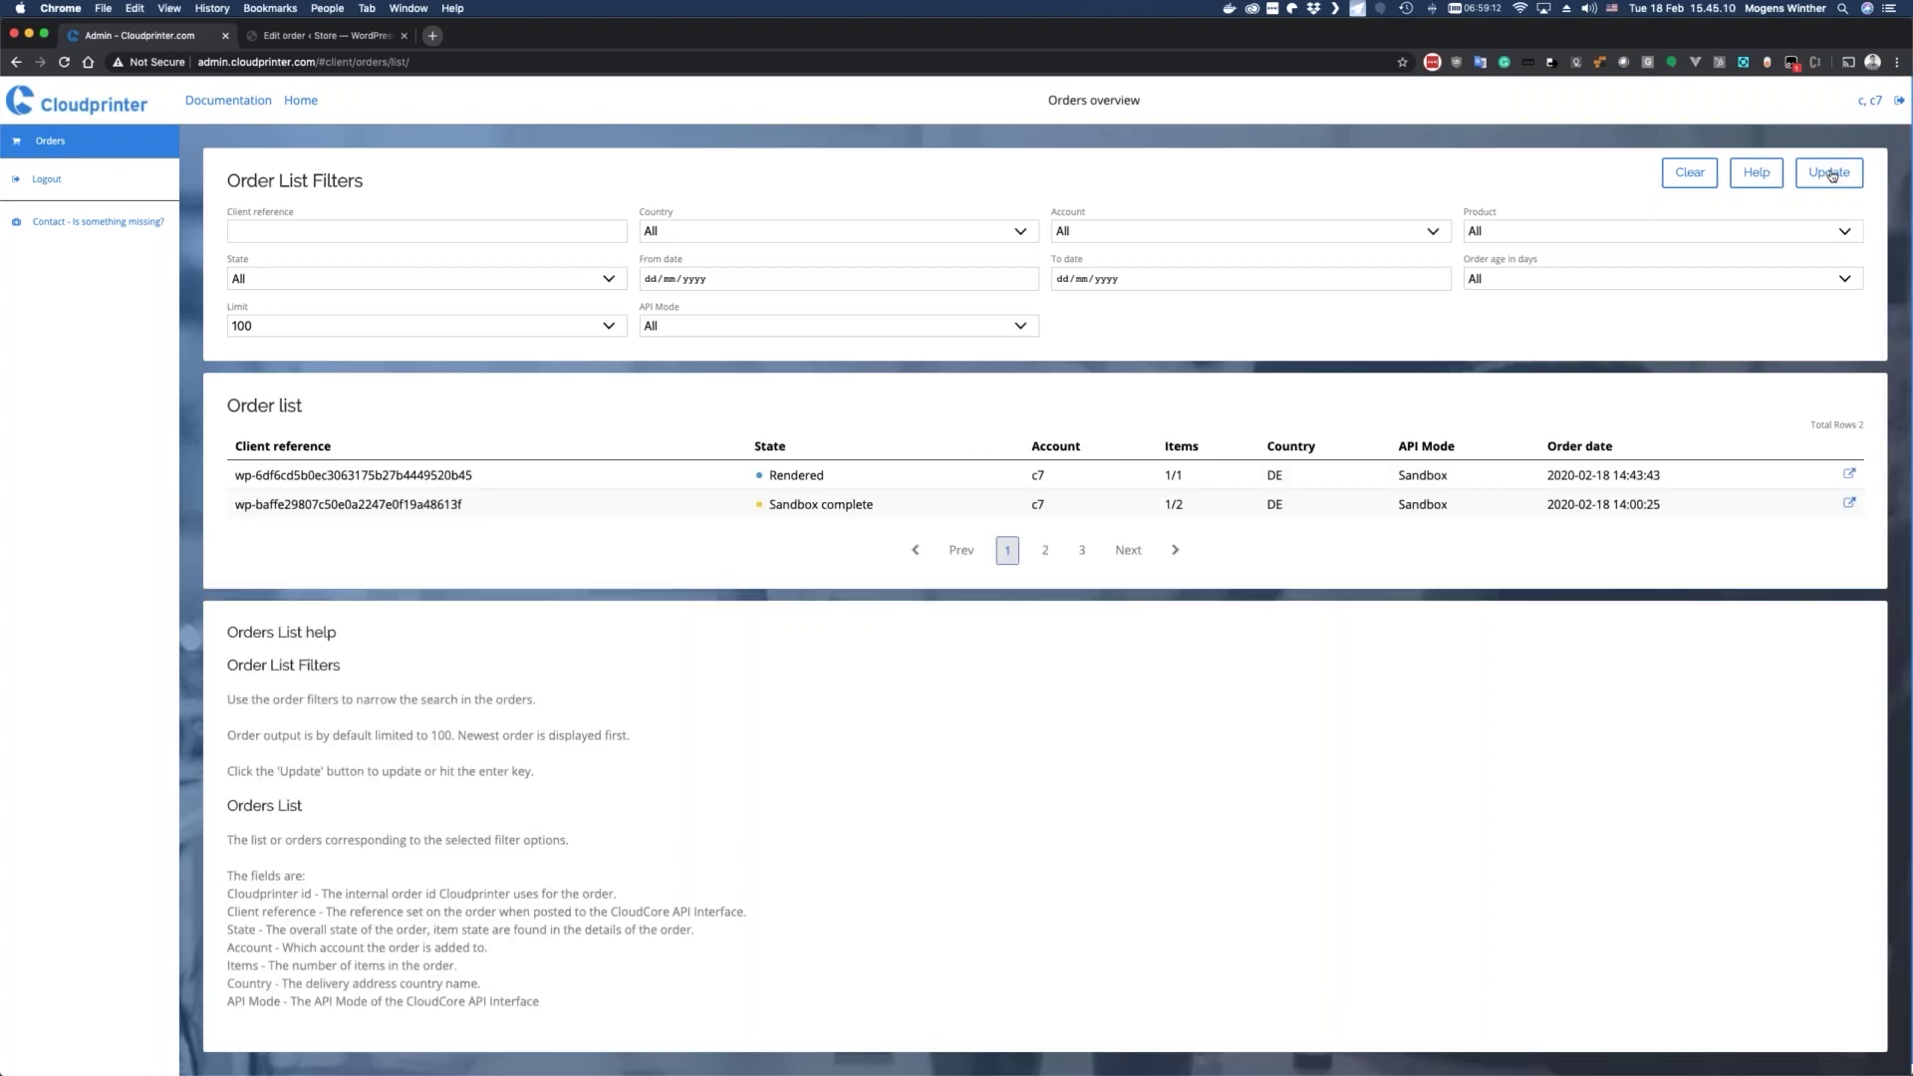
left_click(1831, 174)
key("Return")
left_click(1831, 173)
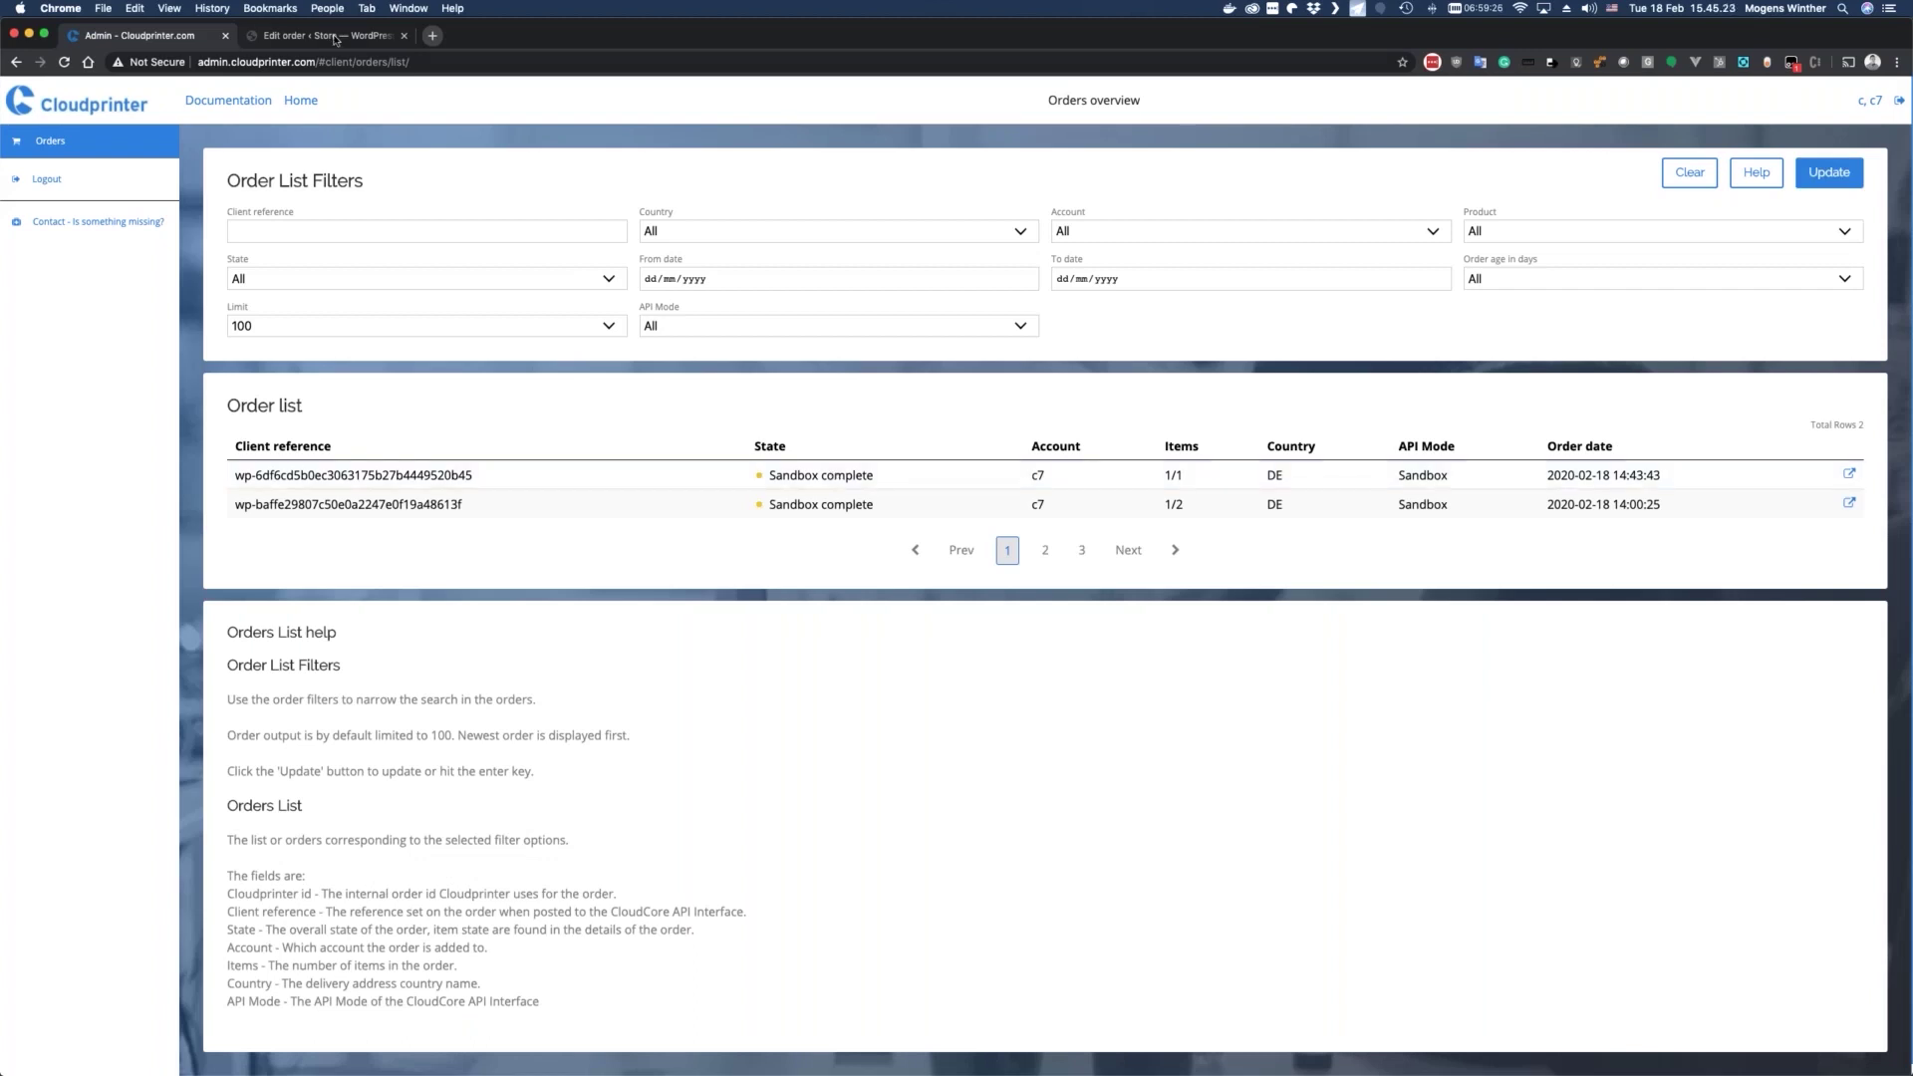
Step: Open the newest order's details, check its print options including the total number of pages, and close them
triple_click(706, 479)
left_click(1264, 464)
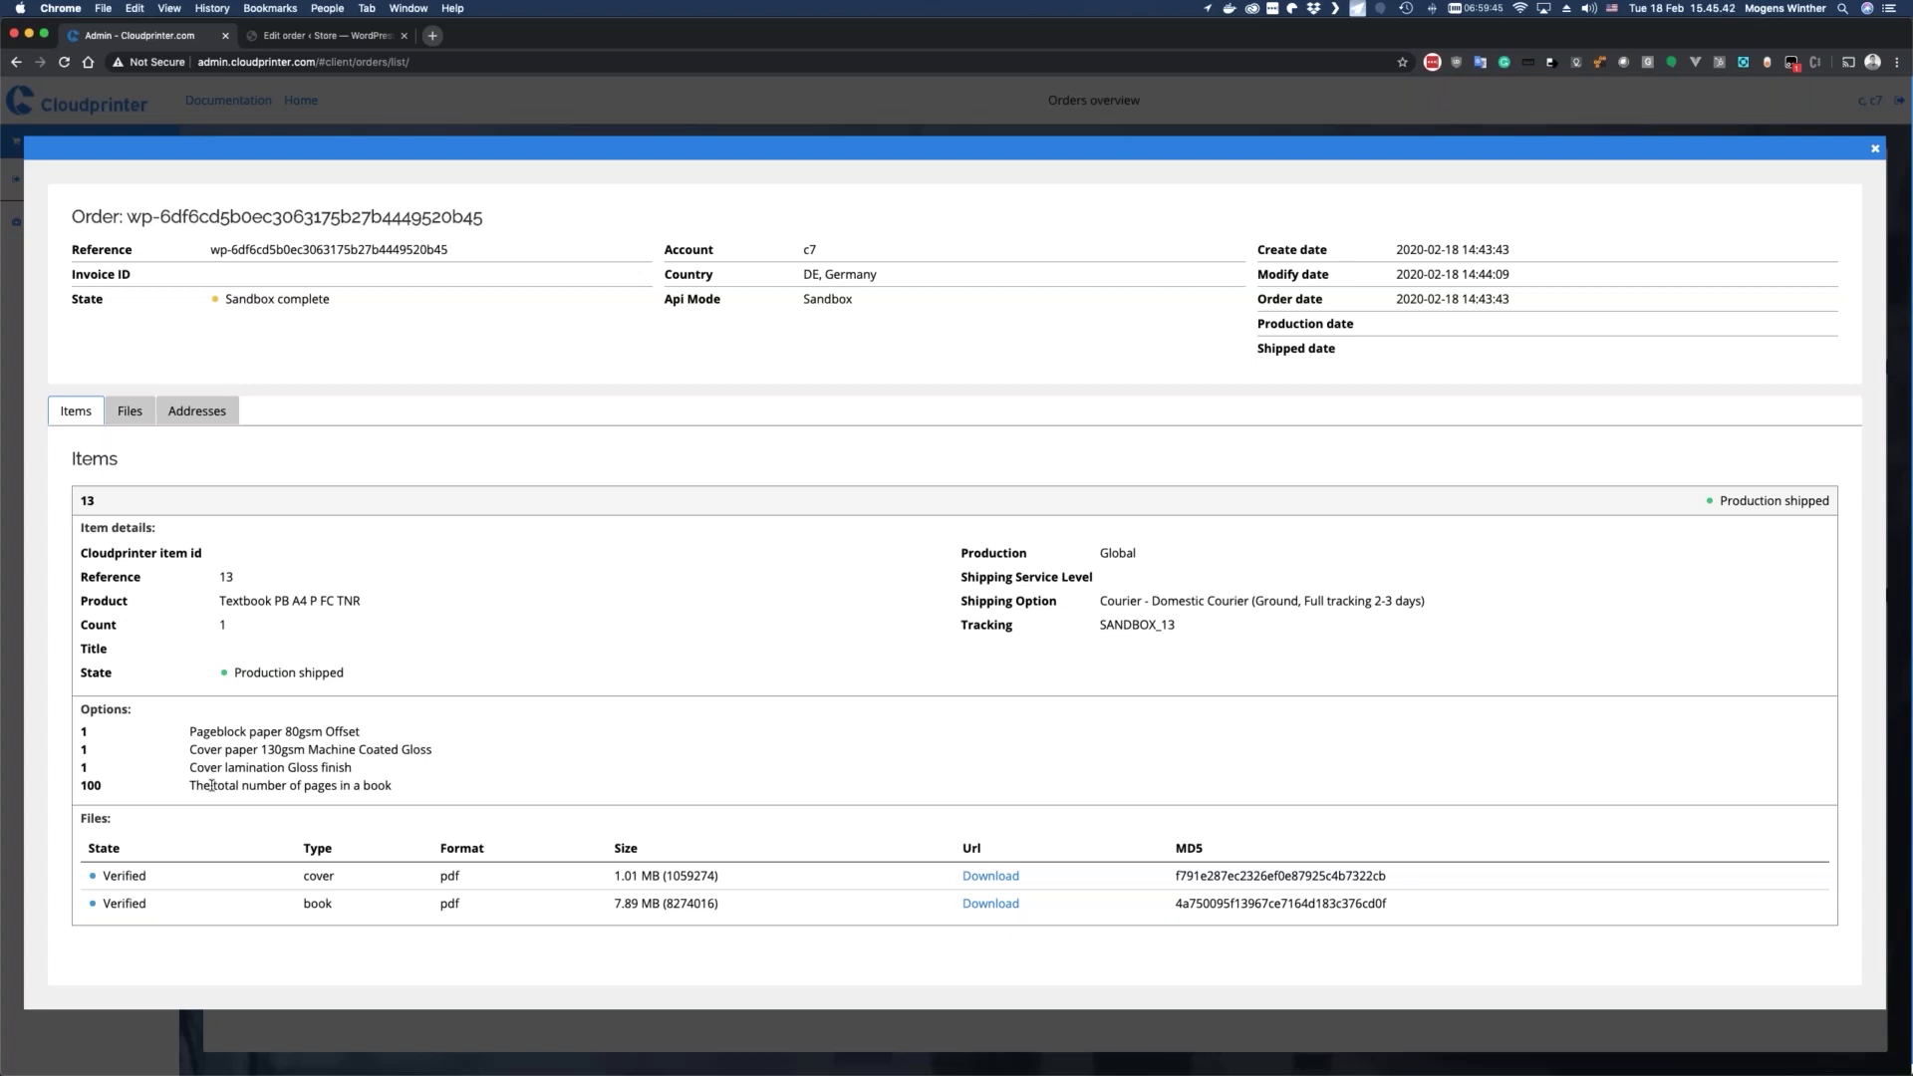
double_click(87, 787)
left_click(88, 787)
left_click(1876, 150)
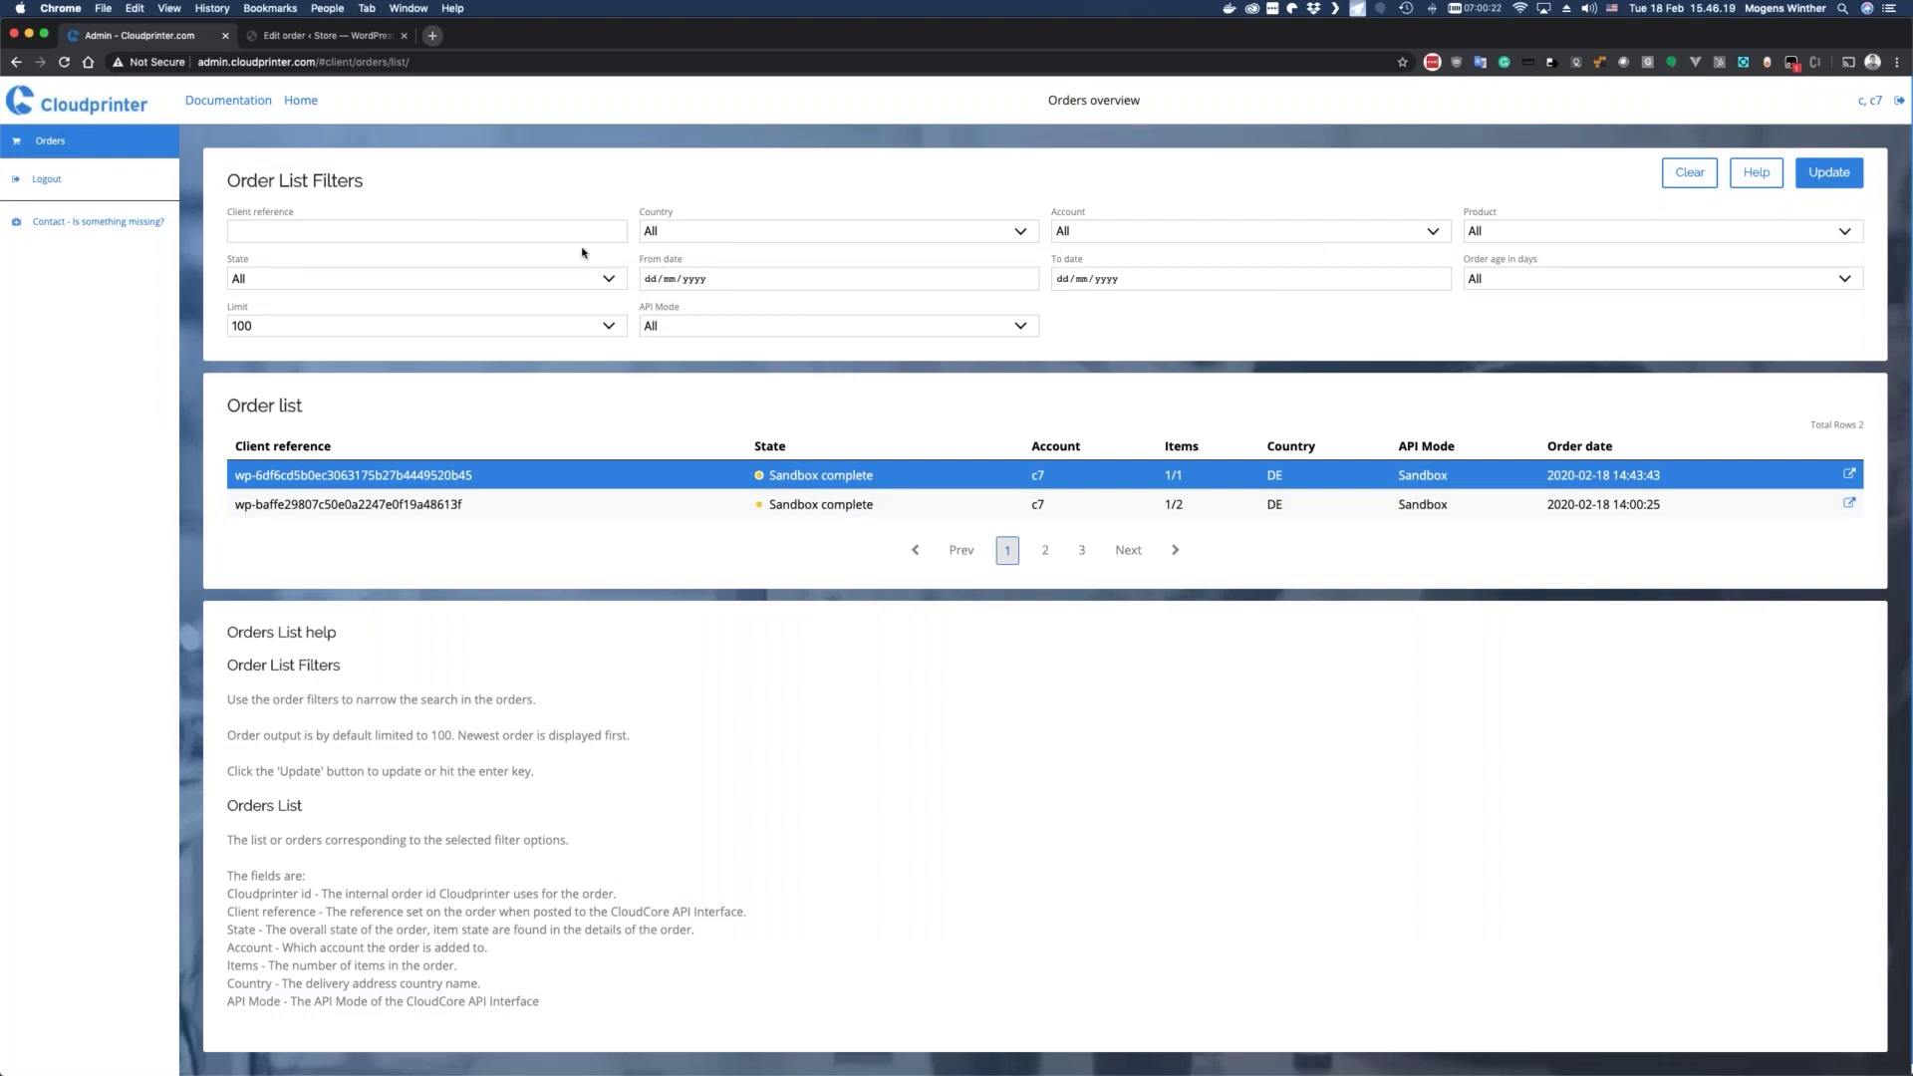
Step: Return to the order's edit page in WooCommerce and reload it to check its Cloudprinter.com status
left_click(337, 38)
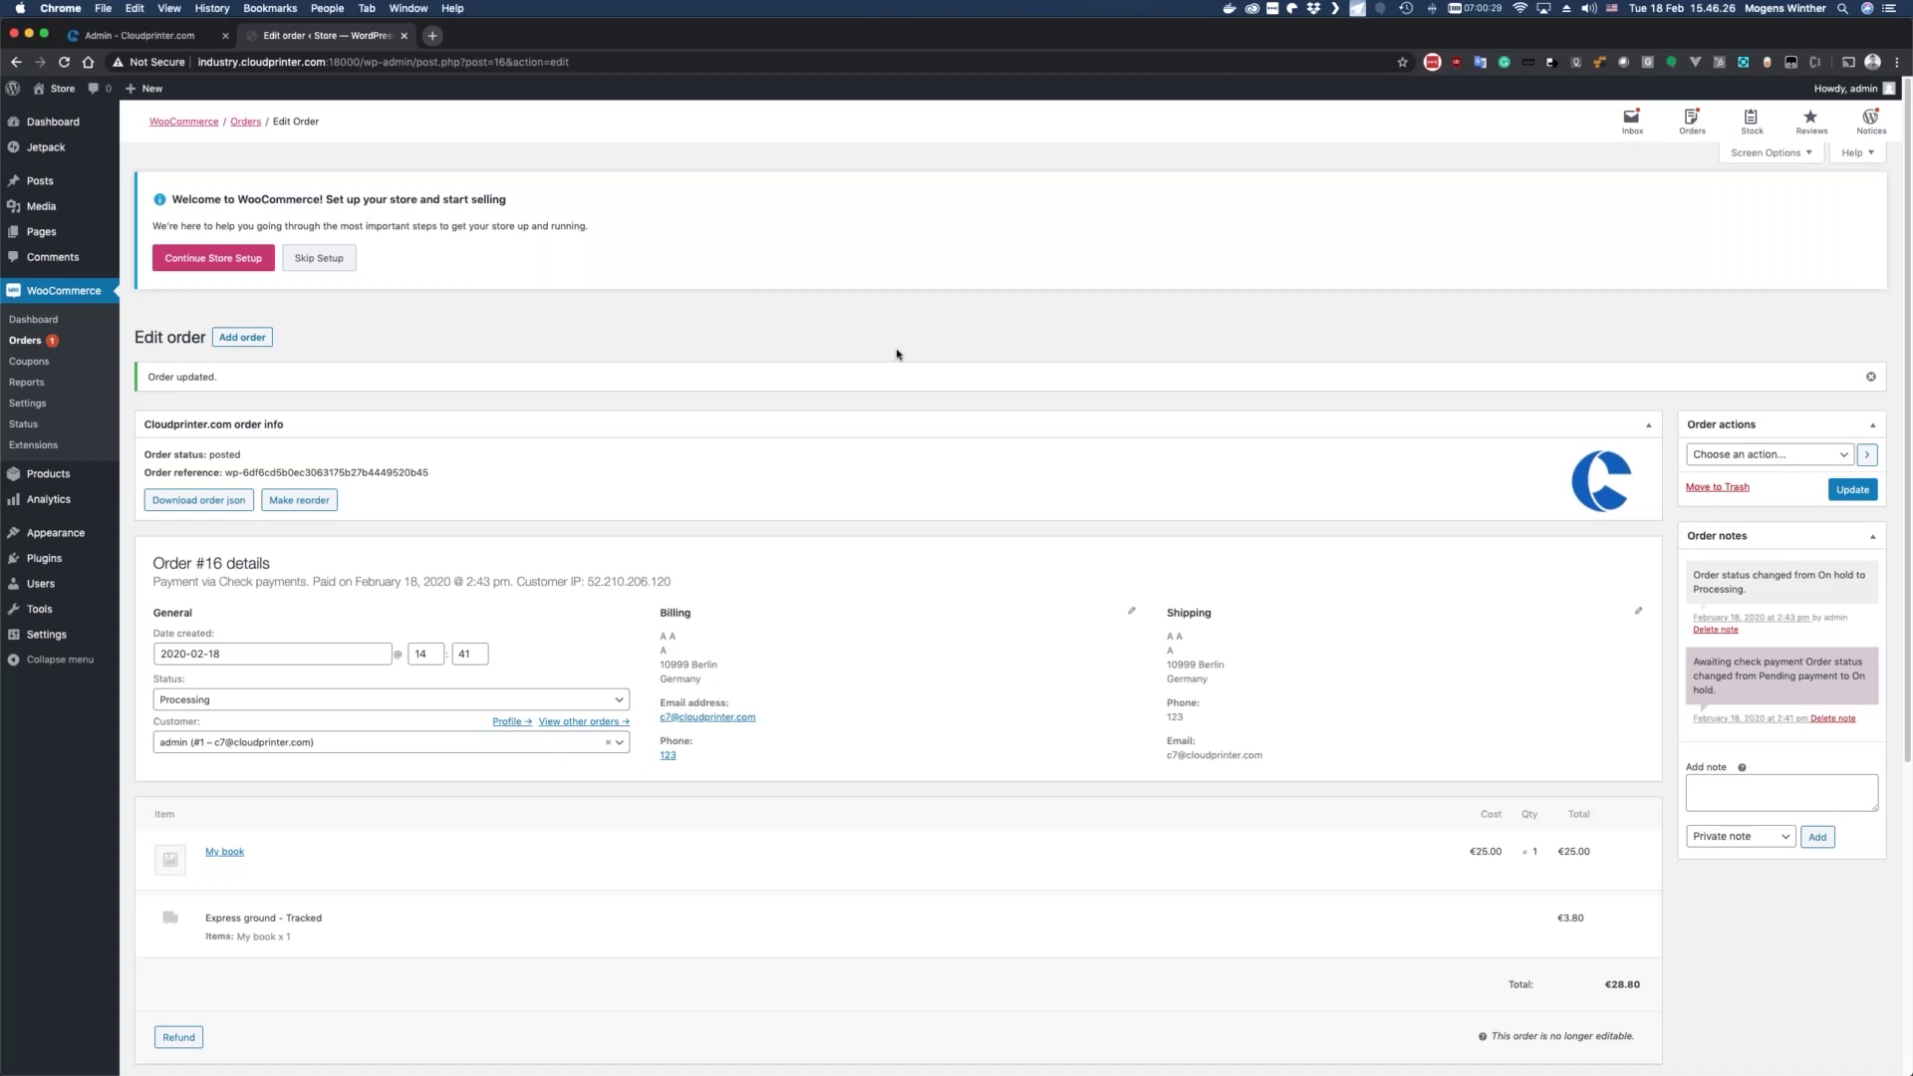
key("super+r")
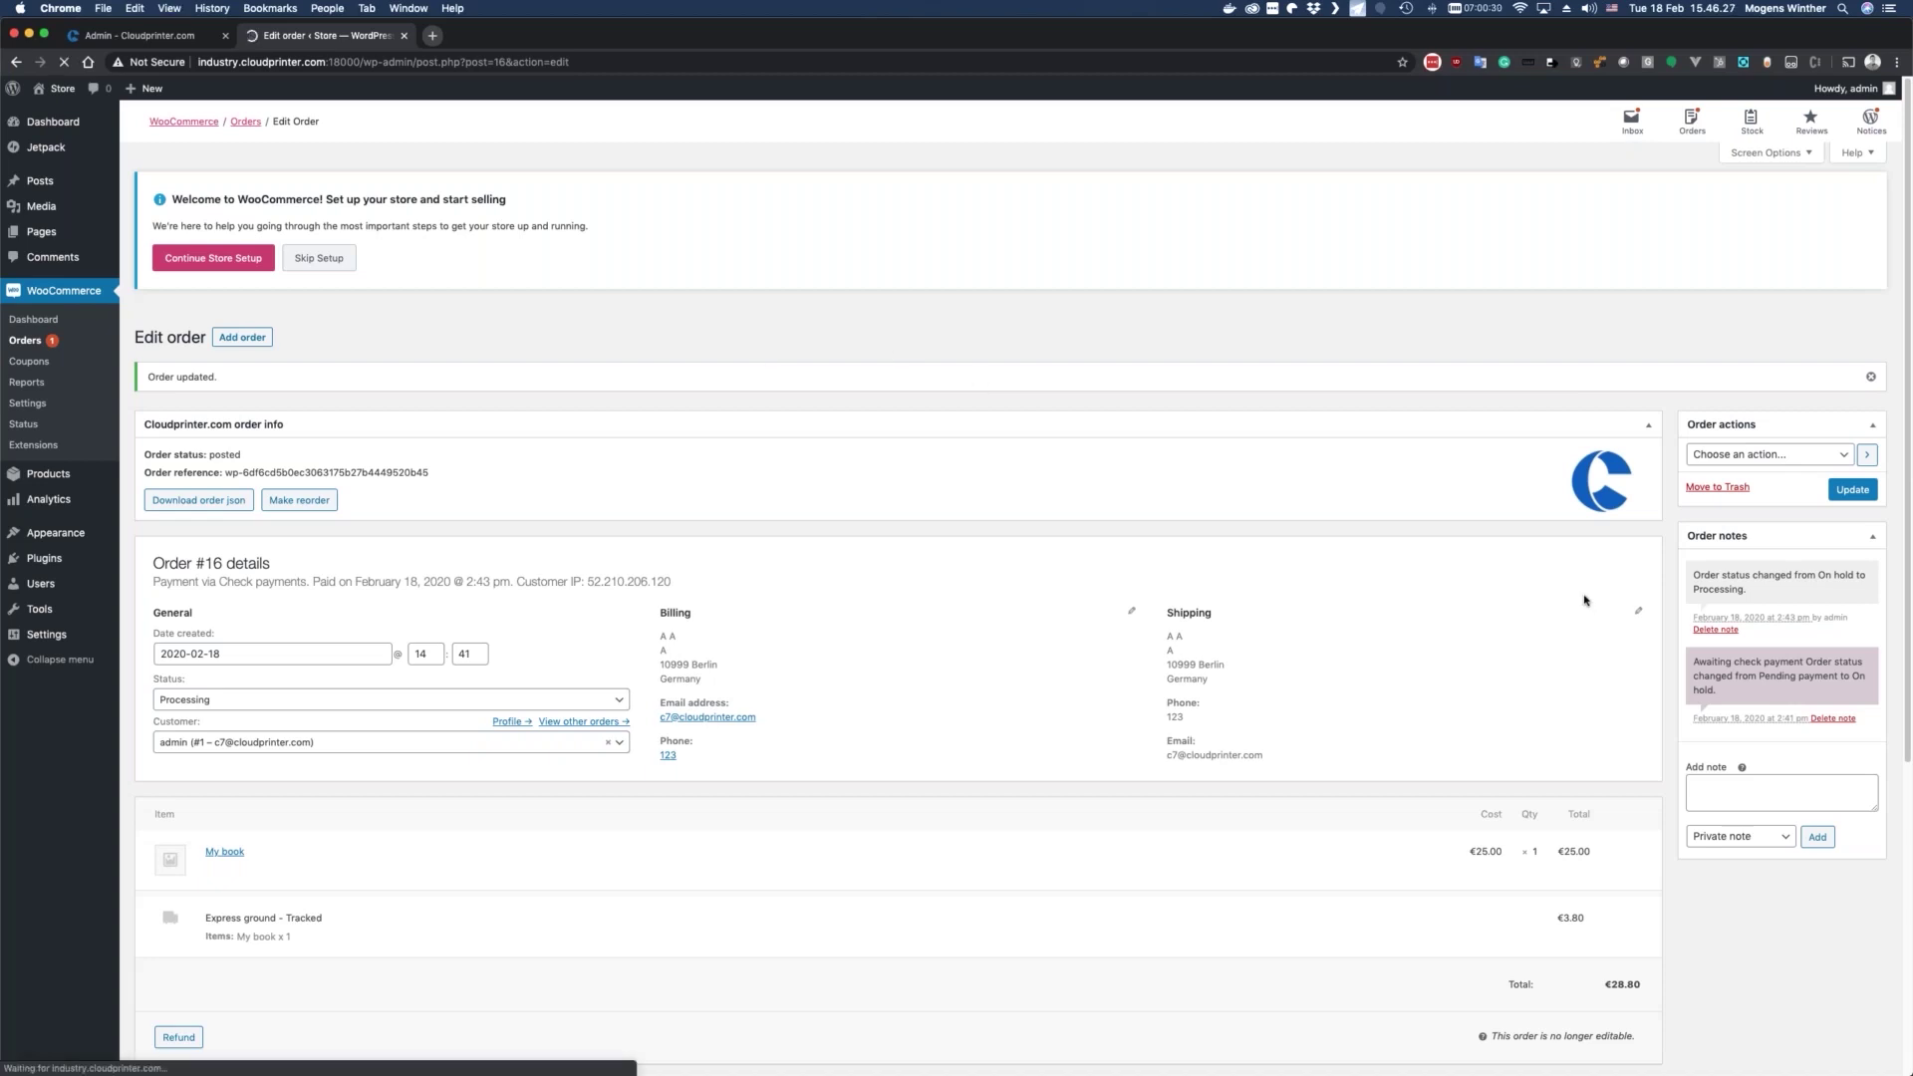